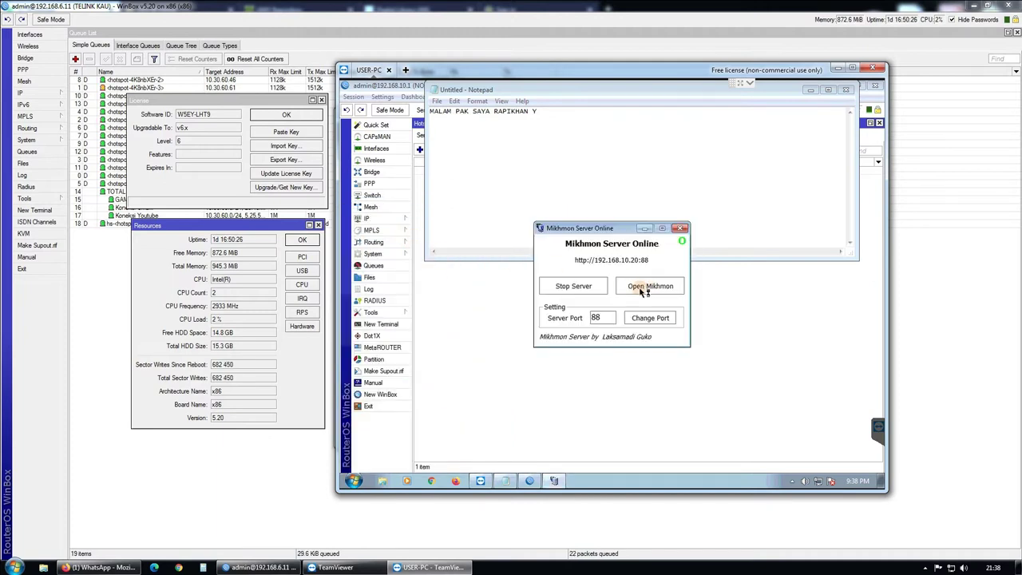
Launch the Mikhmon web admin login page from the Mikhmon Server window running on port 88.
click(642, 291)
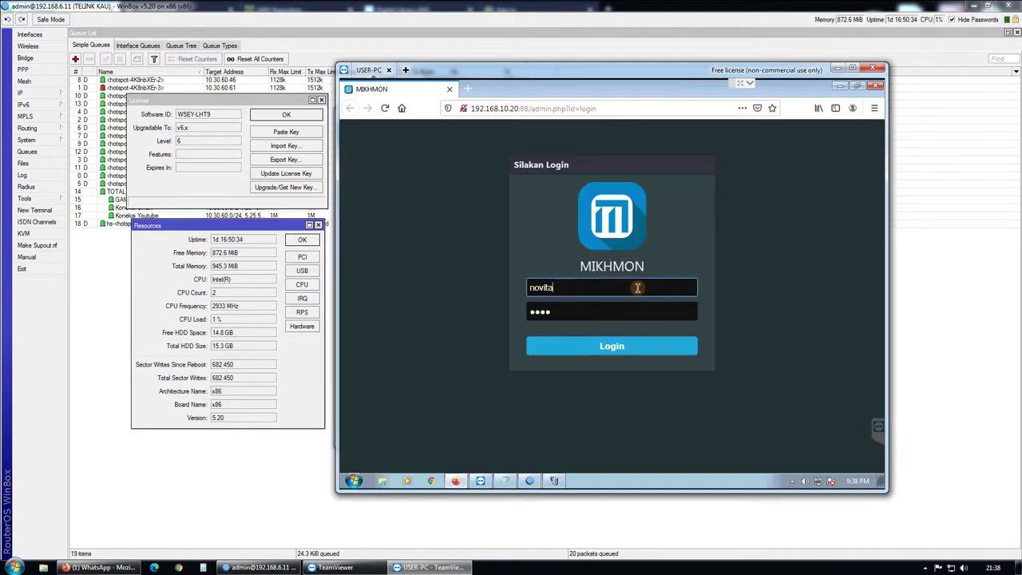
Log in, open the router's dashboard (4 active, 136 users), then show WinBox's 7 hotspot user profiles.
click(635, 347)
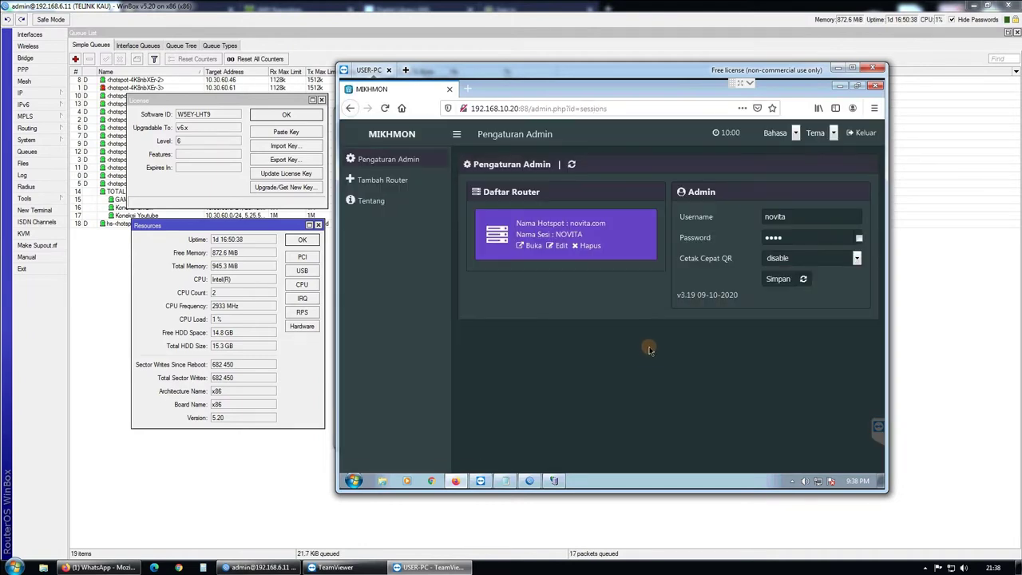
click(532, 247)
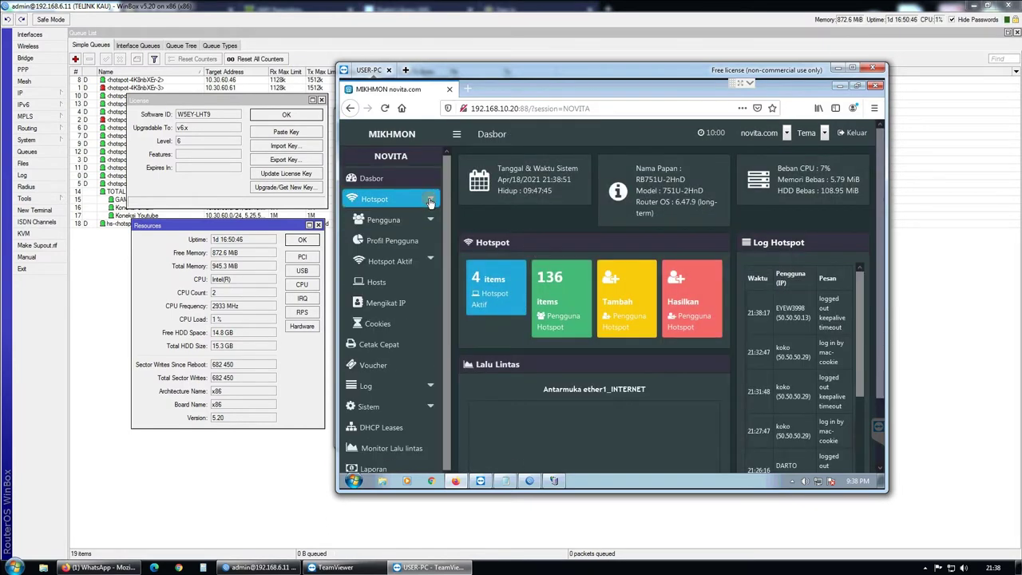
click(530, 480)
click(521, 136)
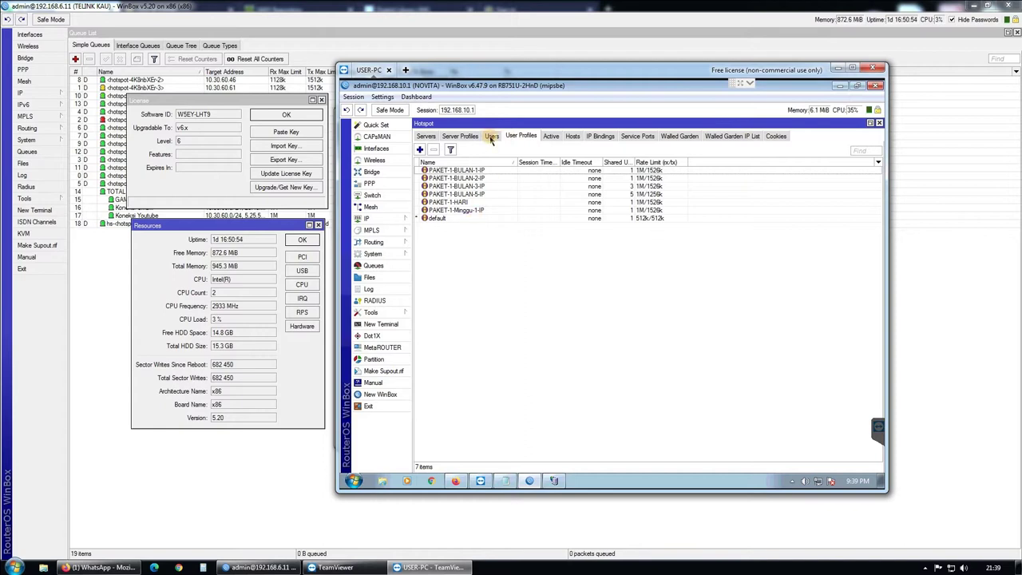
List WinBox's 136 hotspot users and compare them with the Mikhmon dashboard count.
click(491, 136)
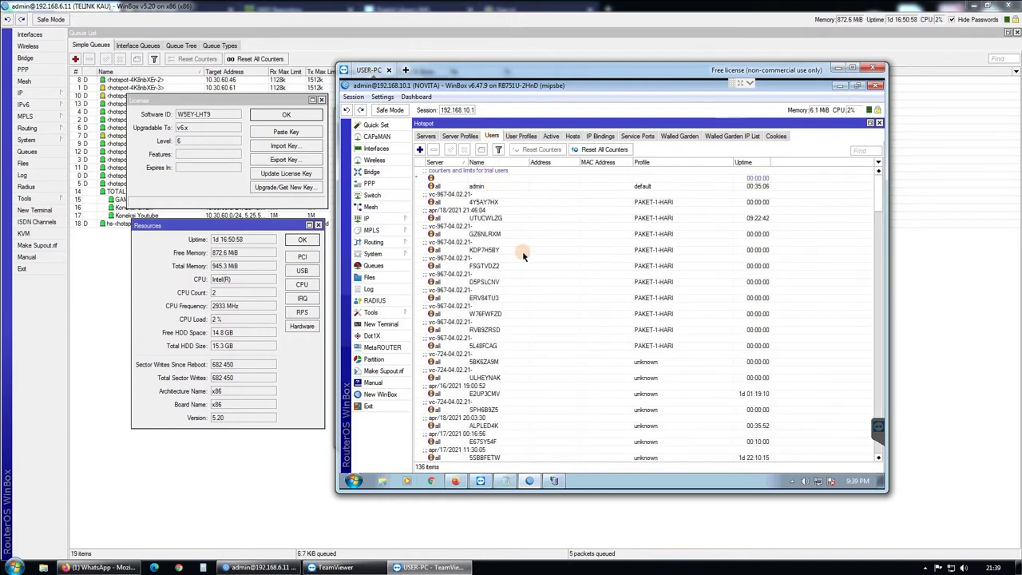
drag(878, 200, 893, 351)
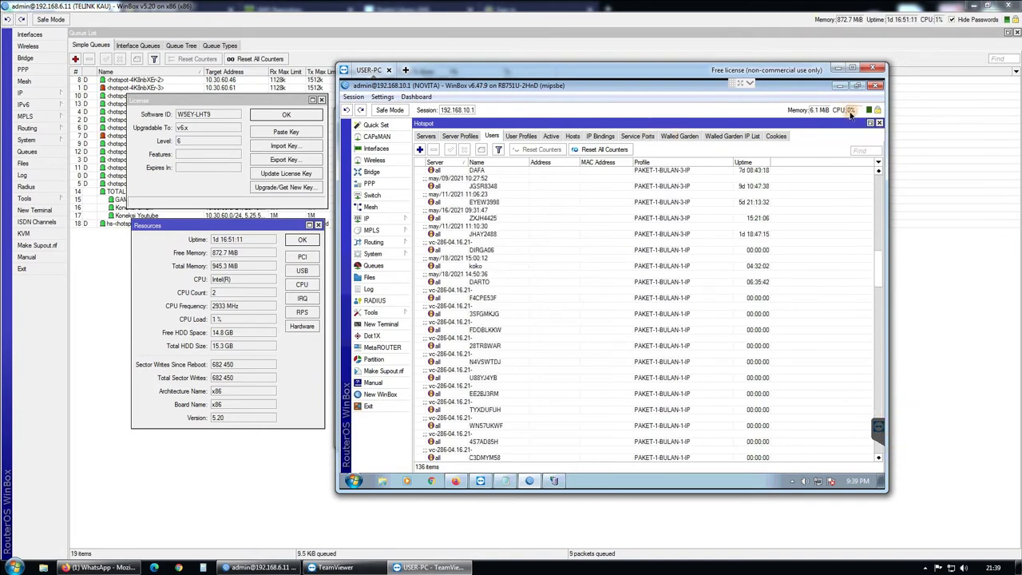
click(455, 481)
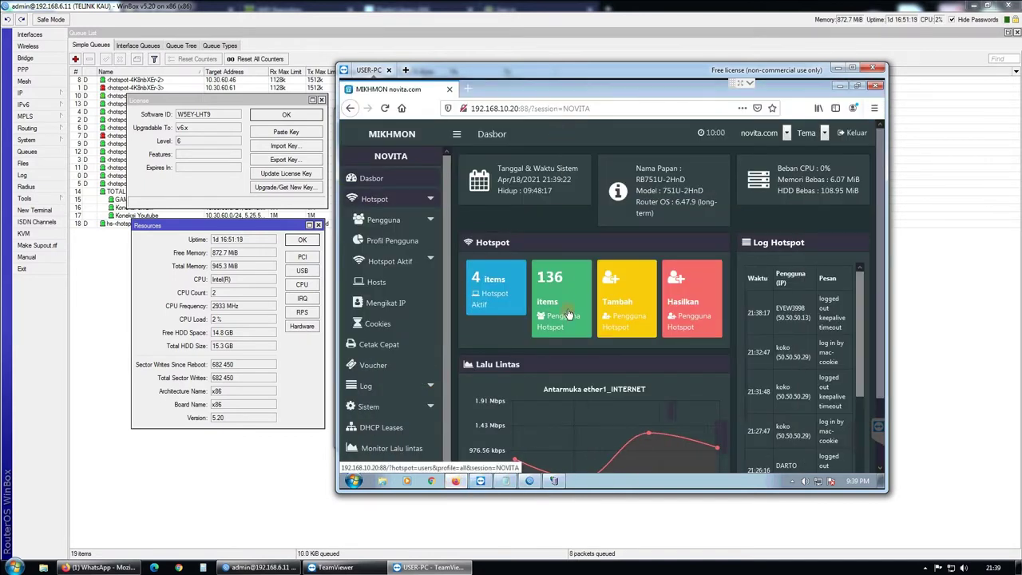
Open Mikhmon's Hotspot > Pengguna > Daftar Pengguna user list.
click(423, 240)
click(432, 219)
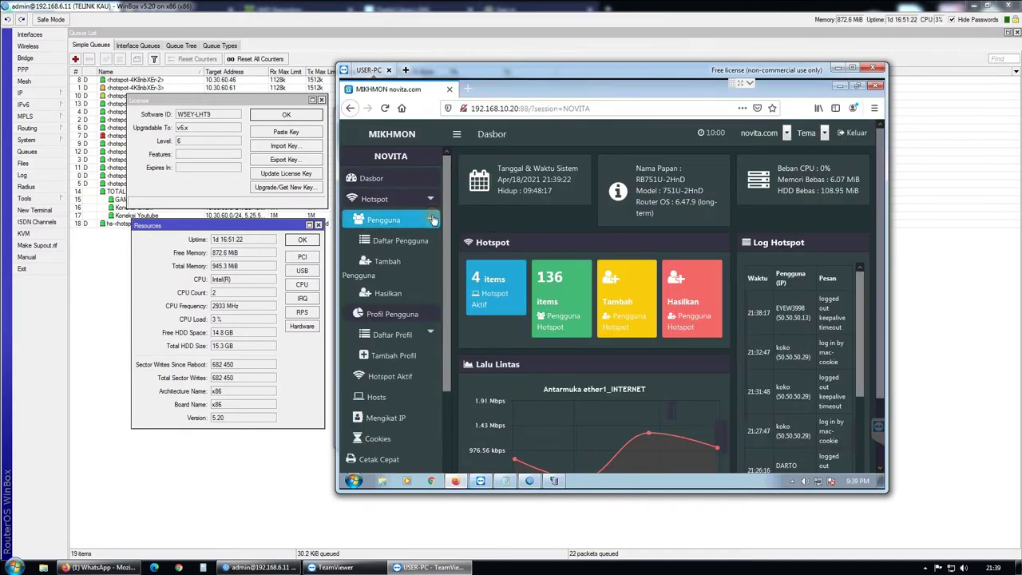
click(424, 243)
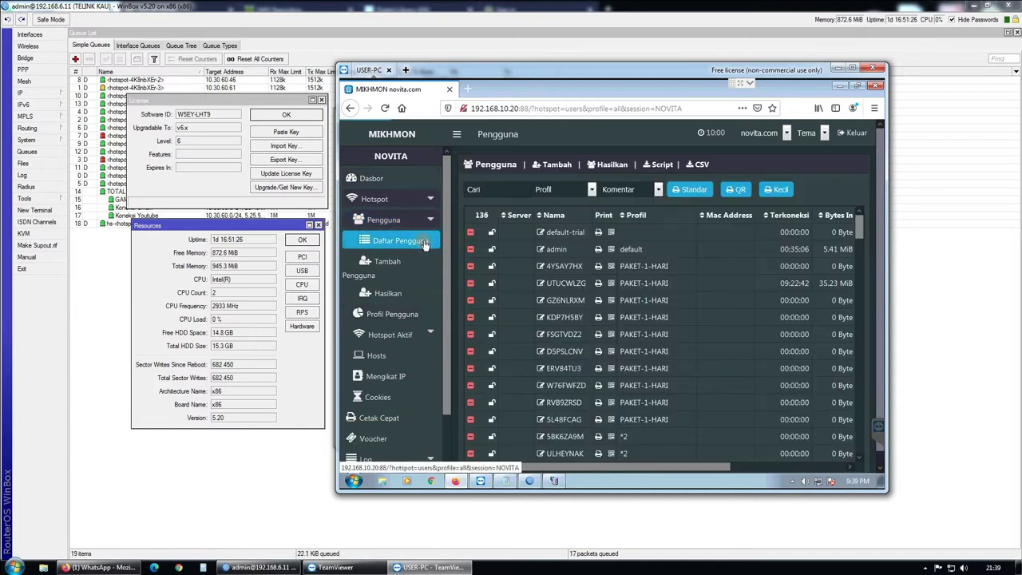
Filter users to profile PAKET-1-BULAN-1-IP and comment vc-286-04.16.21, then open Tambah.
click(592, 192)
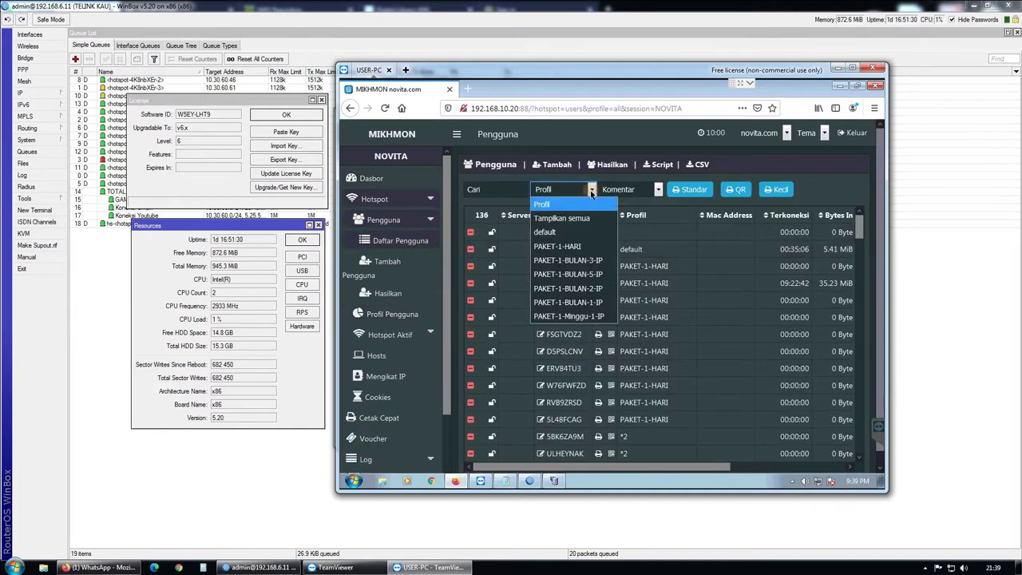
click(575, 302)
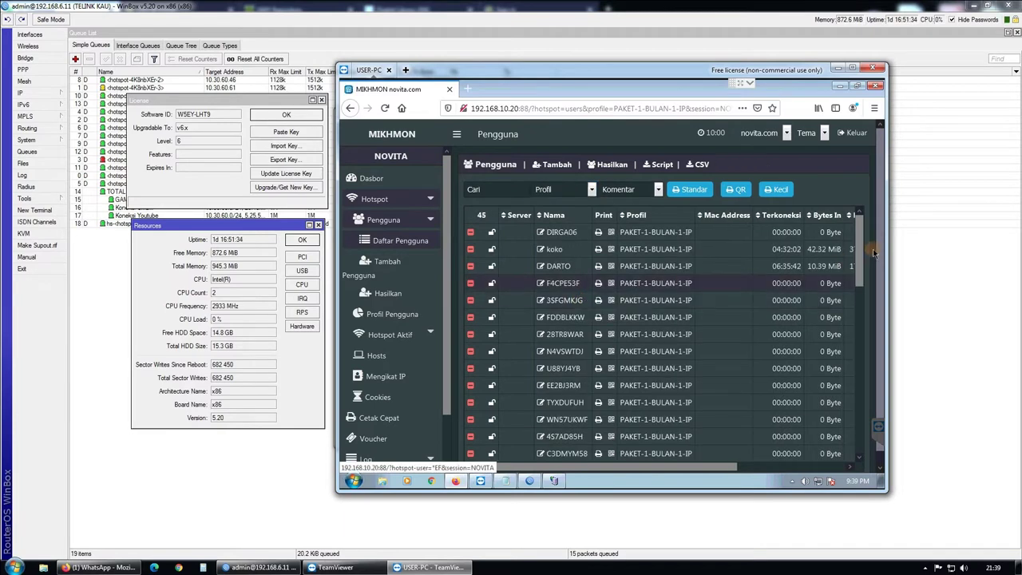
click(650, 192)
click(662, 214)
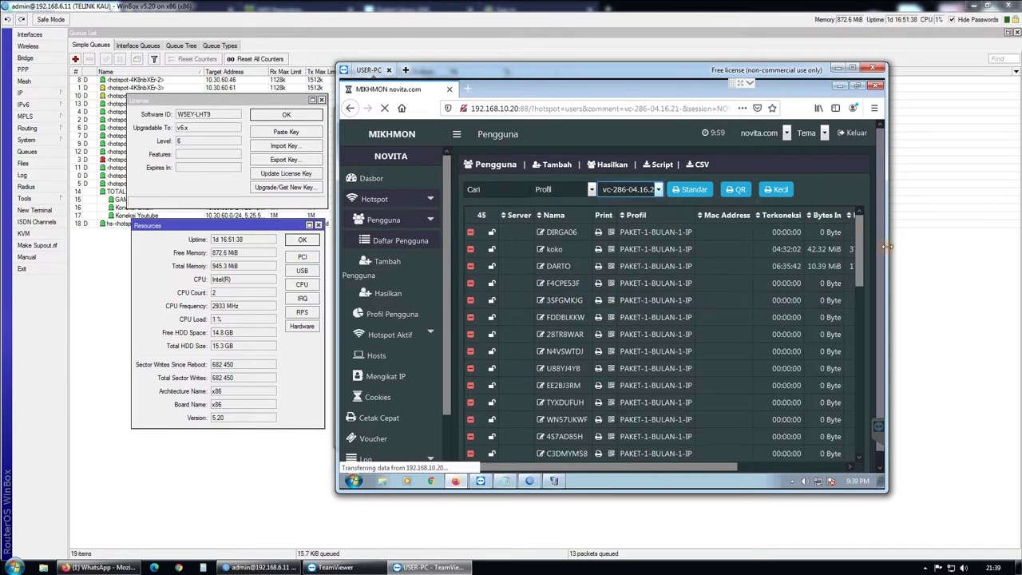
scroll(864, 382, down, 10)
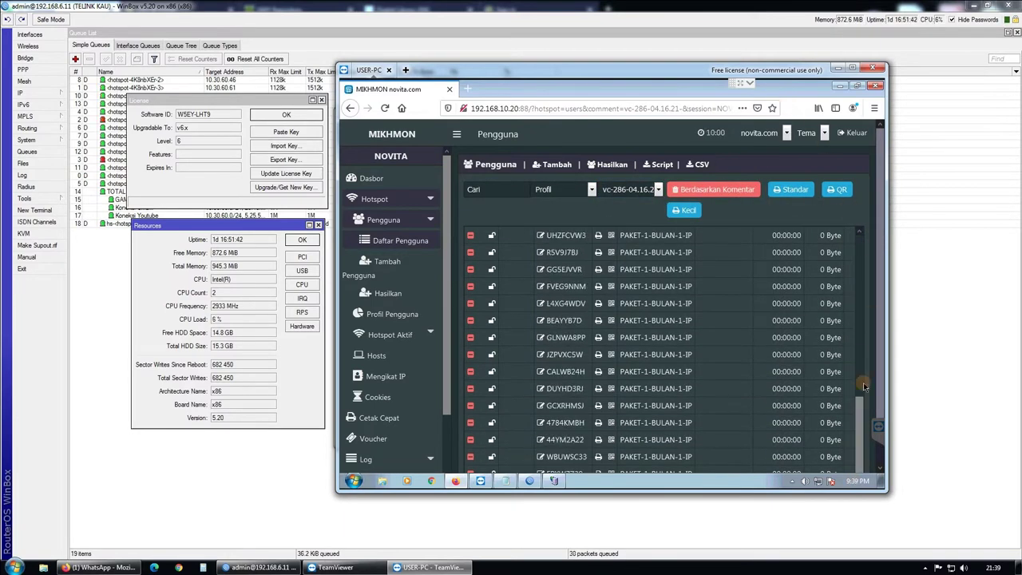
scroll(864, 387, up, 10)
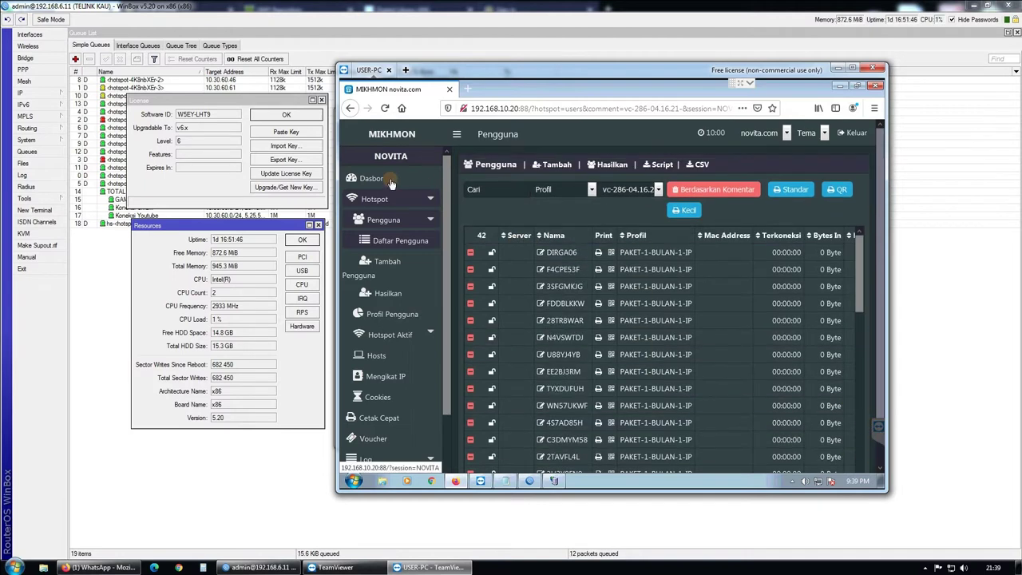
click(548, 165)
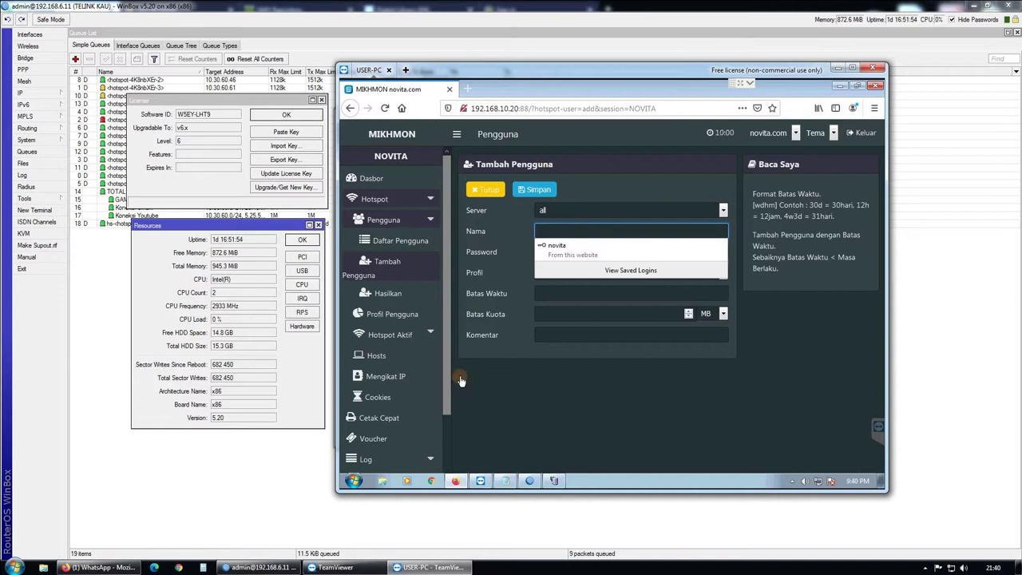
key(alt+Tab)
Ask how many users, names and IPs; record reply '1 orang aja' and name koko.
text(MAU BUAT BERAPA ORANG PAK NAMANYAA)
key(Return)
text(DAN BERAPA ID?IP>)
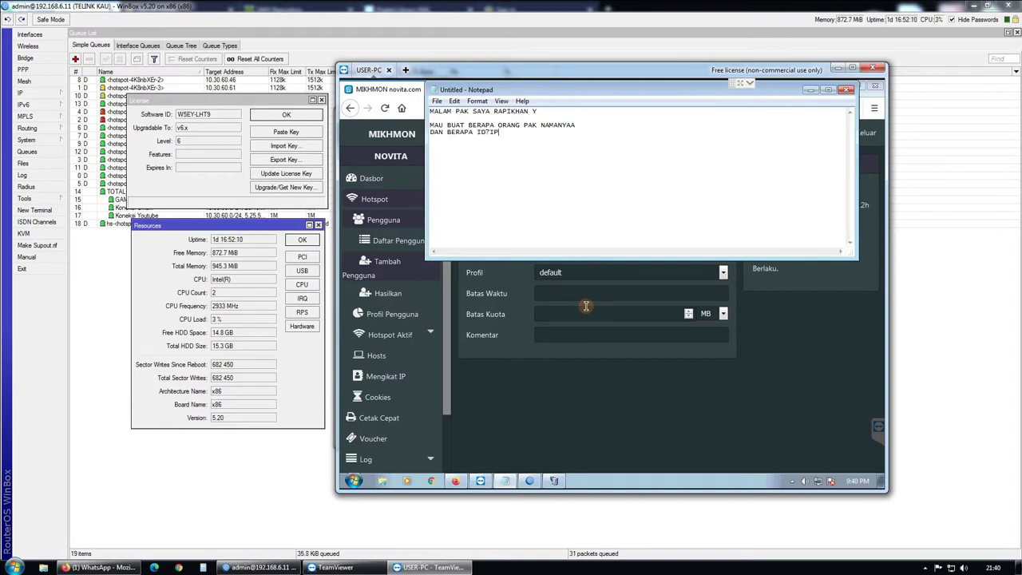
key(Return)
key(Return)
key(Return)
text(1 orang aja)
key(Return)
key(Return)
text(NAMANYAA 1? ip ?)
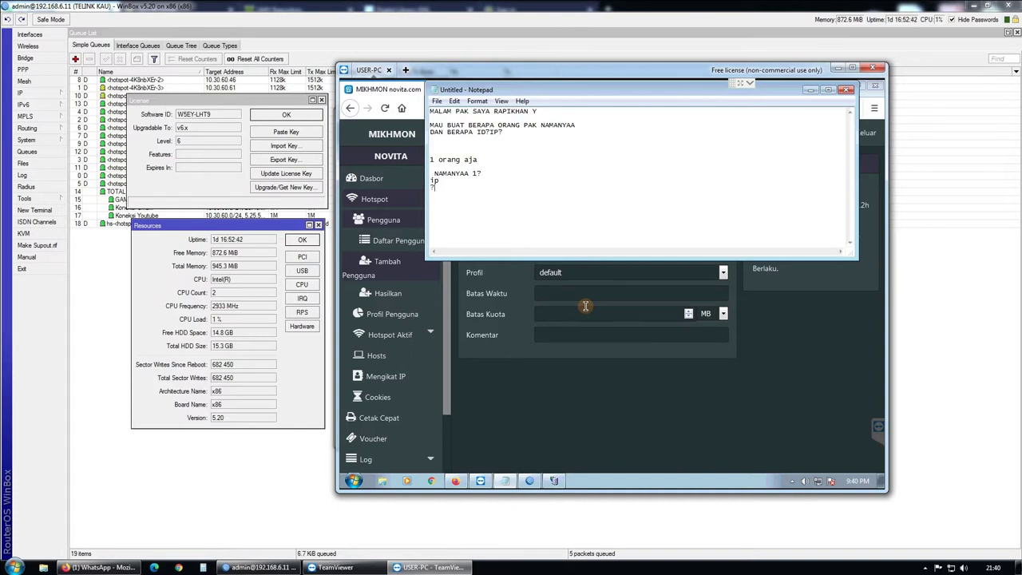
text(koko)
key(Return)
key(Return)
Confirm the name KOKO2 gets only 1 IP and ask what to do for the others.
text(oK)
key(Return)
text(NAMA KOKO2)
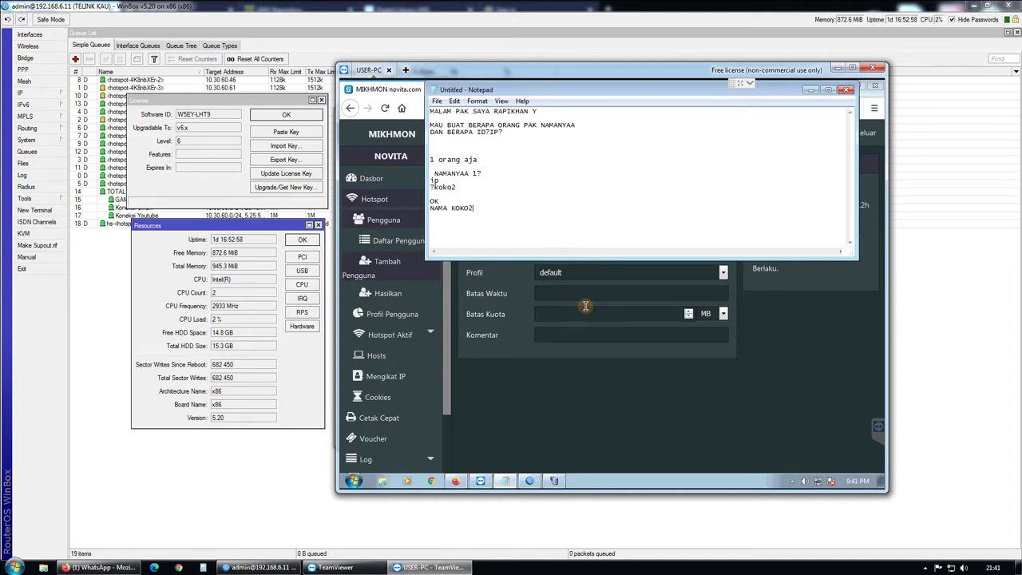
text( kan >)
key(Return)
text(ipya)
key(BackSpace)
text(saja kan)
key(Return)
text(bukan nama ko)
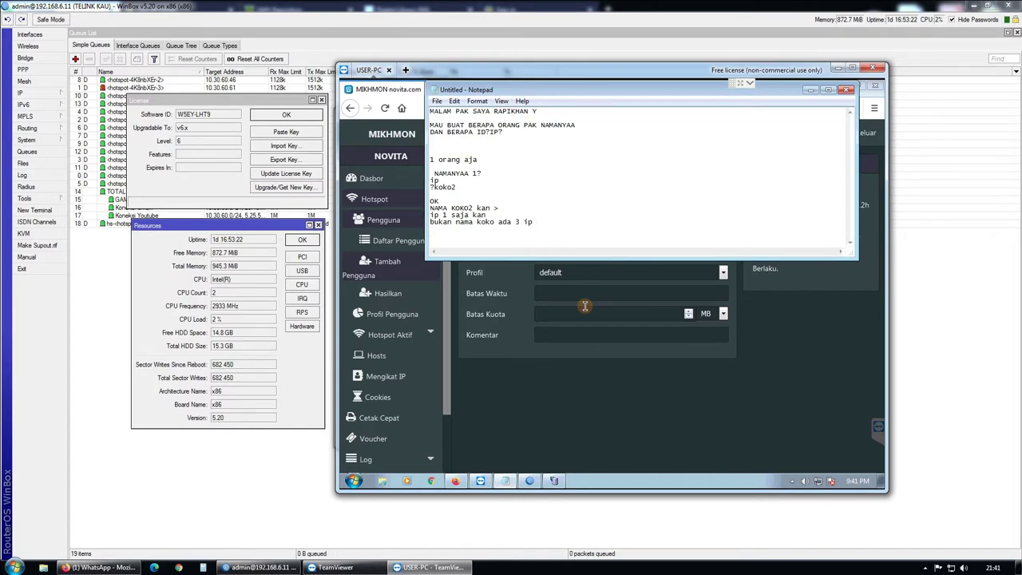
text(koko2 )
text(ip nya 1 saja ?)
key(Return)
text(utk yg lainya pak)
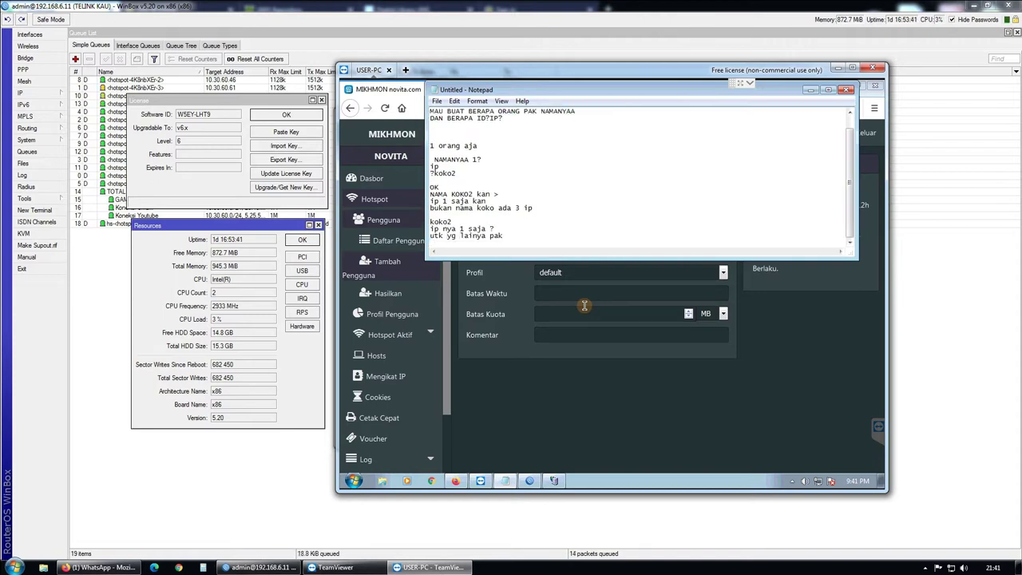
key(Return)
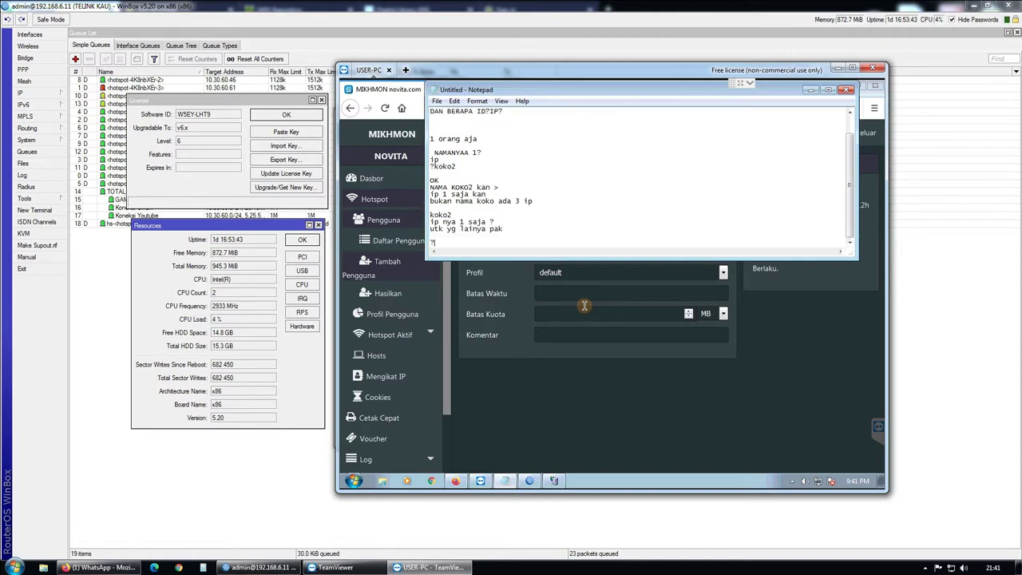
text(?)
key(Return)
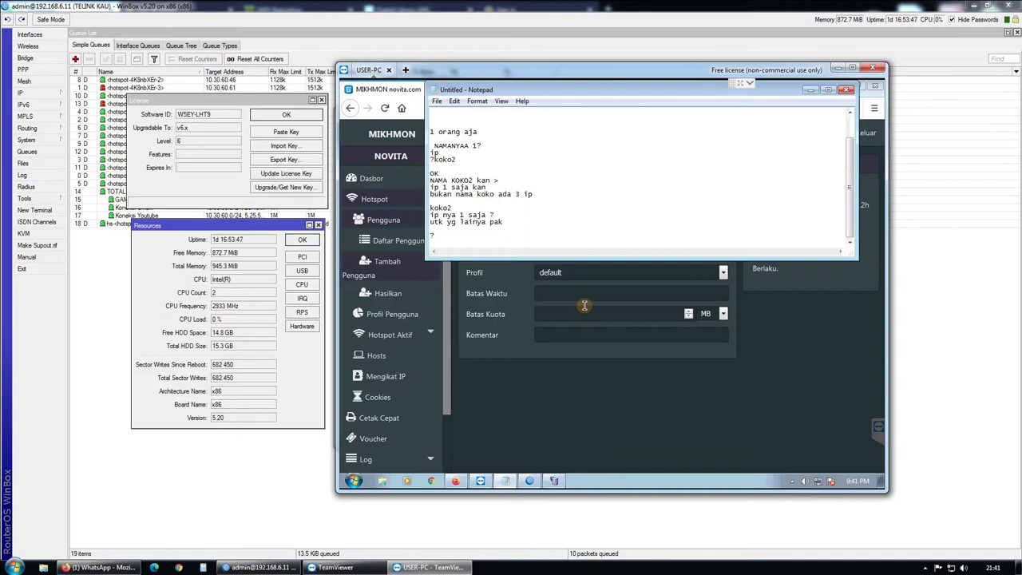
Note the request for name 'tiy' and ask how many IPs for TUYUL TUYUL1.
text(bikin)
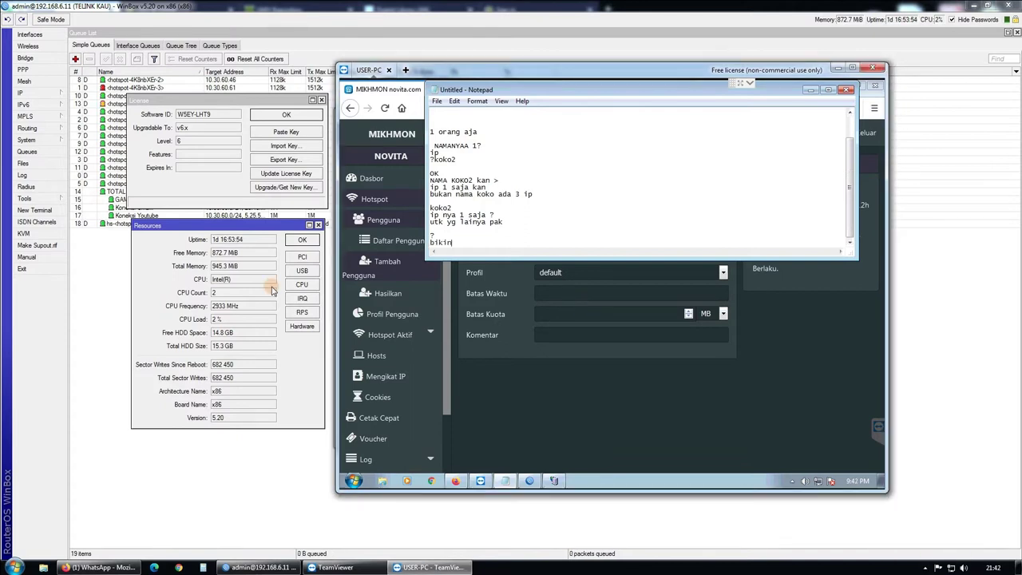
text( nama tiyul aja)
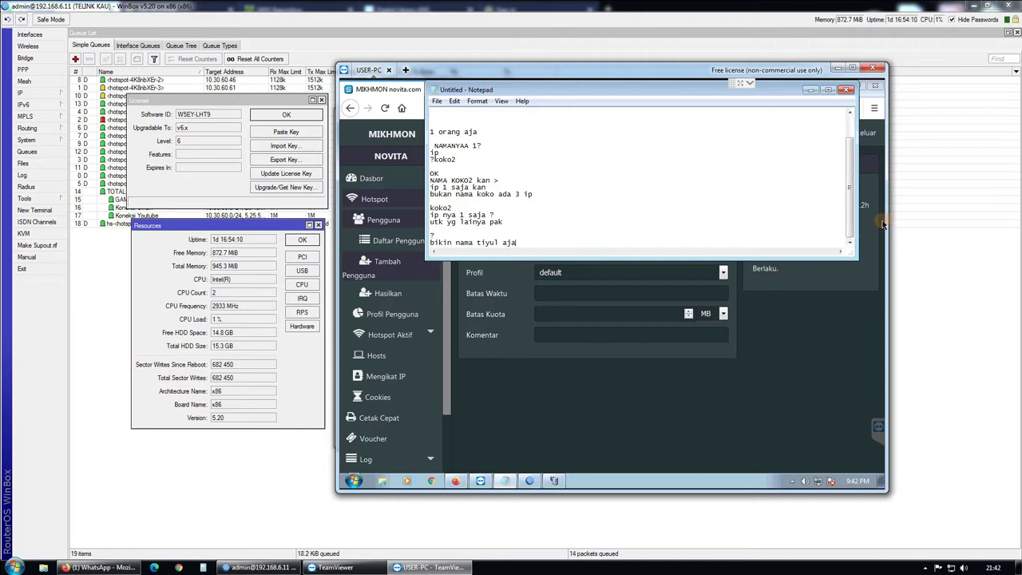
key(Return)
text(v)
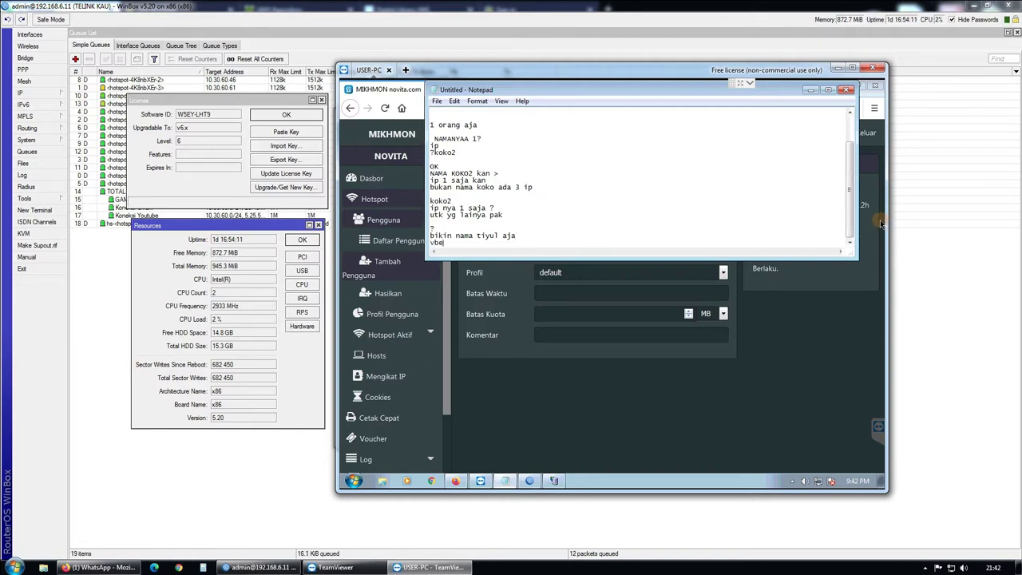
key(BackSpace)
text(BERAPA IP NAMA )
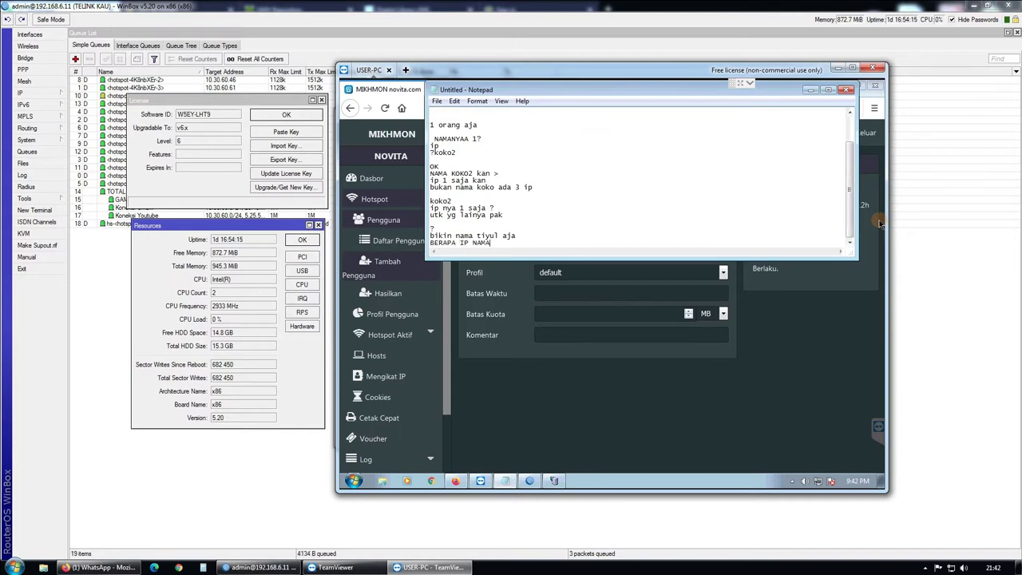
text(TUYUL )
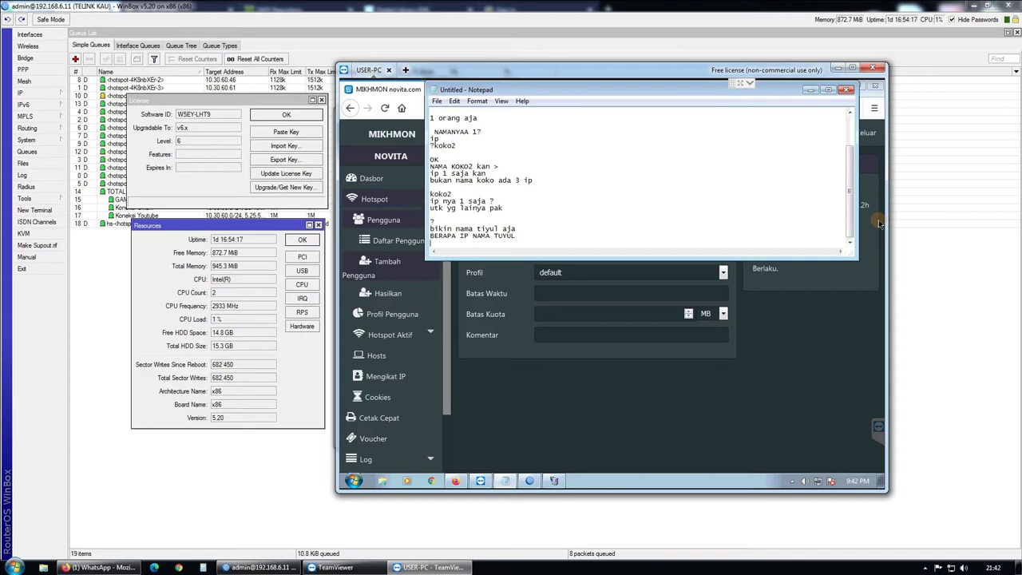
text(TUYUL1)
key(Return)
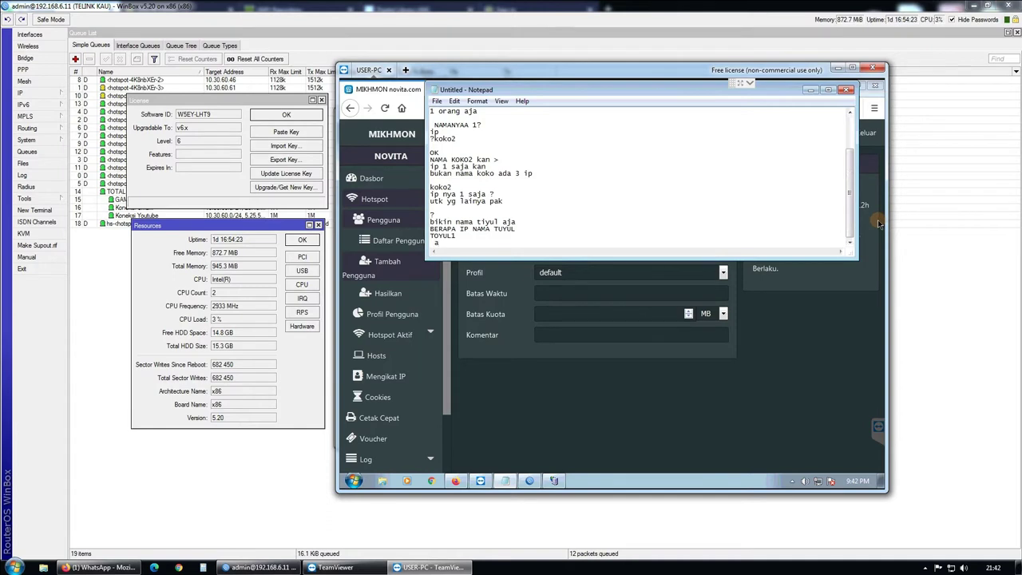
text(aja)
key(BackSpace)
Confirm names KOKO2 and TUYUL with '1 IP SEMUA'.
key(Return)
text(OK N)
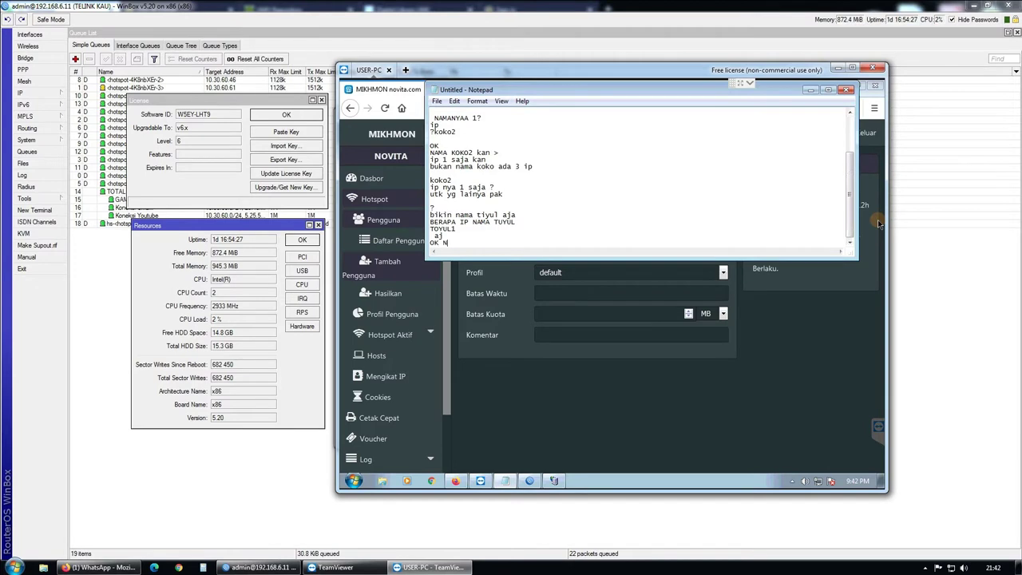
text(AMA KOKO2 DAN TU)
text(YUL KAN)
key(Return)
text(1 IP SEMUA)
key(Return)
Answer 'ya' in the note, then enter name Koko2 and a password on the Add User form.
text(ya)
click(613, 438)
click(588, 231)
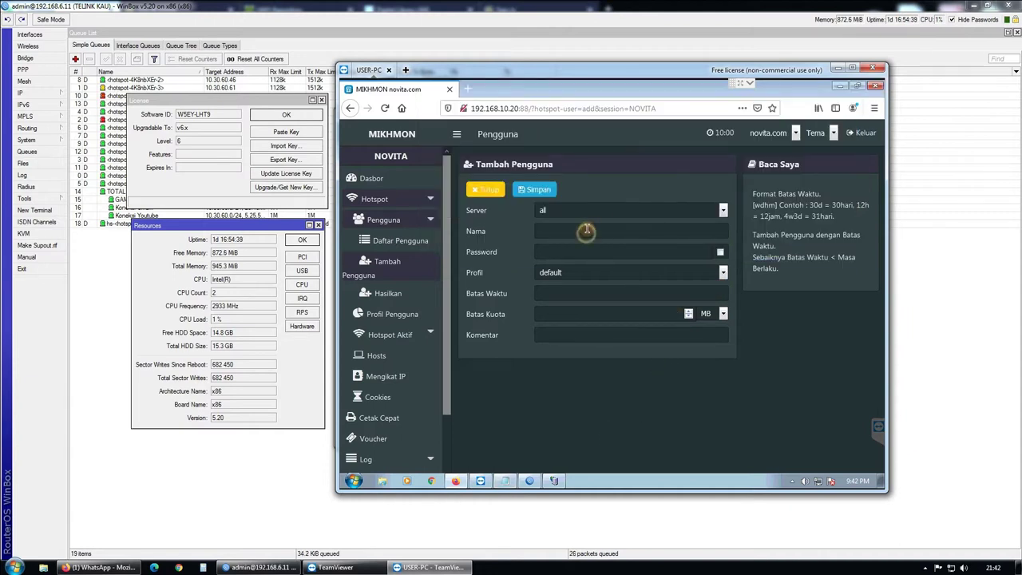
text(K)
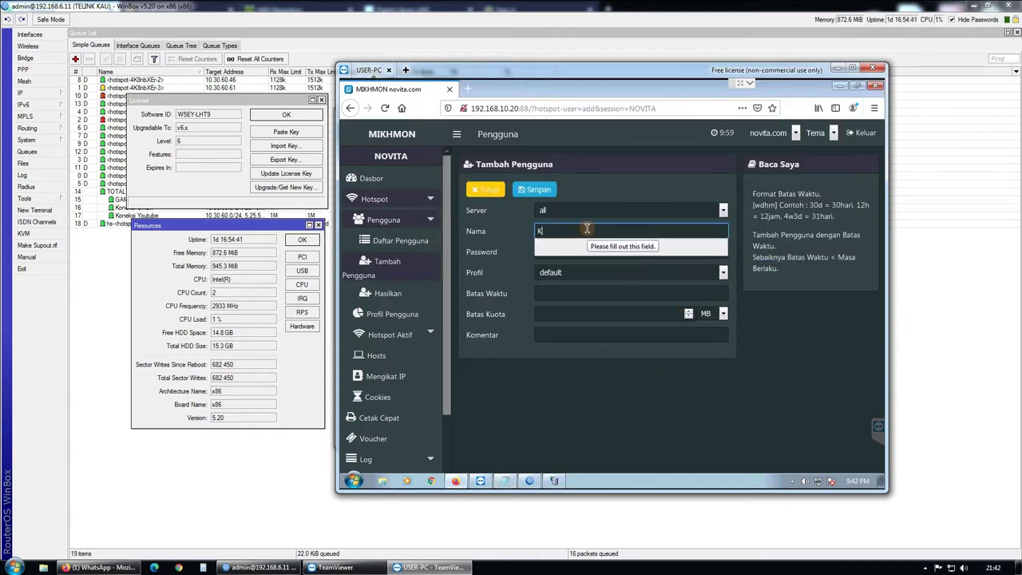
text(oko2)
key(Tab)
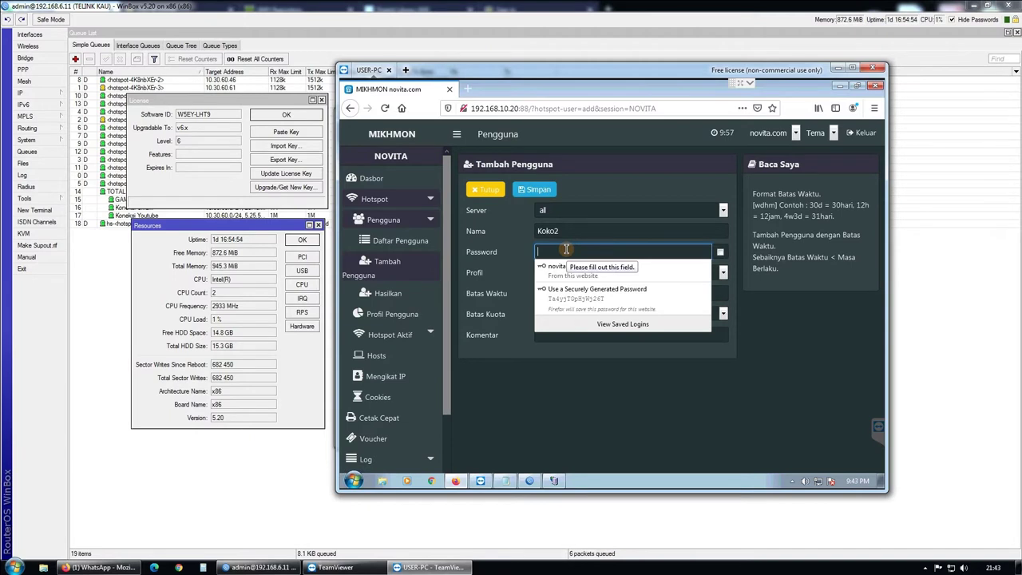
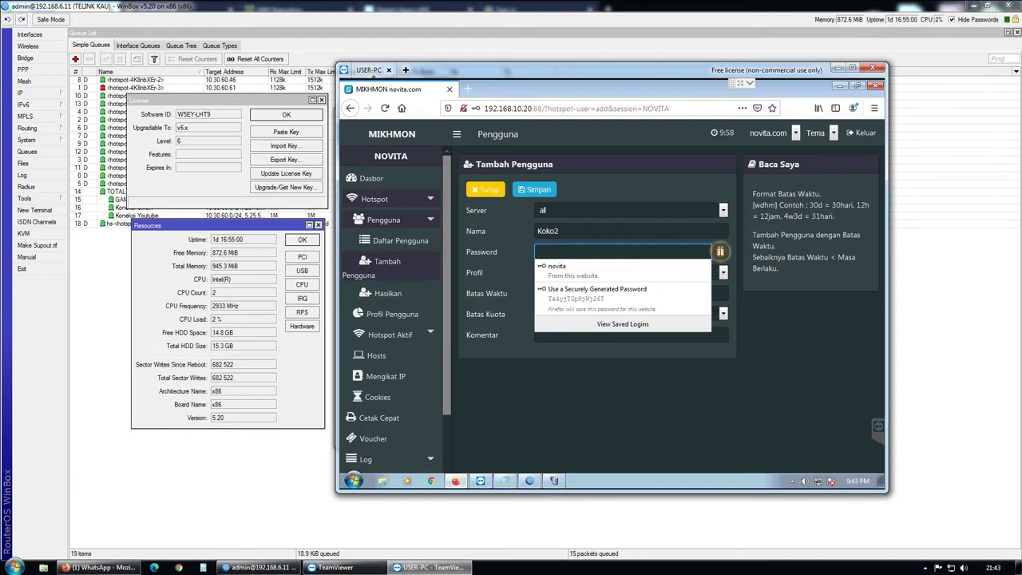
click(599, 249)
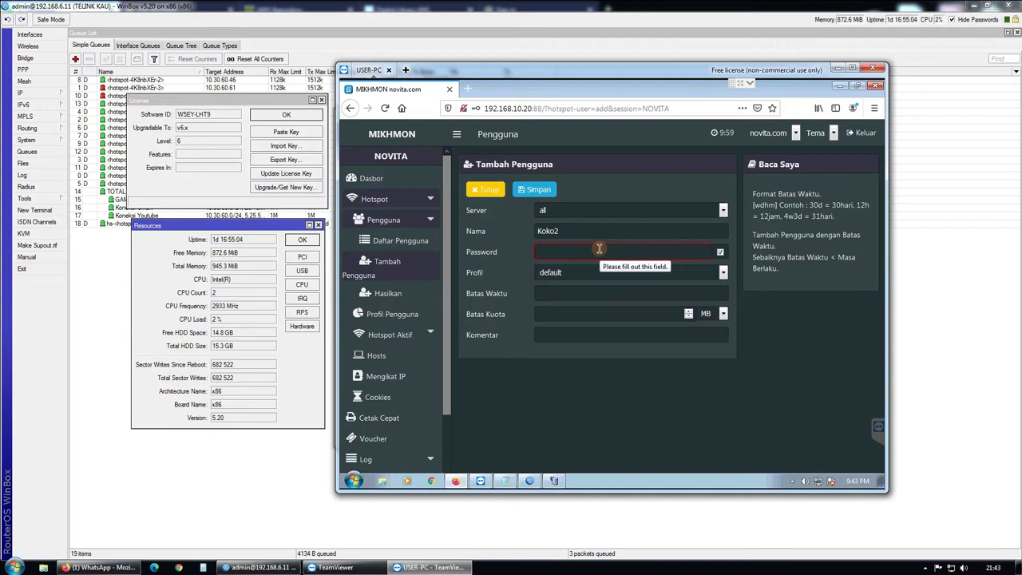
click(555, 247)
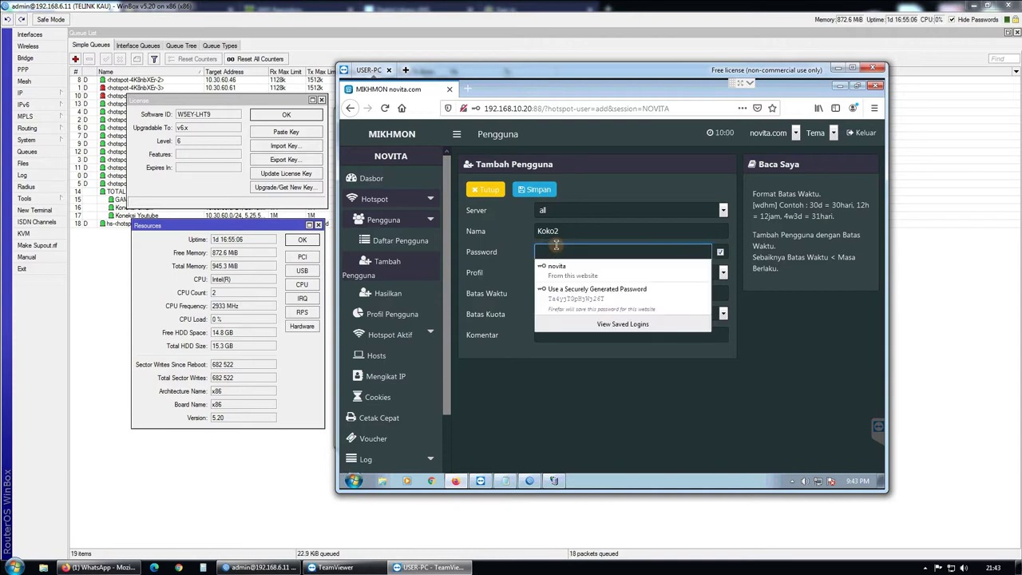
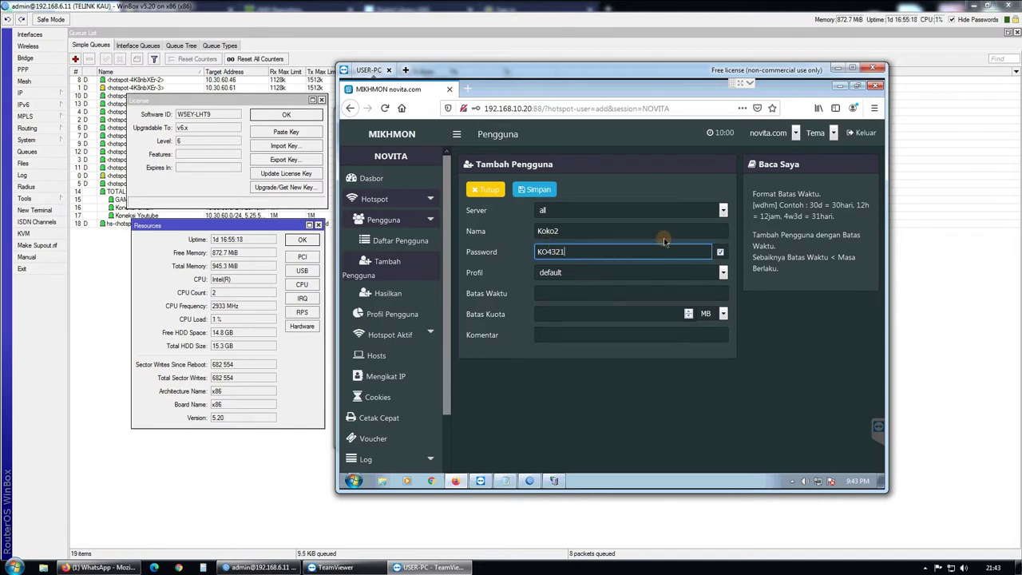
Give Koko2 profile PAKET-1-BULAN-1-IP and a 30d time limit, save, and close the edit page.
click(722, 274)
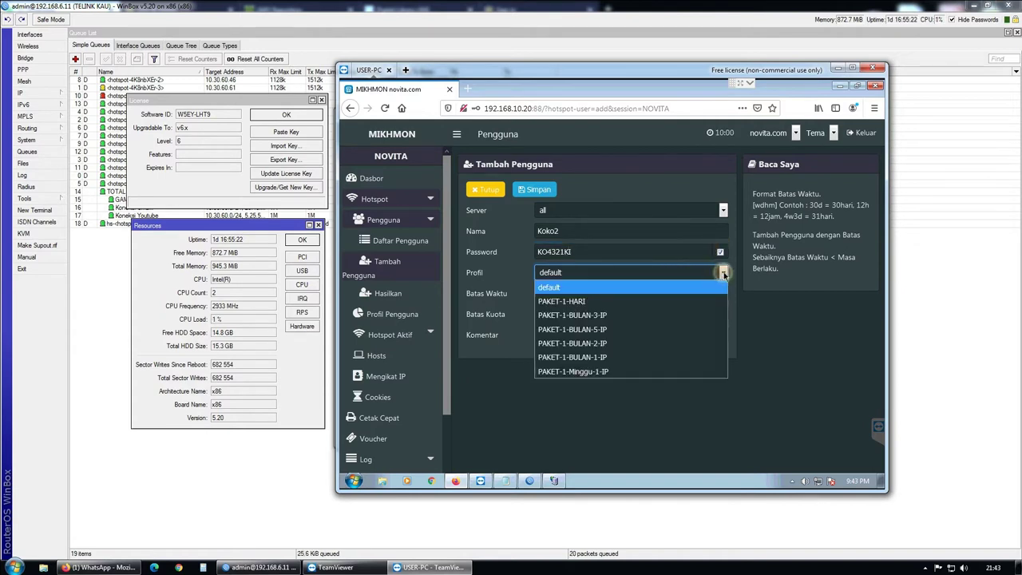
click(601, 357)
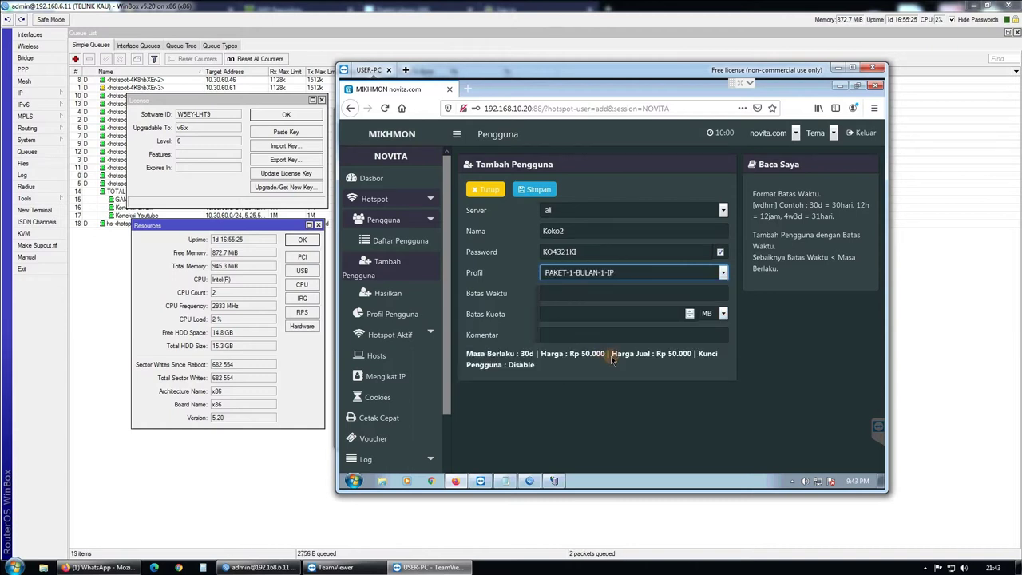
click(632, 295)
text(3)
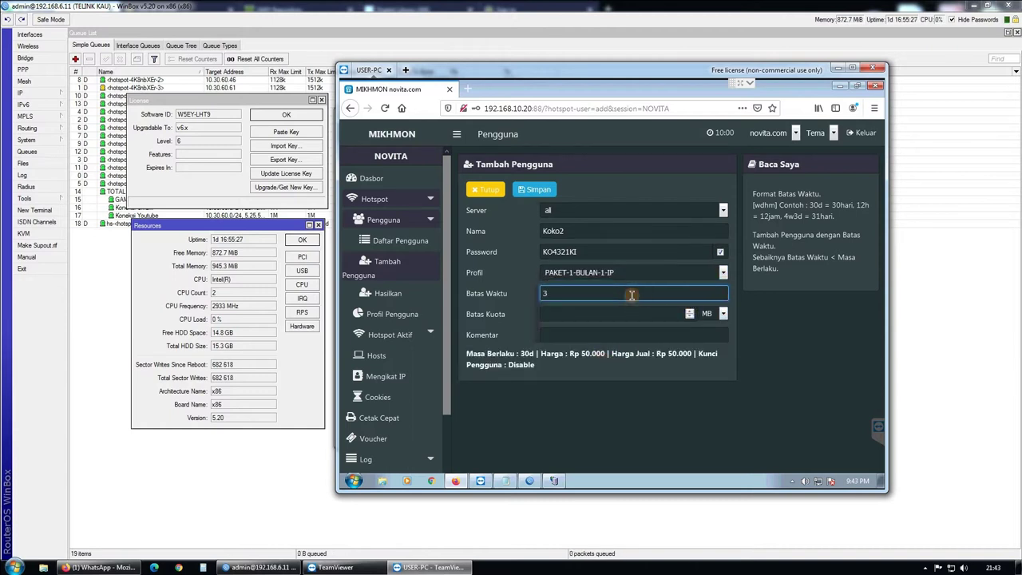
text(0d)
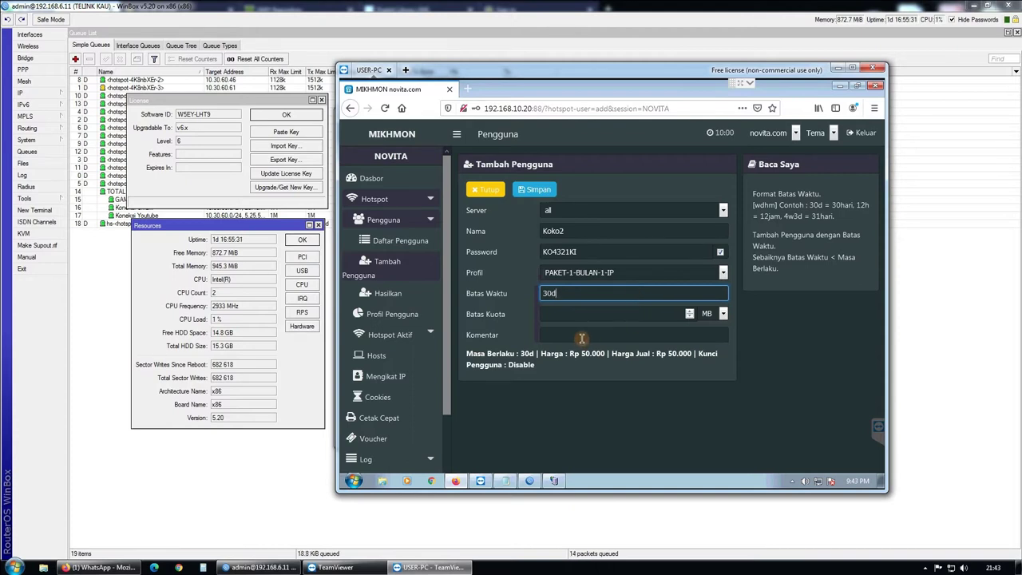
click(536, 190)
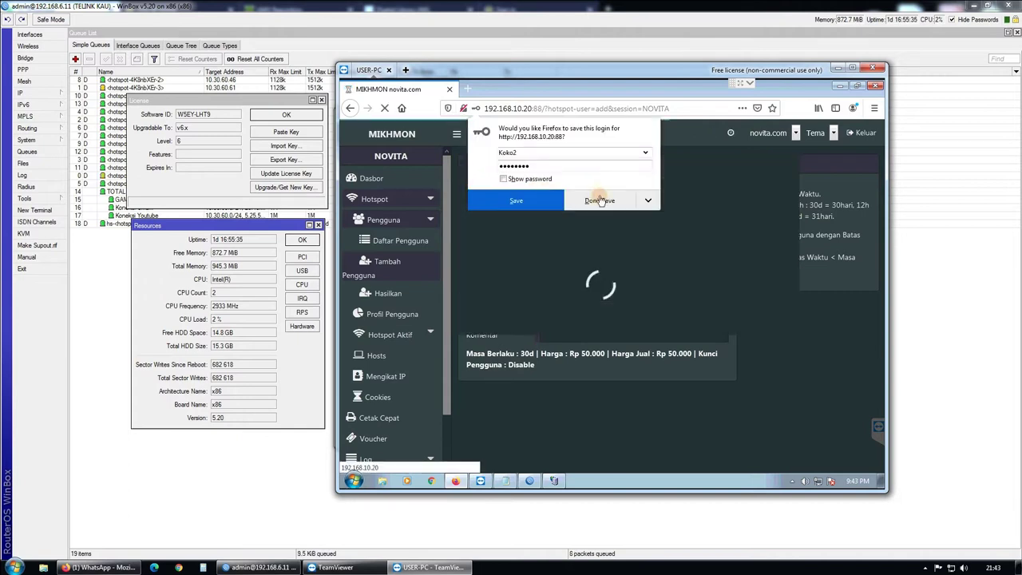
click(599, 200)
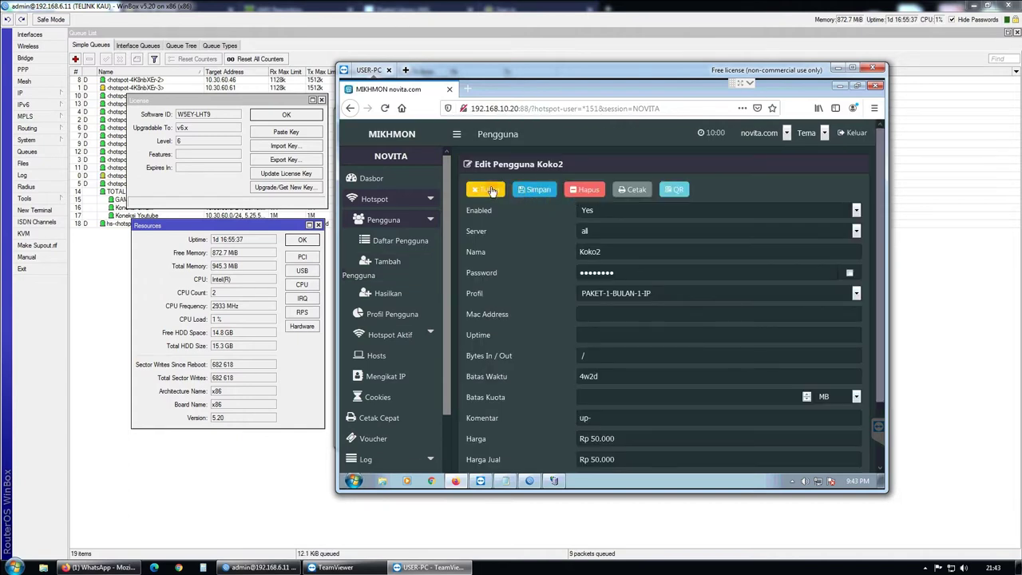
click(850, 273)
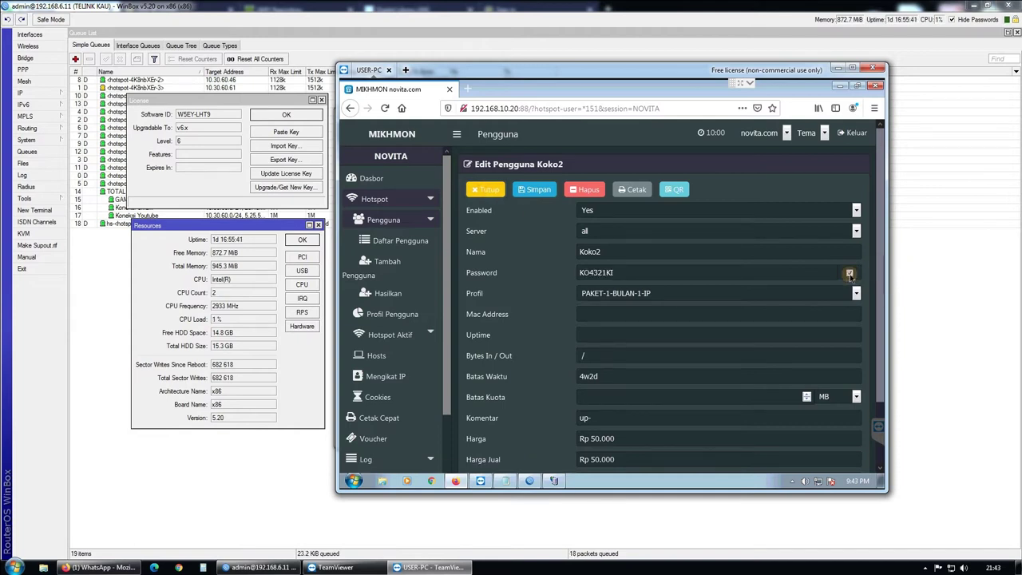
click(849, 273)
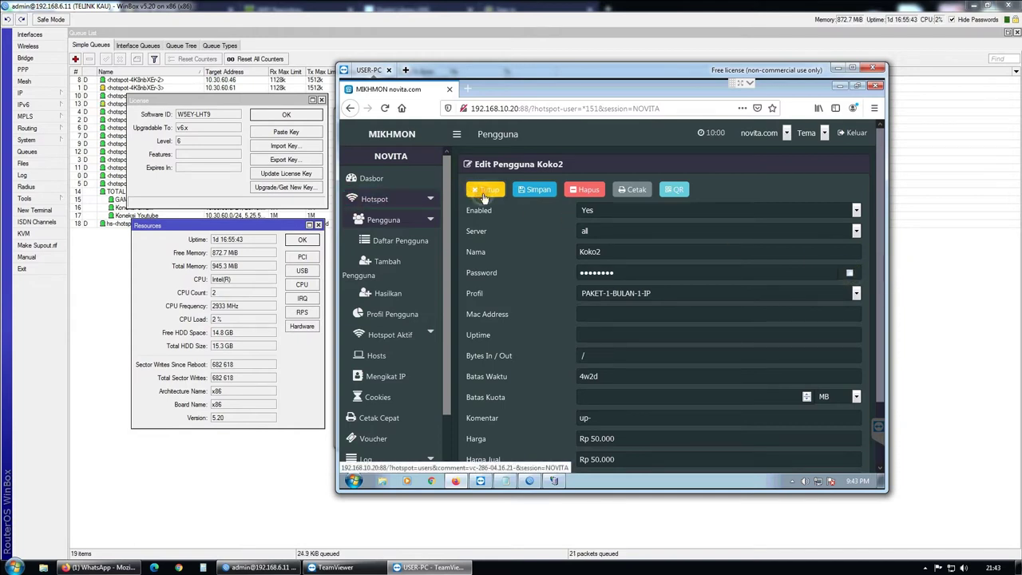
click(483, 196)
click(599, 199)
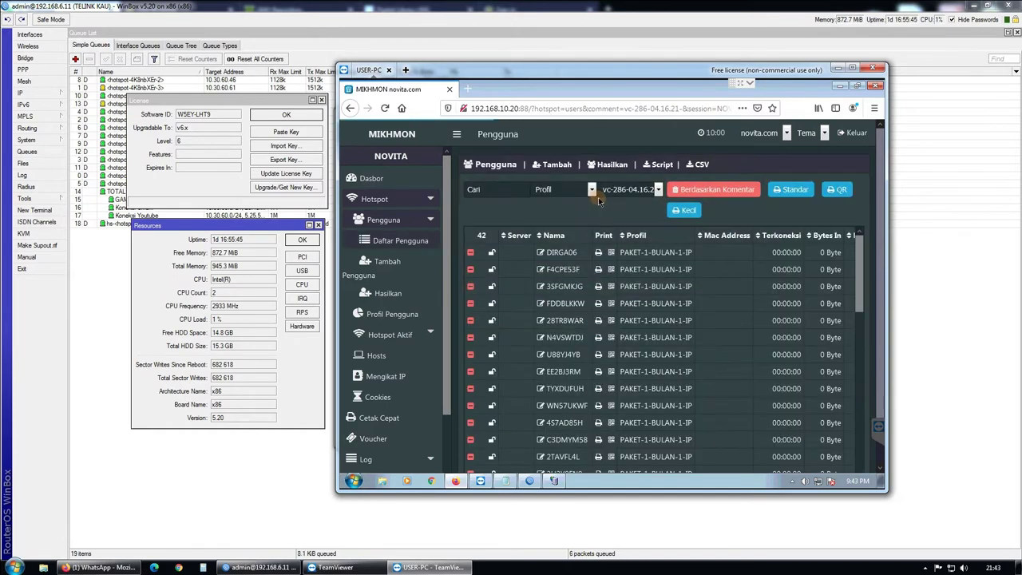
Start a new hotspot user named Tiyul and enter its password.
click(556, 165)
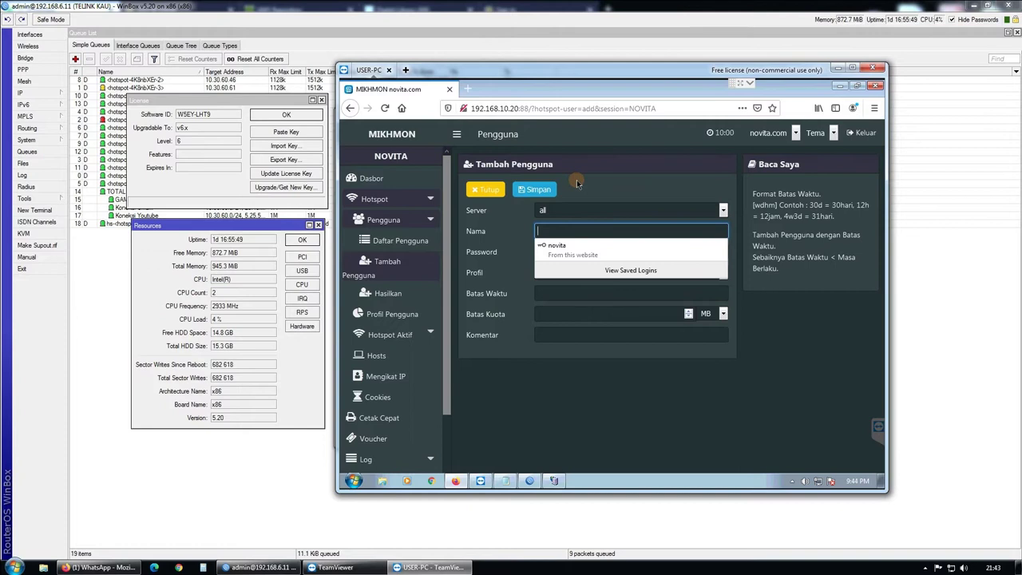
text(Tiyul)
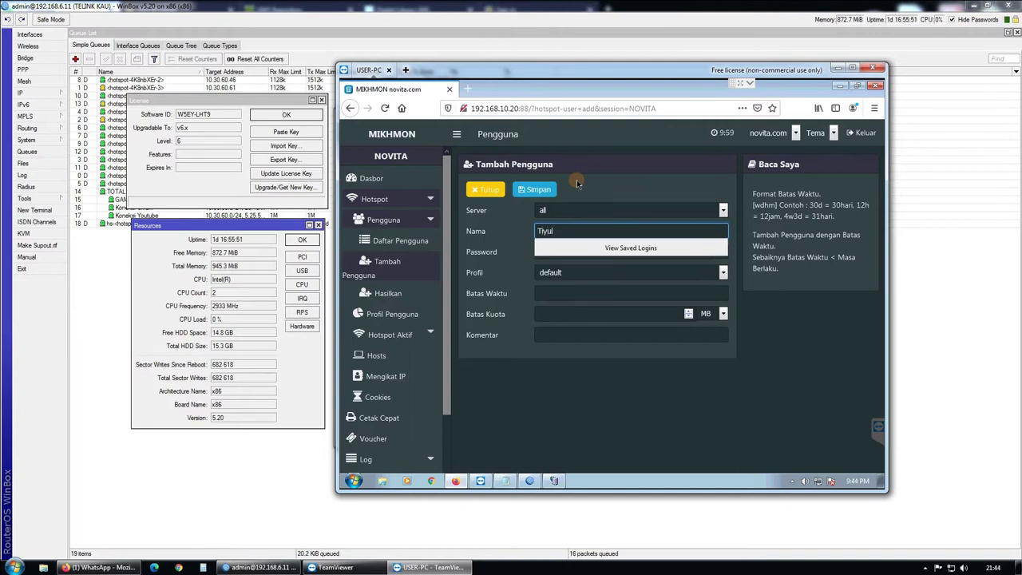
key(Tab)
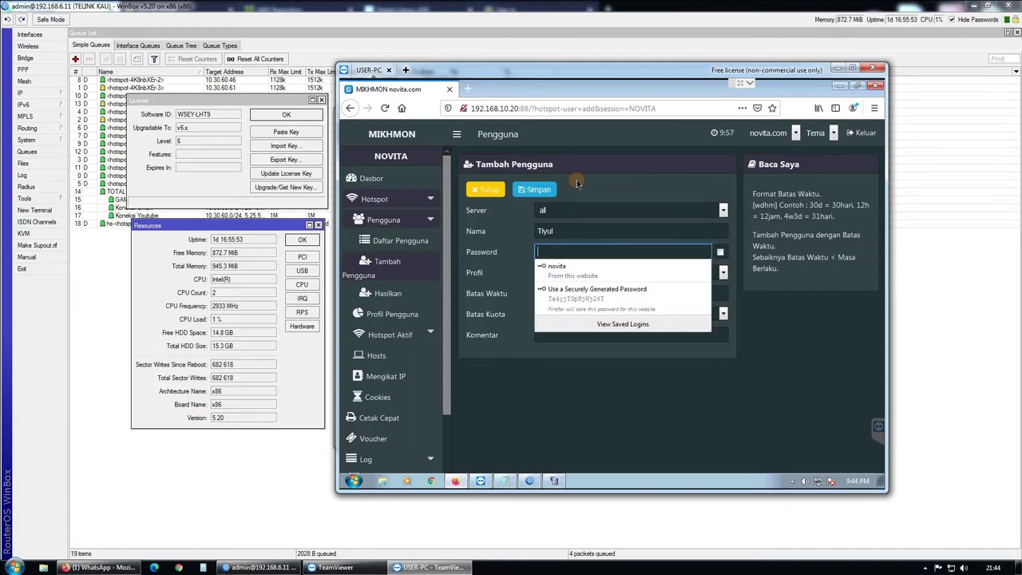
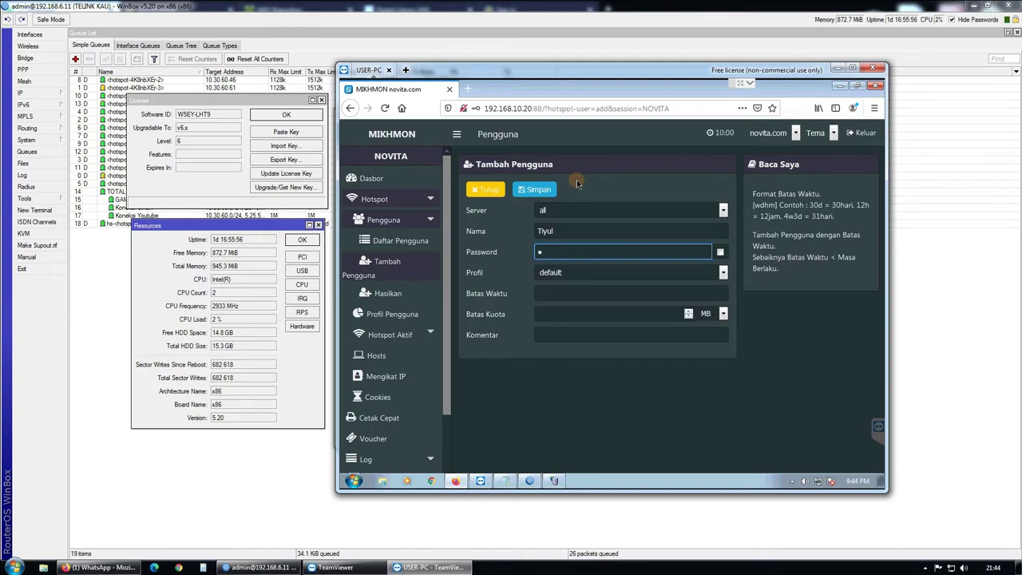
click(724, 274)
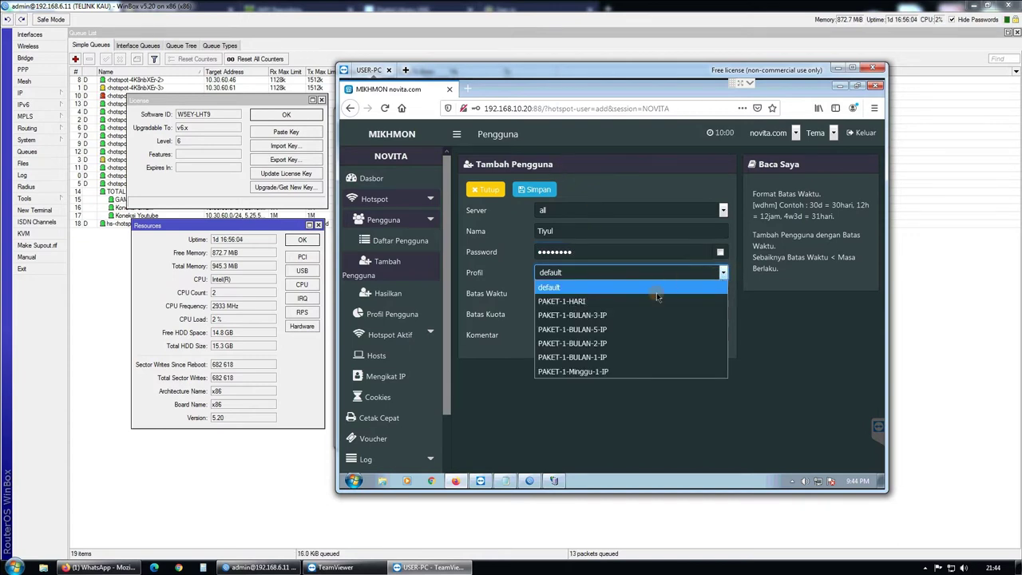
click(616, 354)
click(592, 293)
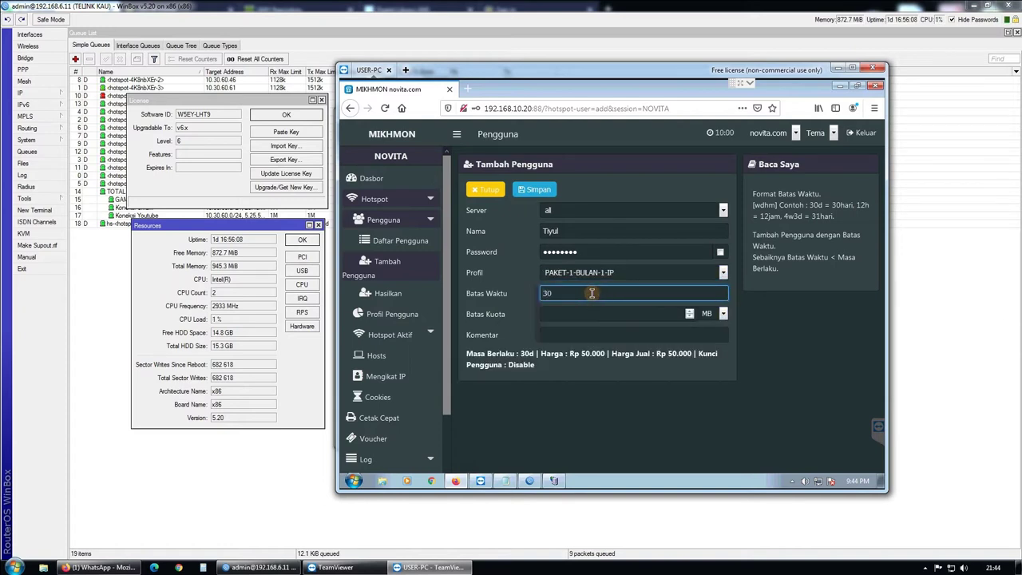
click(548, 191)
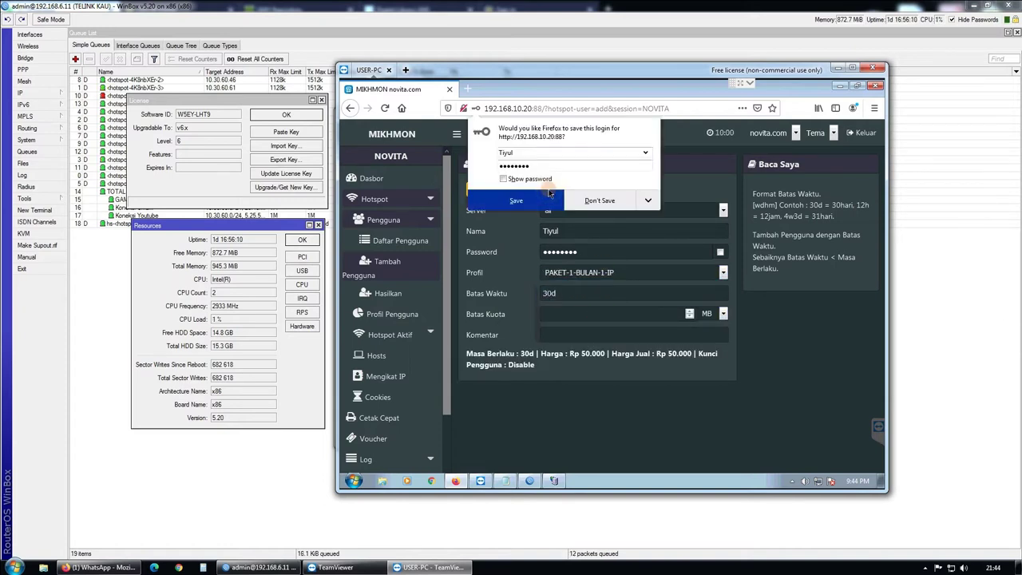
click(601, 200)
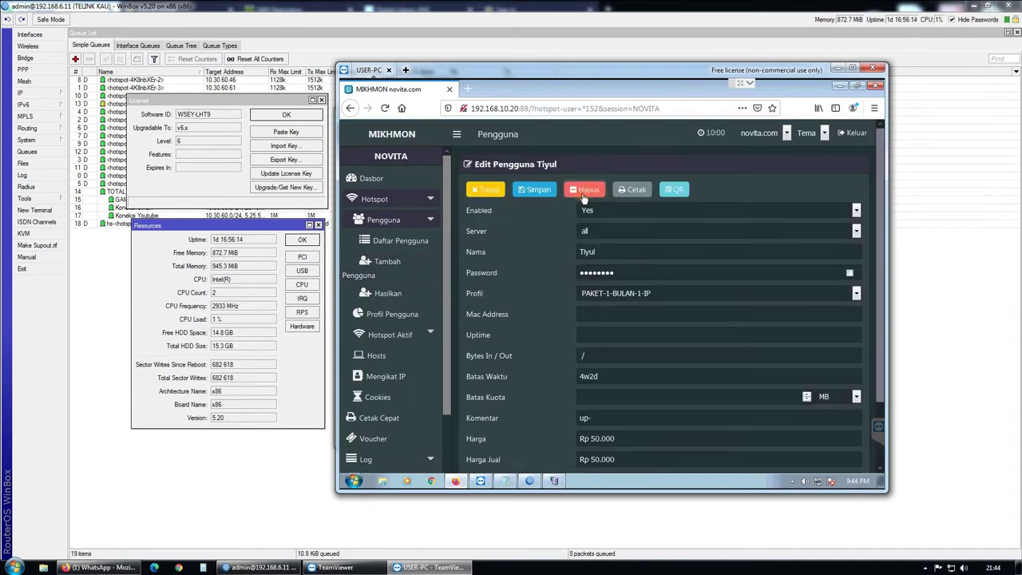
click(482, 190)
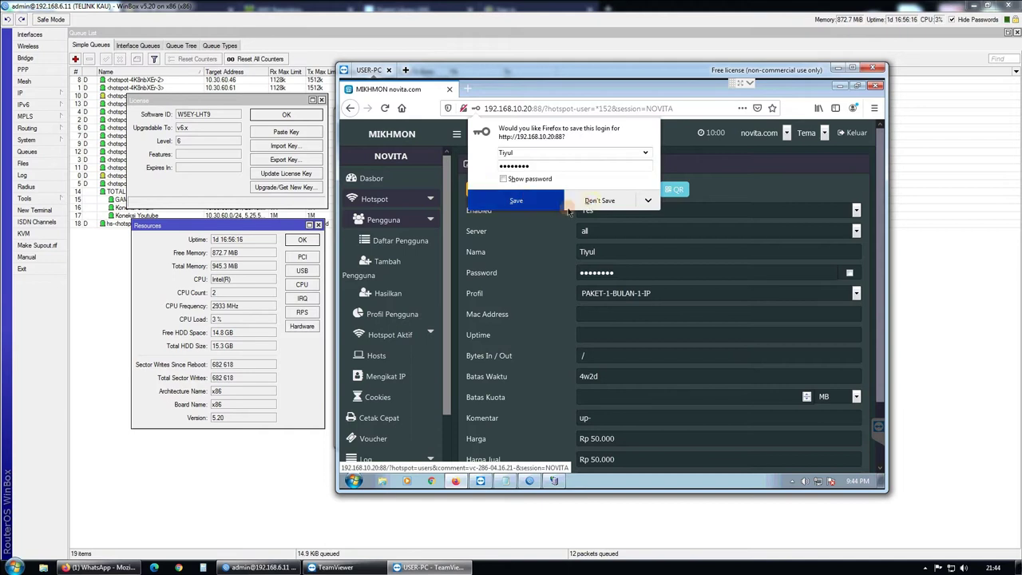
click(505, 481)
click(506, 483)
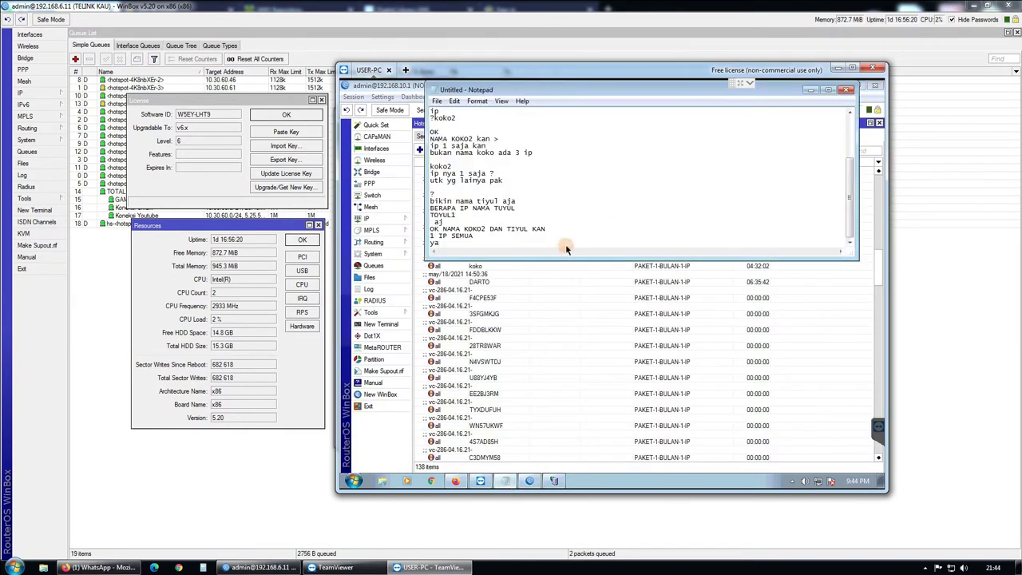
Replace the note with 'nama sudah dibuat 2 nama dengan ip 1.' and 'bisa di rubah pas d cet'.
key(ctrl+a)
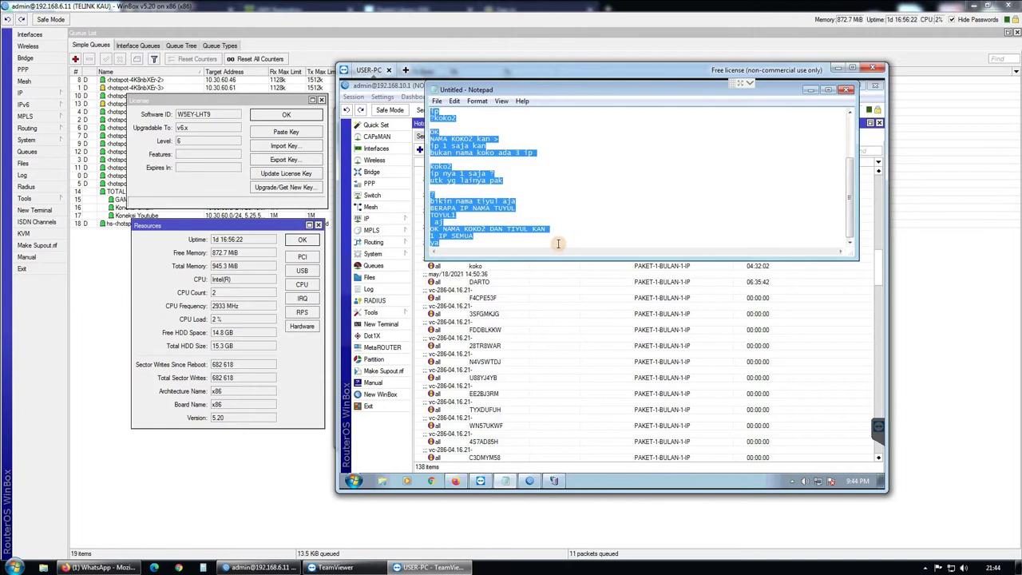
key(Delete)
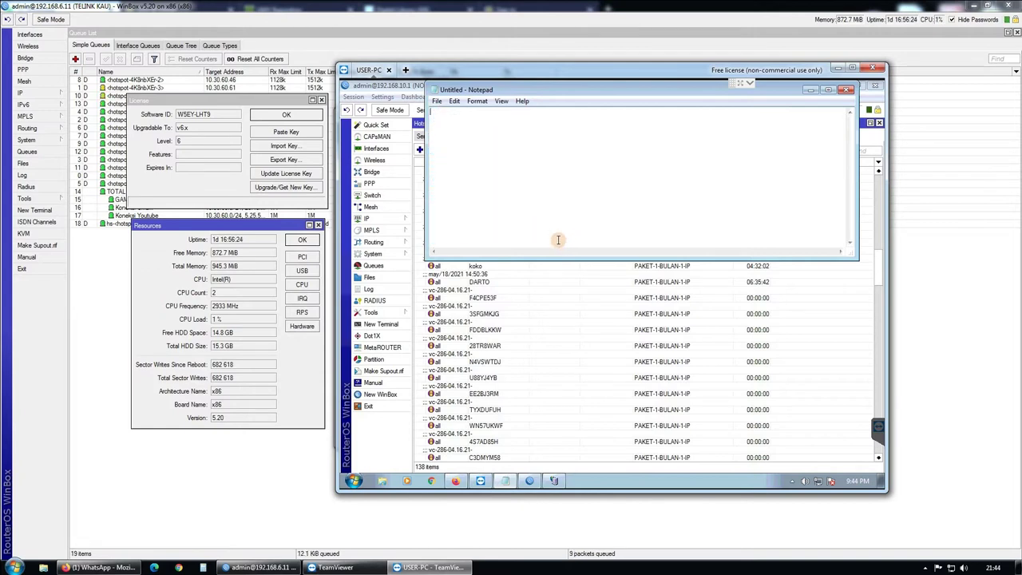
text(nama sudah dibuat 2 na)
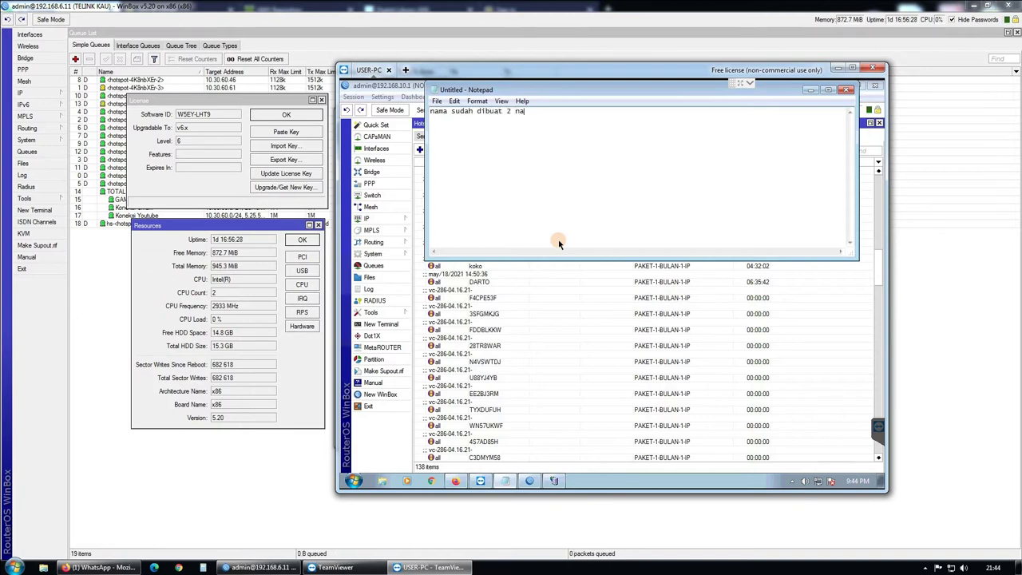
text(ma dengan ip 1.)
key(Return)
text(bi)
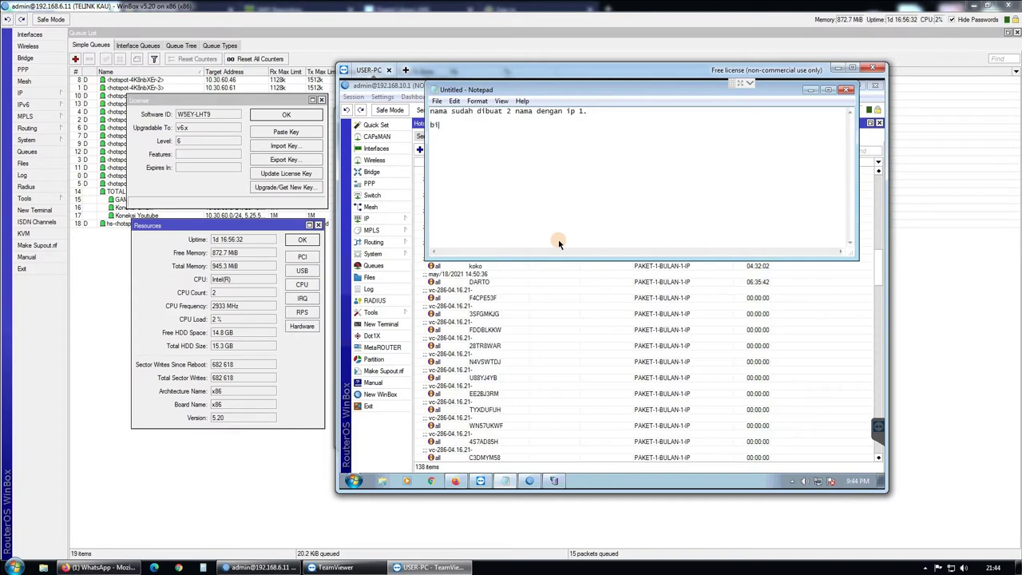
text(sa di rubah pas d cetak)
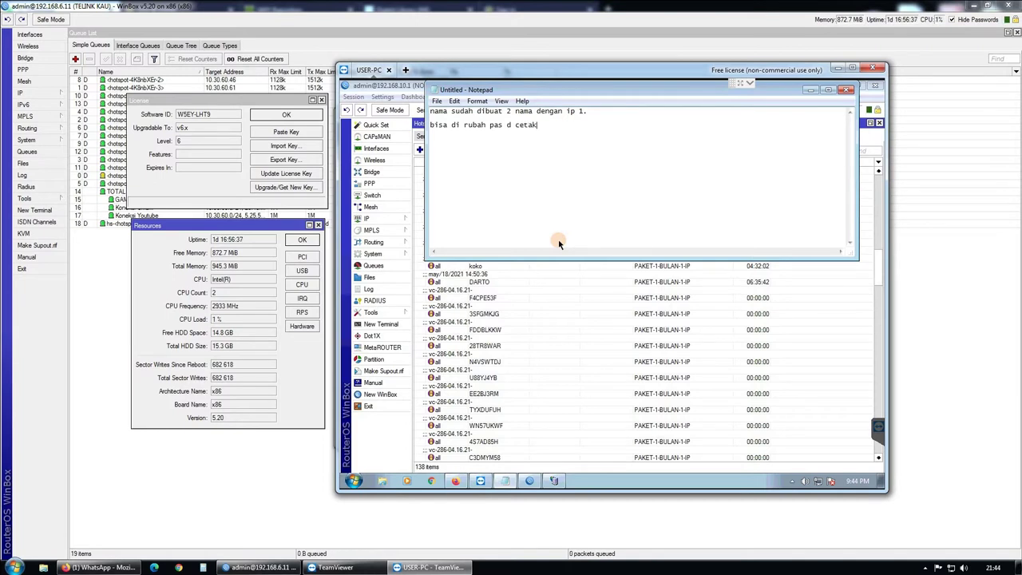
Browse WinBox's hotspot users, open one user's properties, then return to Mikhmon's filtered user list.
click(575, 314)
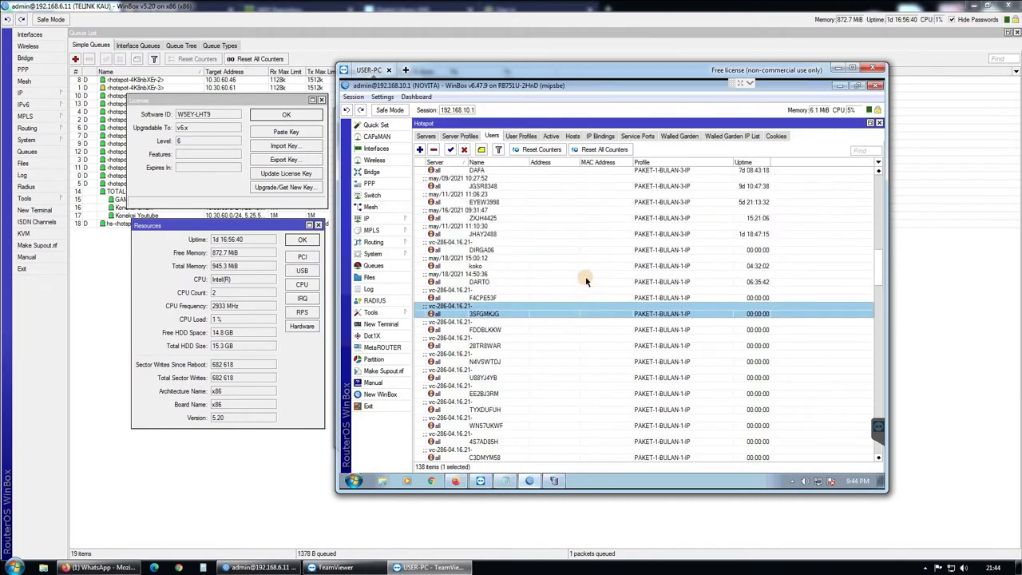
click(489, 284)
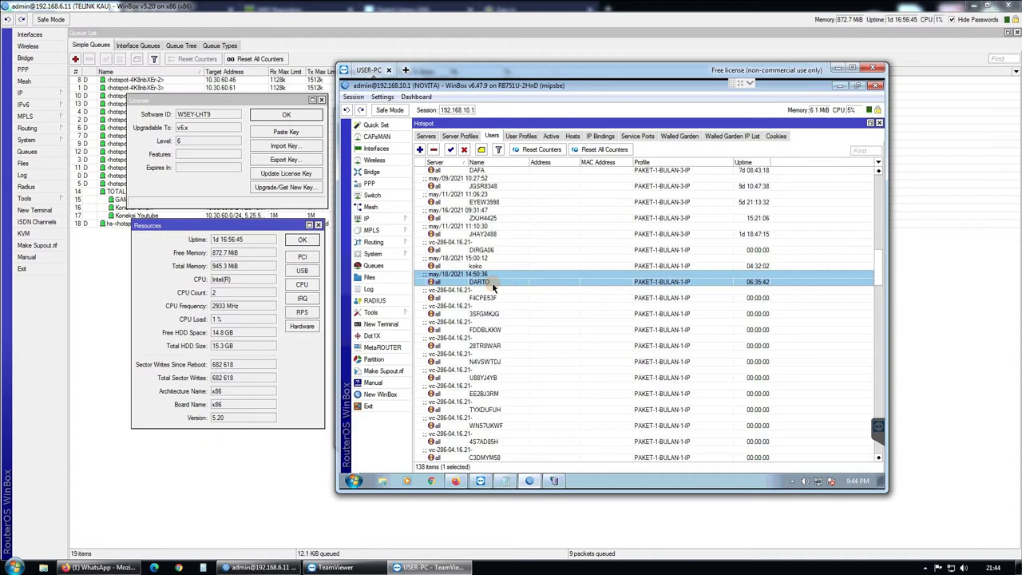
click(495, 251)
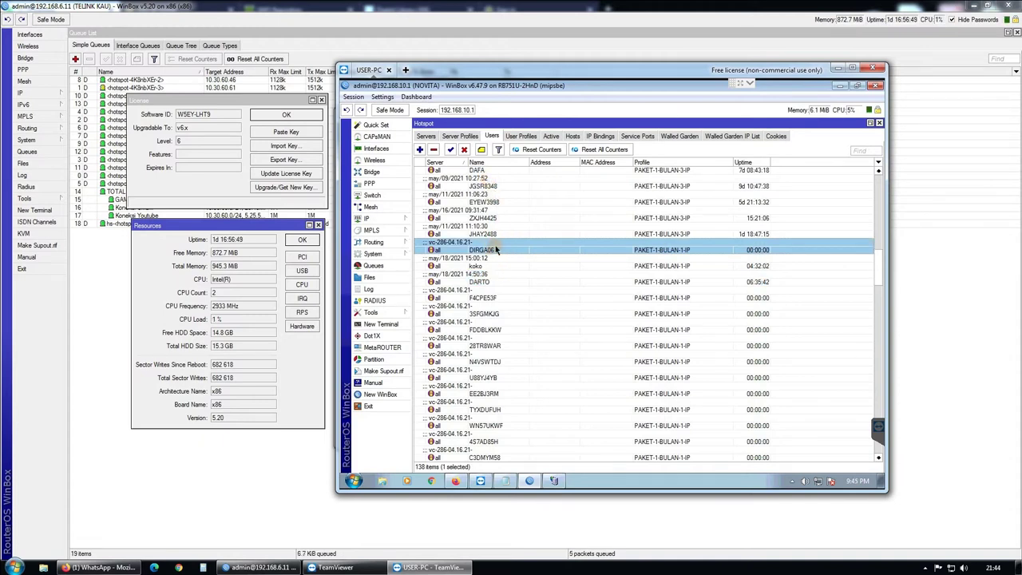
drag(878, 271, 882, 472)
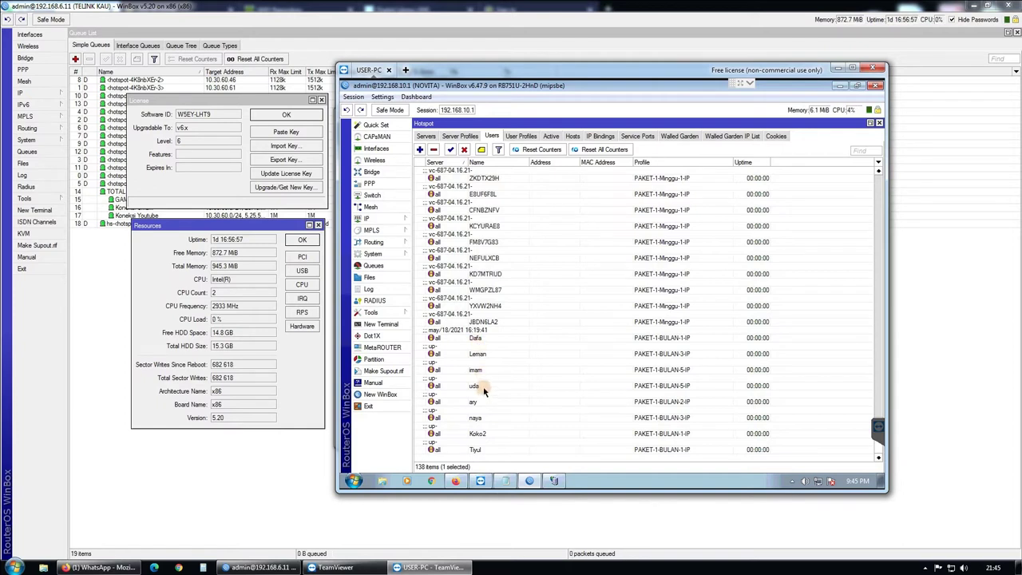
click(493, 436)
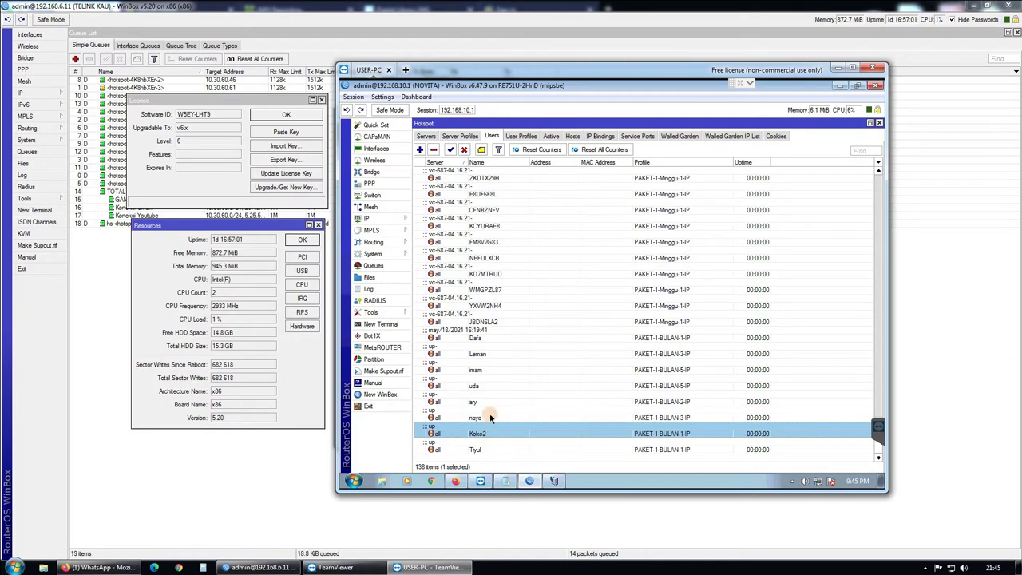
double_click(492, 419)
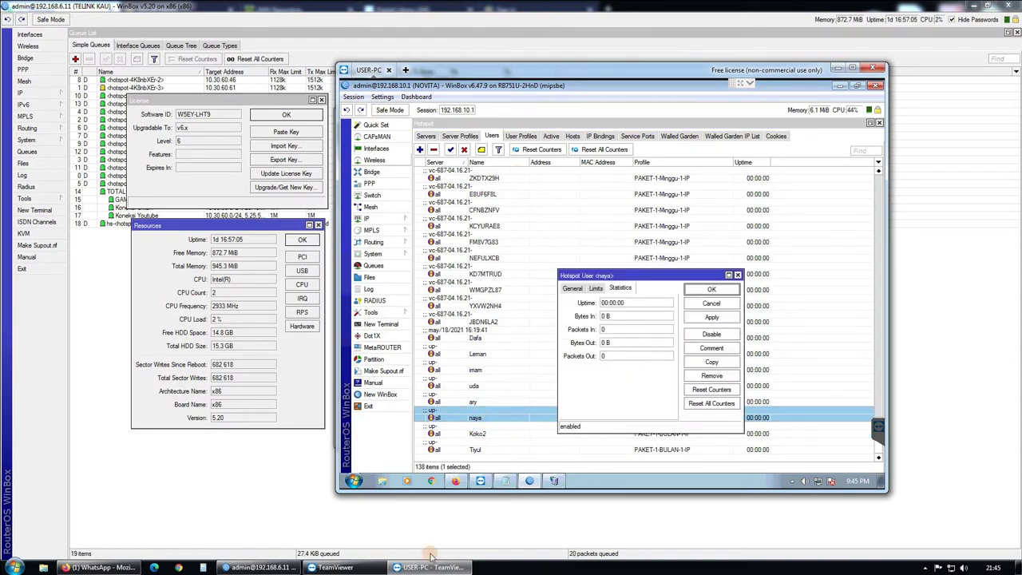
mouse_move(523, 484)
click(455, 481)
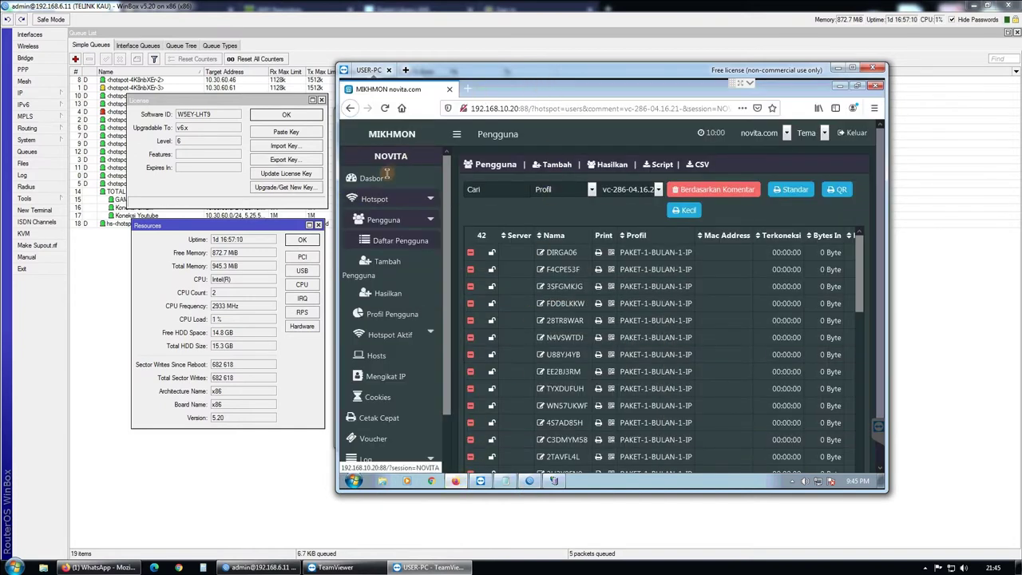
Go to the Mikhmon dashboard and open the list of all hotspot users.
click(382, 182)
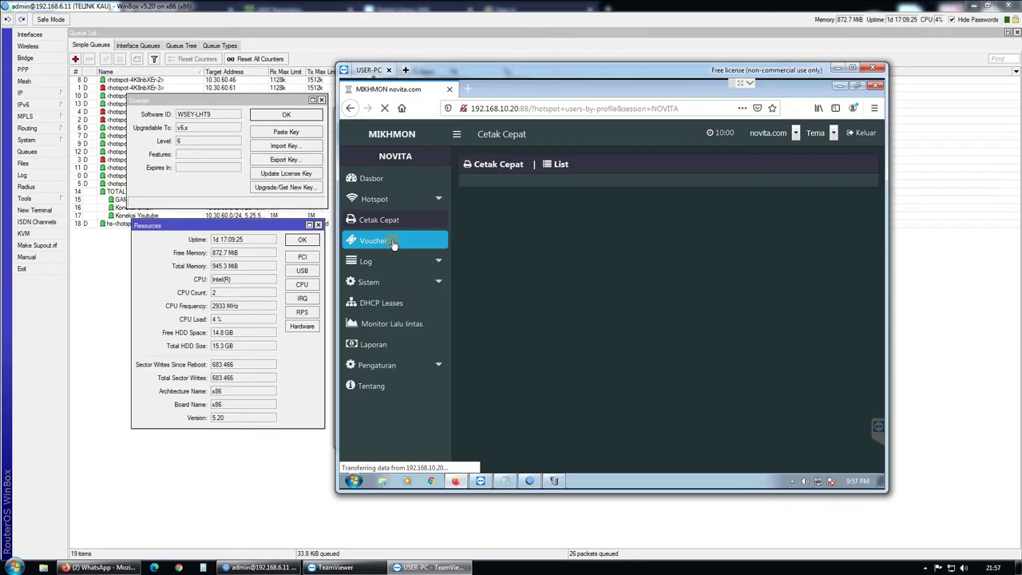
click(427, 199)
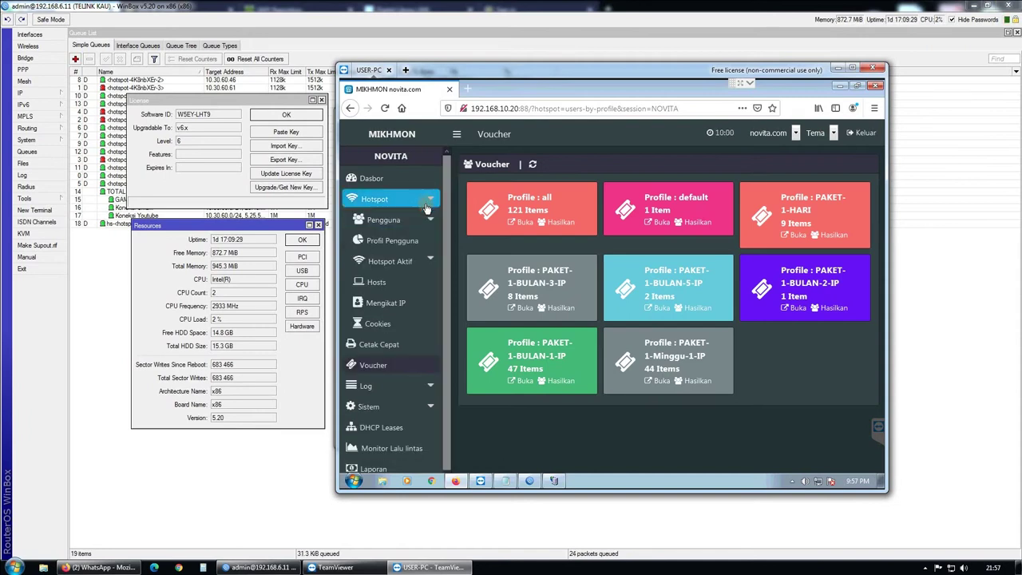
click(427, 221)
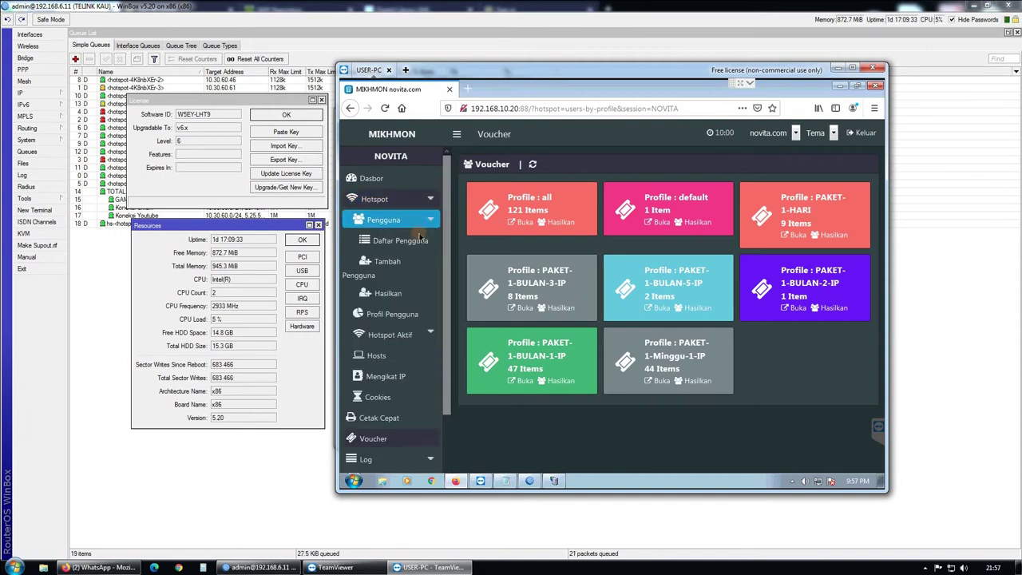
click(415, 244)
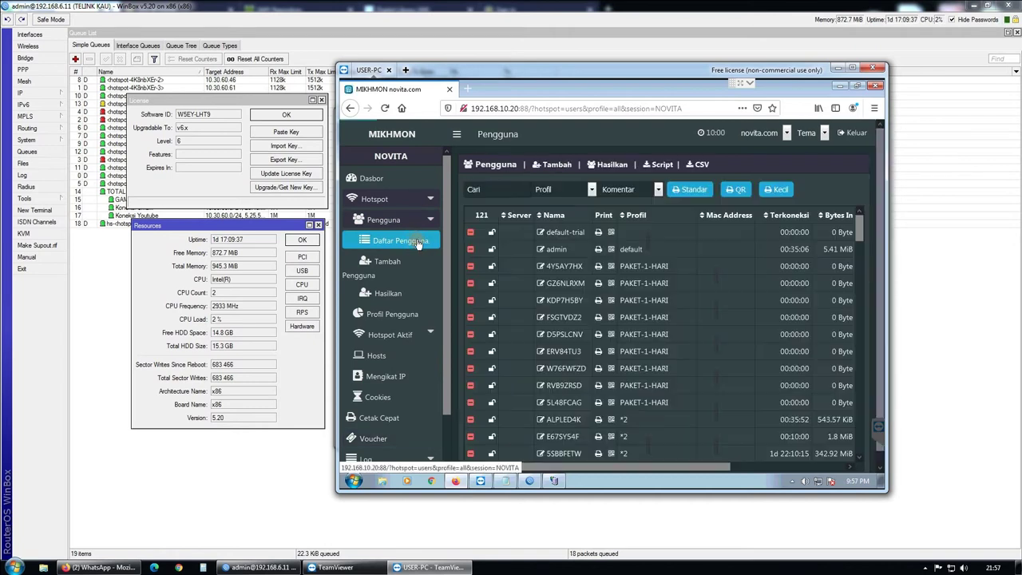
Show the user profile list and open PAKET-1-BULAN-1-IP for editing.
click(408, 315)
click(408, 336)
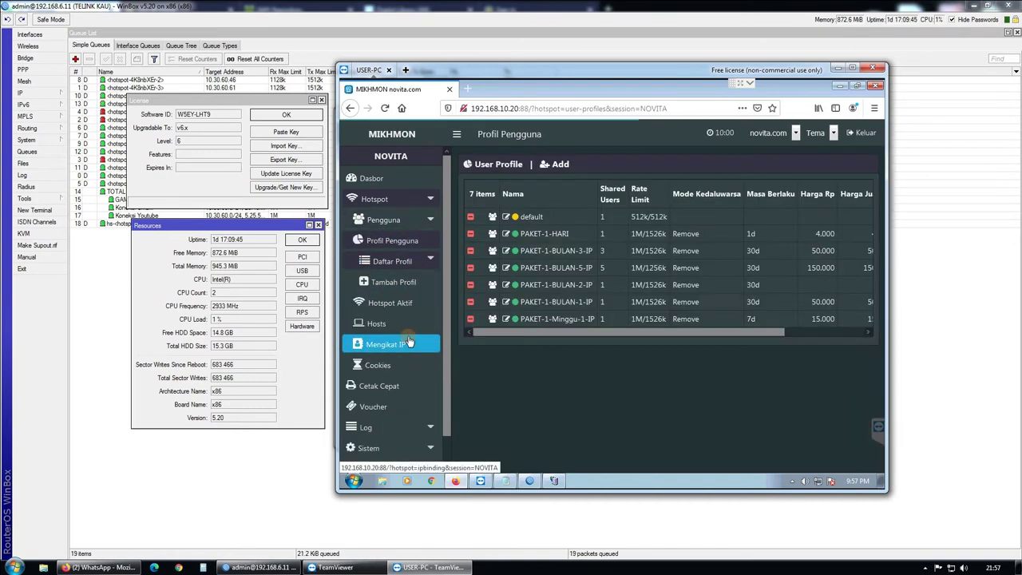
click(557, 302)
Erase the Harga Rp price and the 50000 Harga Jual Rp price of PAKET-1-BULAN-1-IP.
key(Tab)
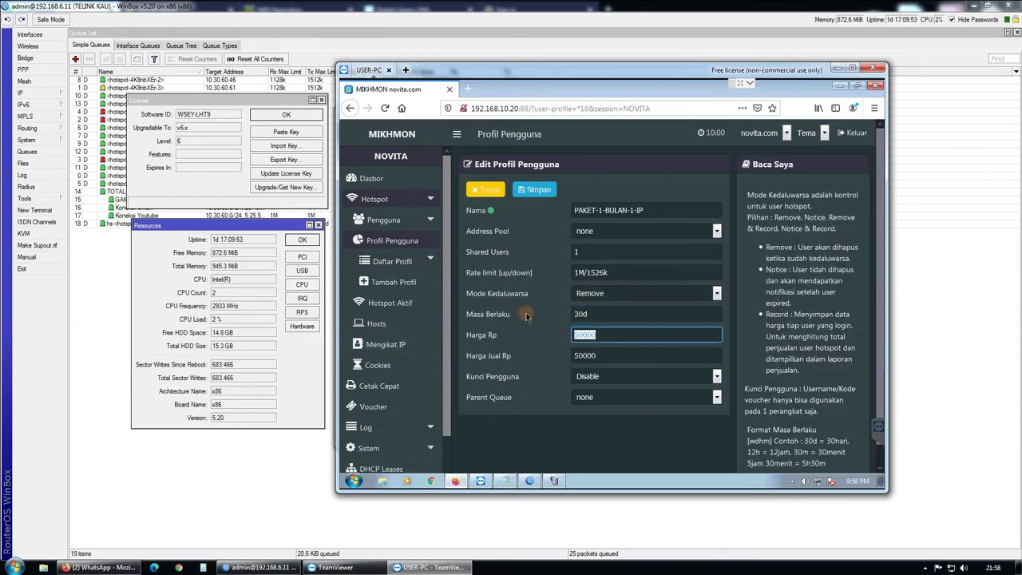
key(BackSpace)
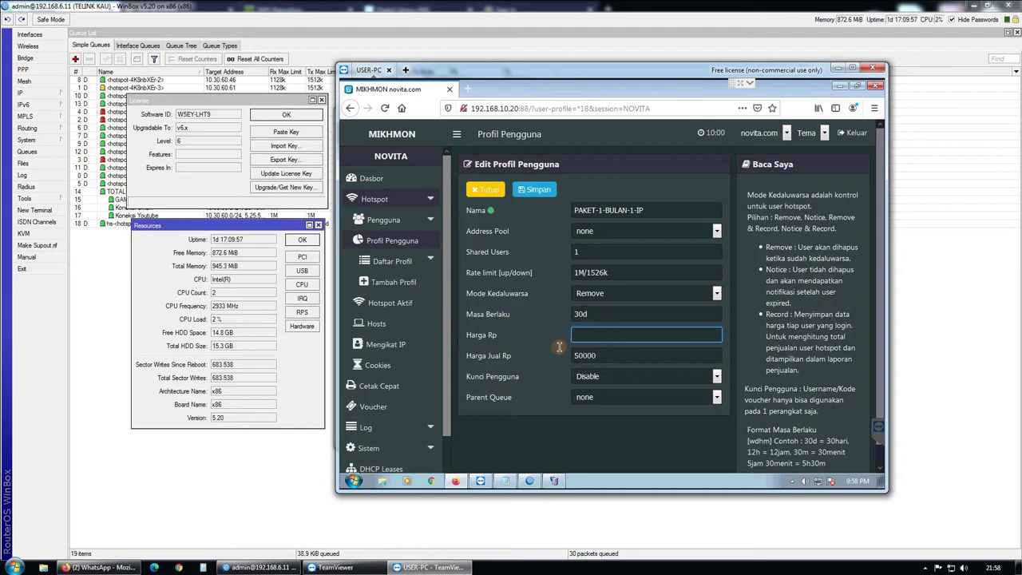
key(Tab)
key(Return)
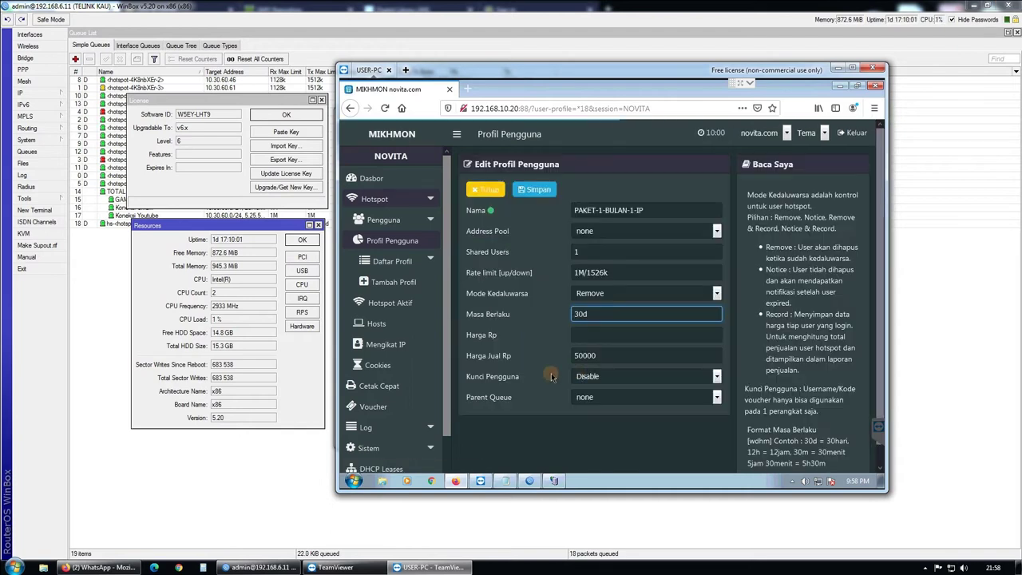
double_click(587, 356)
key(BackSpace)
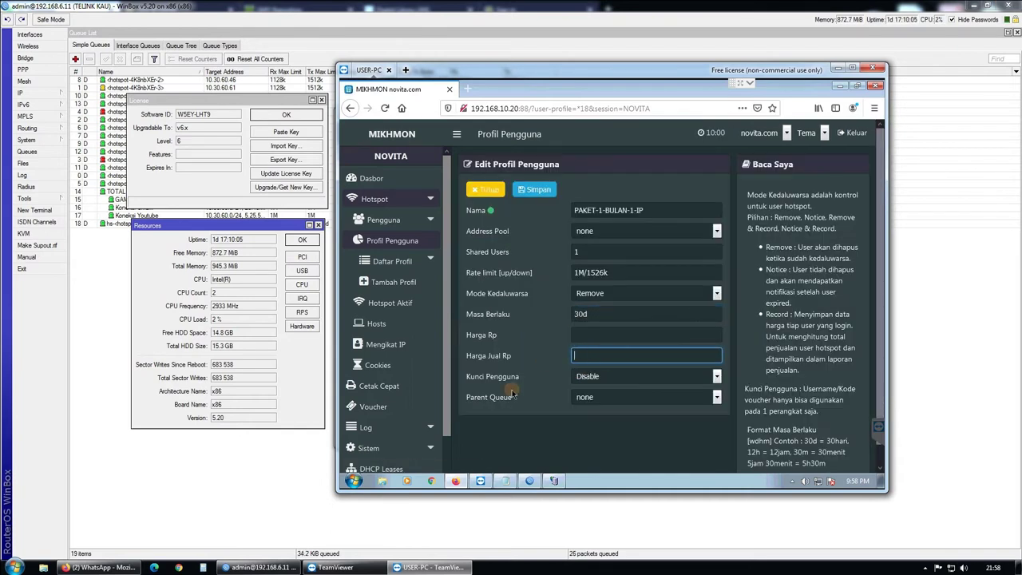
Add the lines 'INI SUDAH' and 'HAPUS SAJA HARGANYA' to the Notepad notes.
click(506, 481)
text(INI SUDAH)
key(Return)
text(HAPUS SAJA HARGANYA)
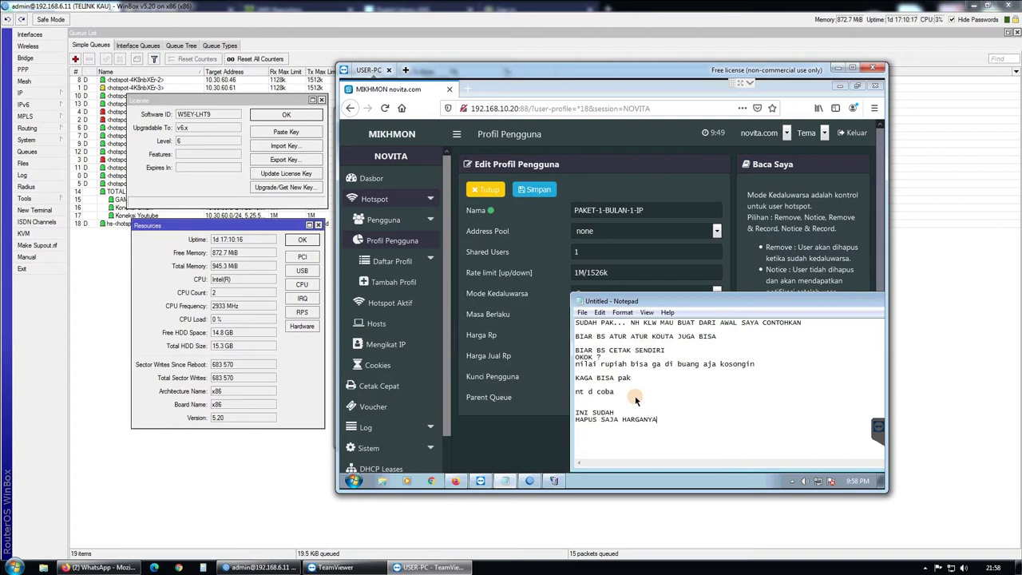
Add 'UNTUK I IP', 'JD FOLDER 1 IP 1 BULAN DAFTAR HARGA KOSONG' and a separate-profile-for-relatives suggestion.
key(Return)
text(UNTUK I IP)
key(Return)
key(Return)
text(JD FOLDER 1 IP 1 BULAN DAFTAR HARGA KOSONG)
key(Return)
text(KLW MAU DIBEDAAIN, MANA SAUDARA ATAU B)
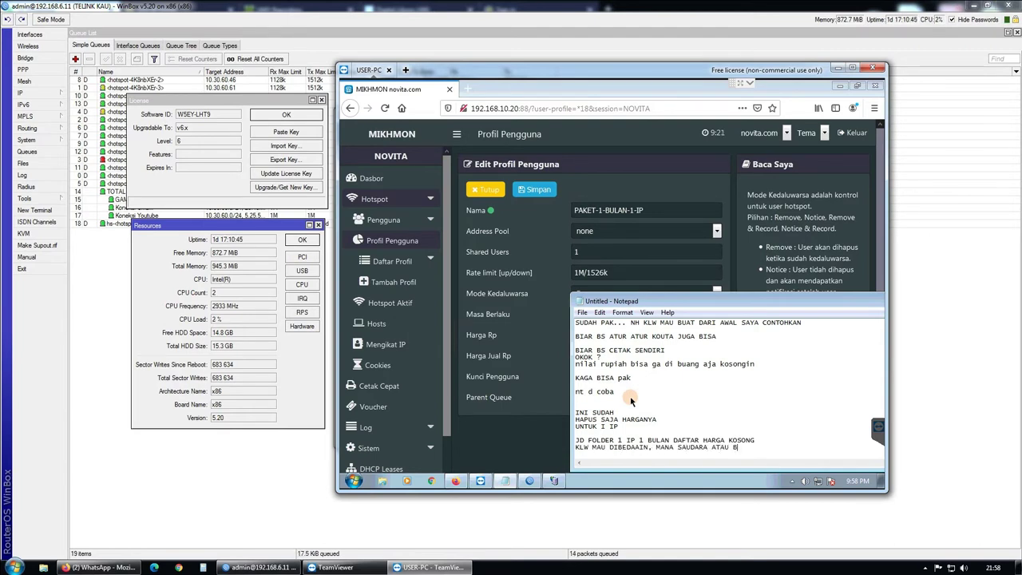
text(UKAN BUATPROFILE 1 IP 1)
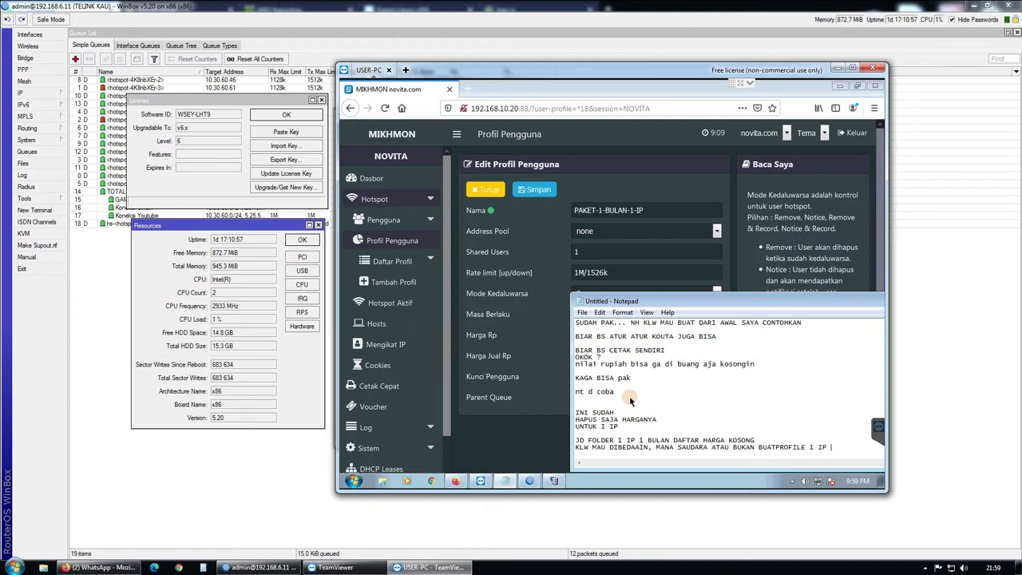
Replace 'PAKET-1' with 'IP KELUARGA' in the profile name and save it.
click(669, 271)
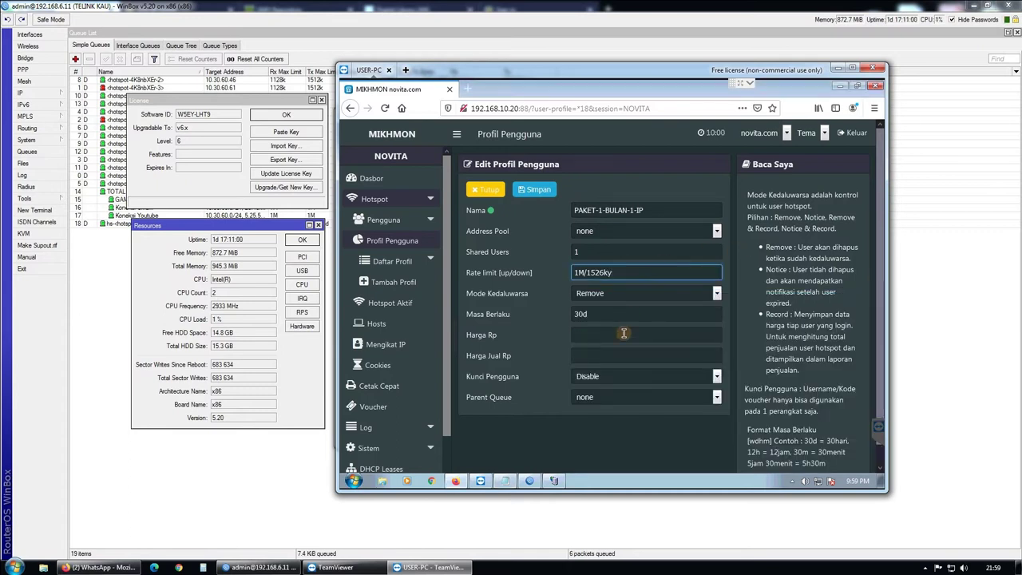
click(534, 194)
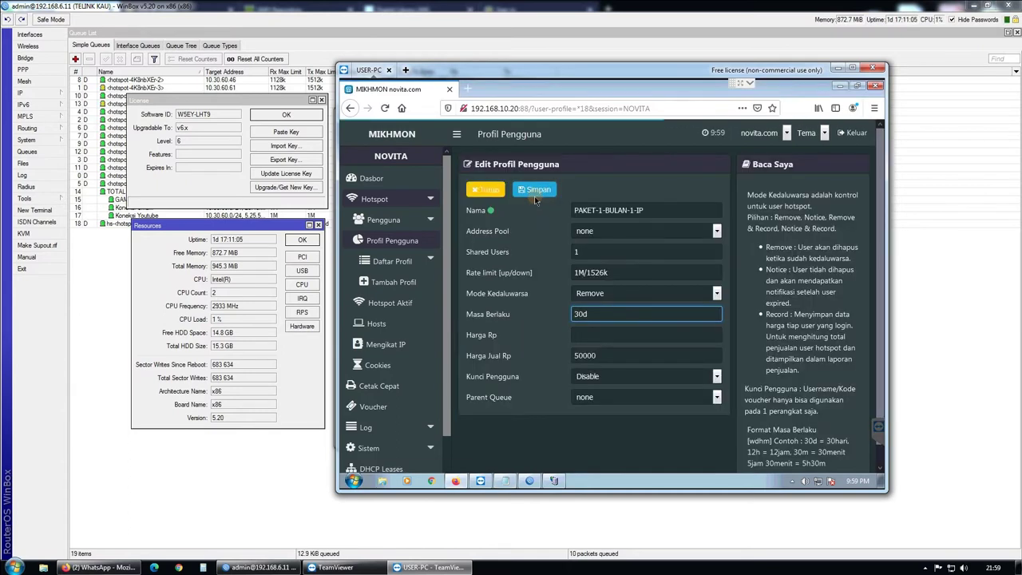
click(652, 211)
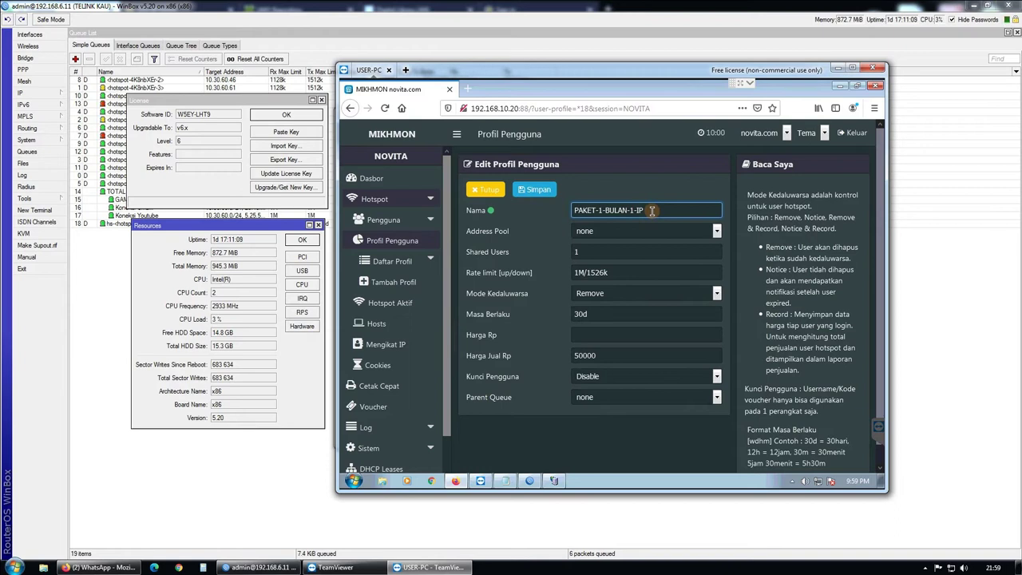
drag(605, 210, 544, 214)
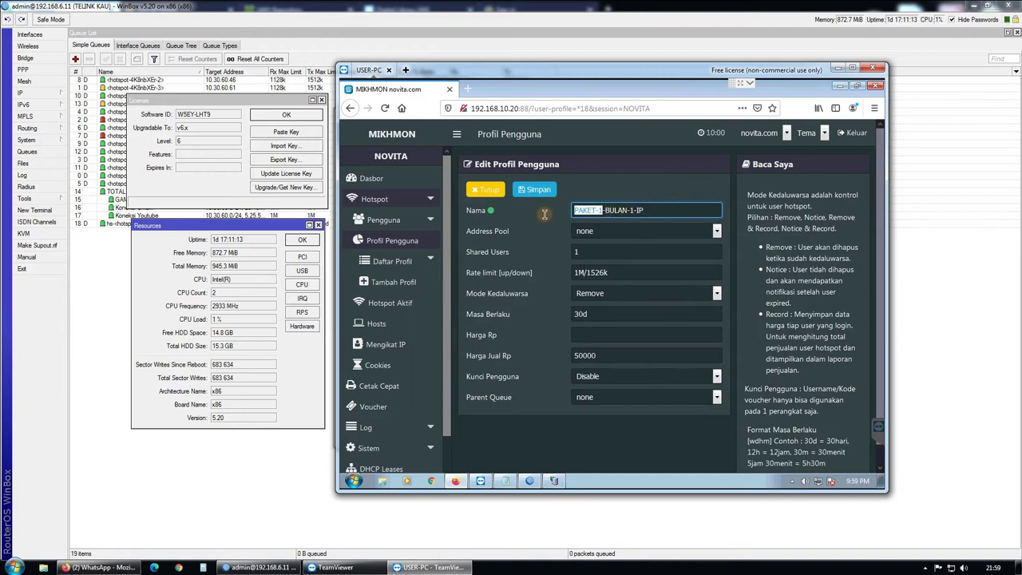
key(BackSpace)
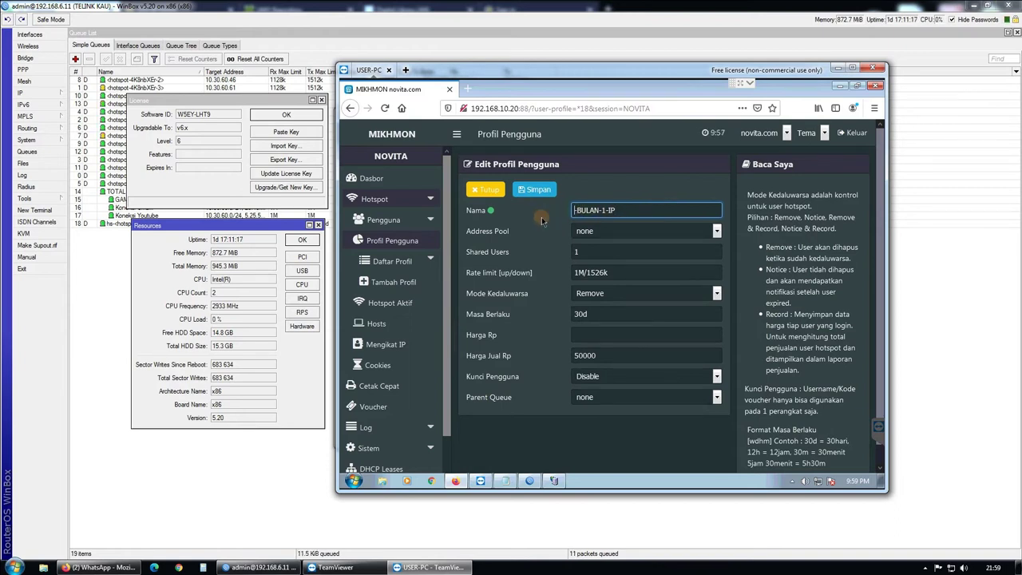
text(IP KELUARGA)
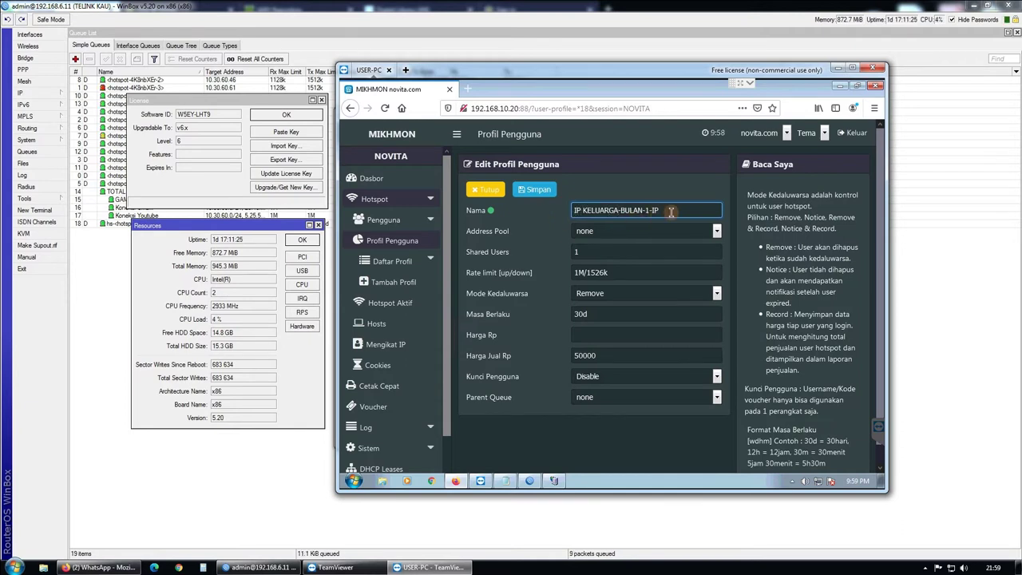
click(538, 191)
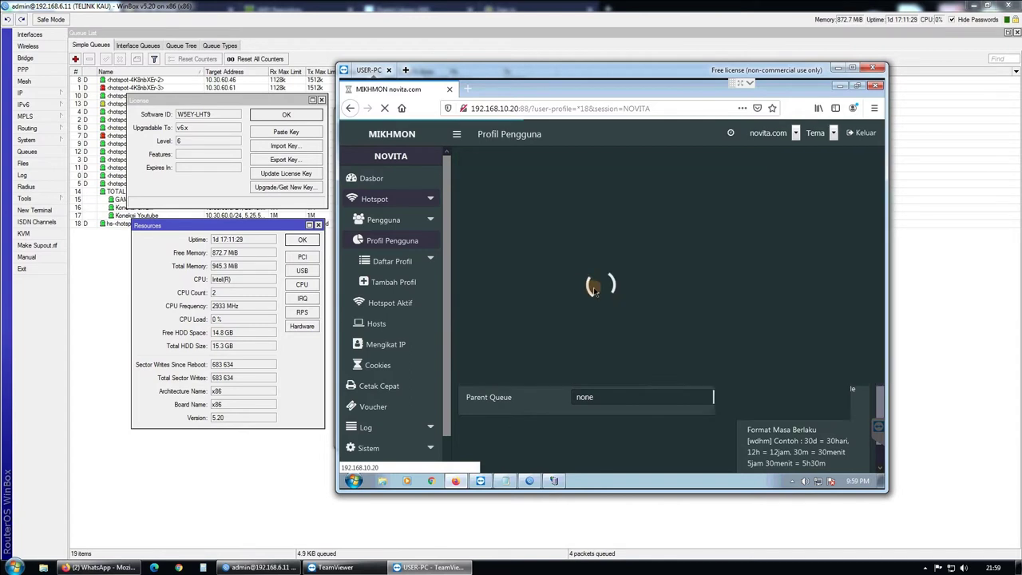
Enter 100000 as the selling price, save, and reopen IP-KELUARGA-BULAN-1-IP from the list.
double_click(603, 355)
text(100000)
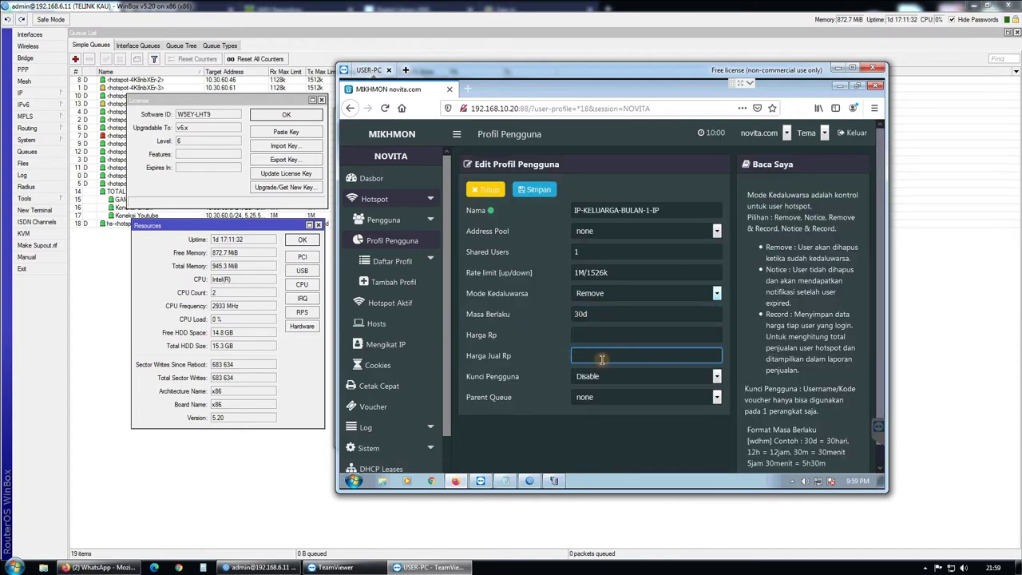
click(537, 191)
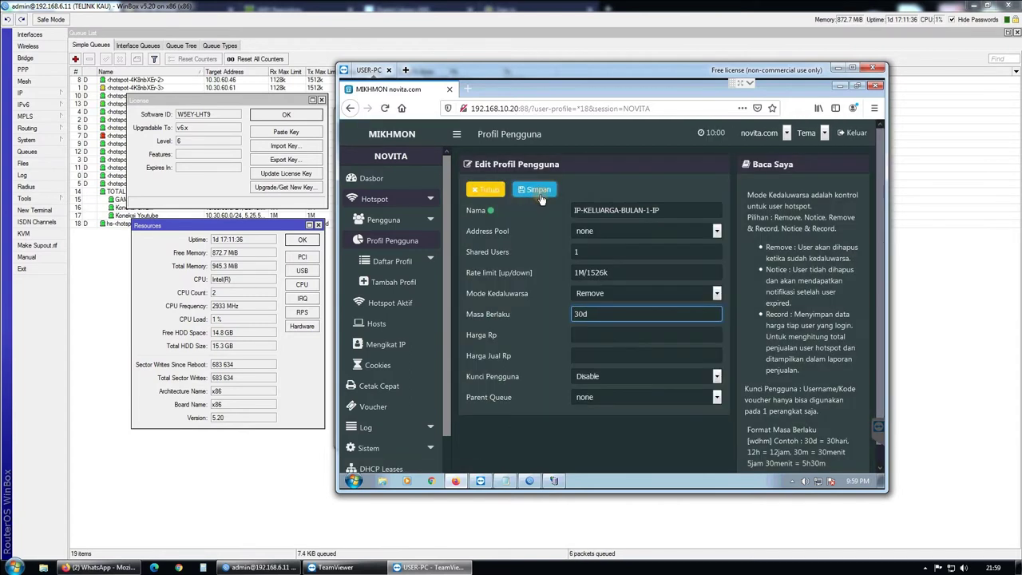
click(486, 190)
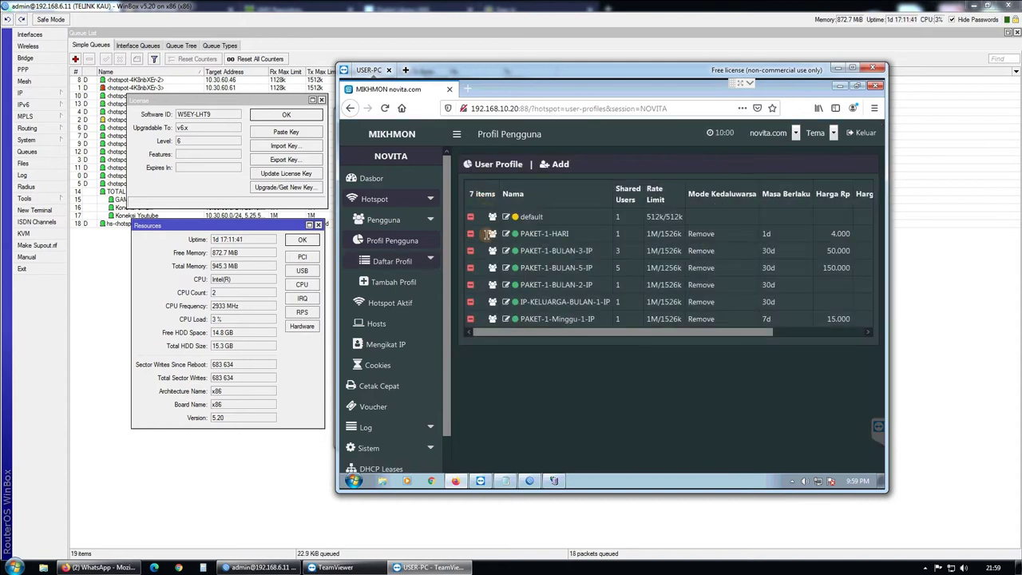
right_click(556, 308)
click(508, 303)
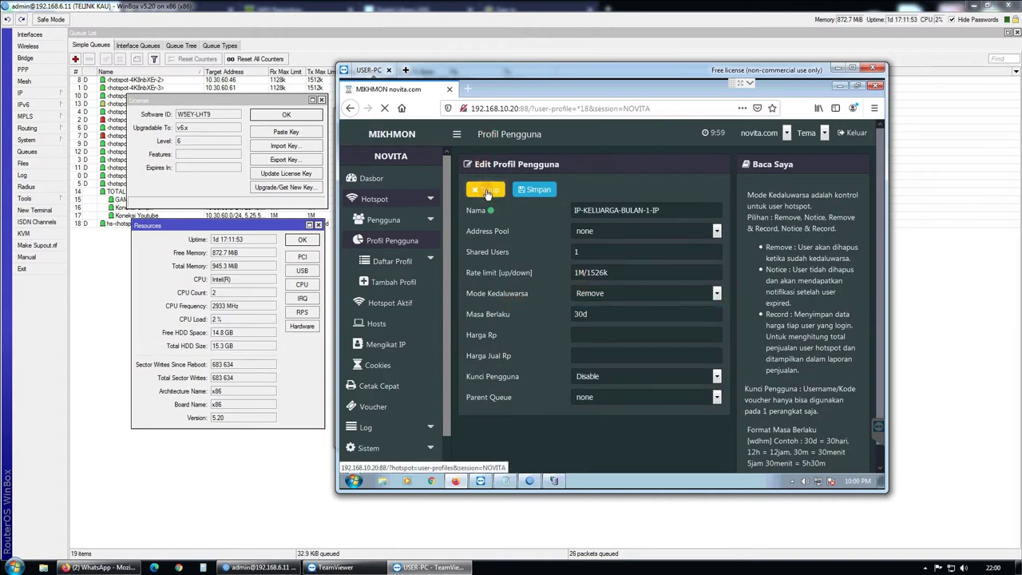
In WinBox hotspot user profiles, open IP-KELUARGA-BULAN-1-IP and make a copy of it.
click(486, 192)
key(alt+Tab)
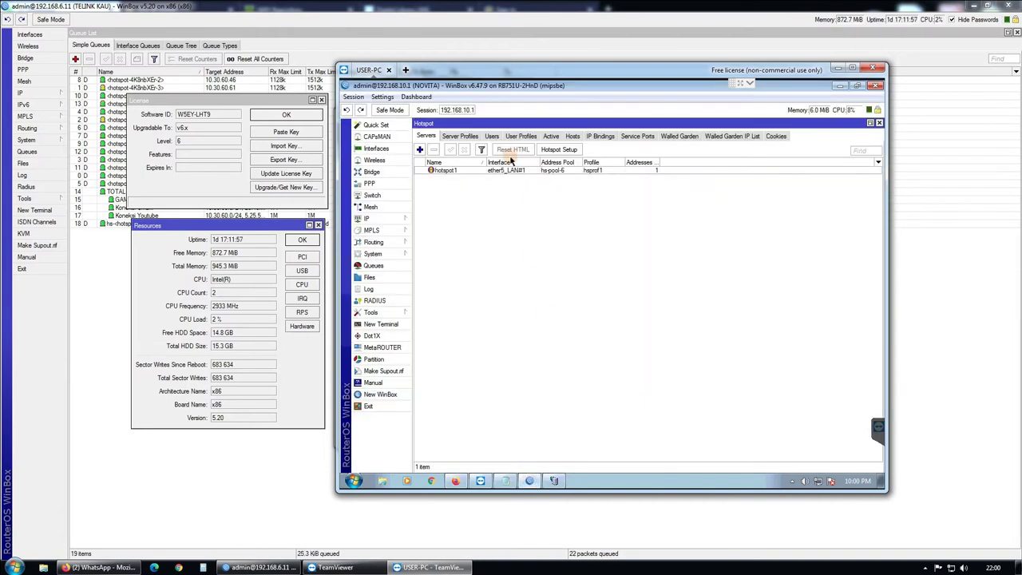
click(492, 136)
click(515, 136)
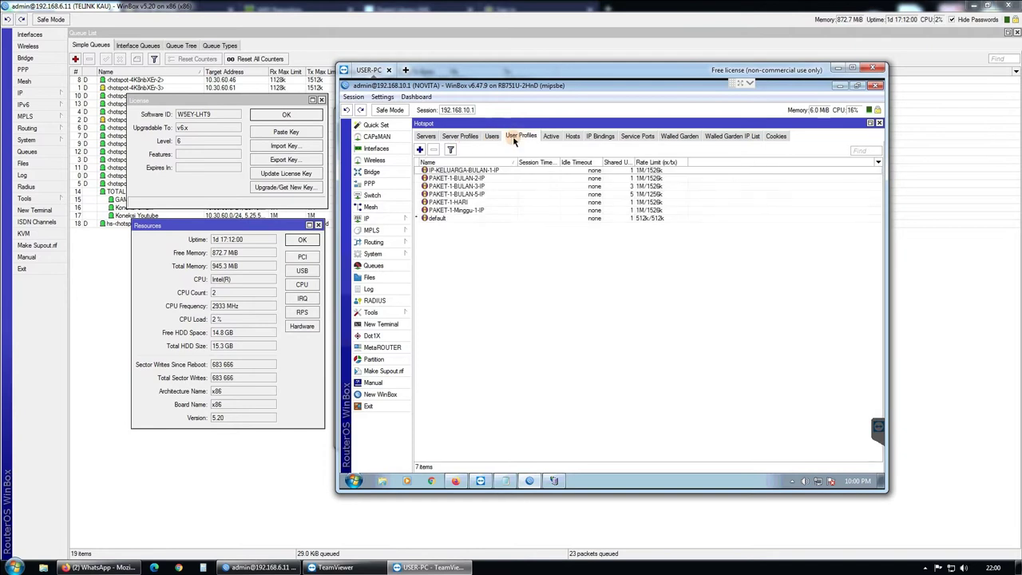
click(470, 173)
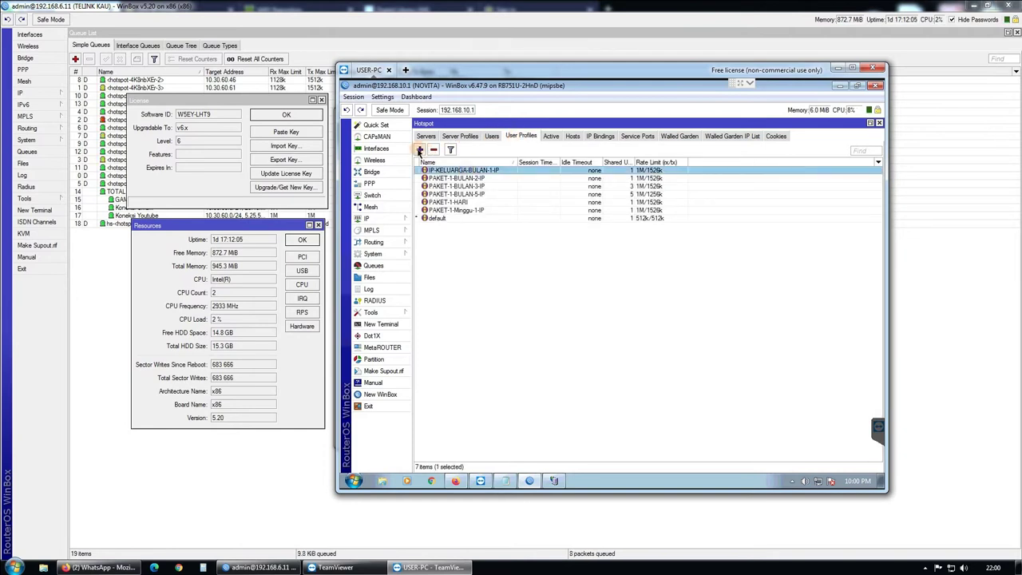
double_click(452, 173)
click(692, 226)
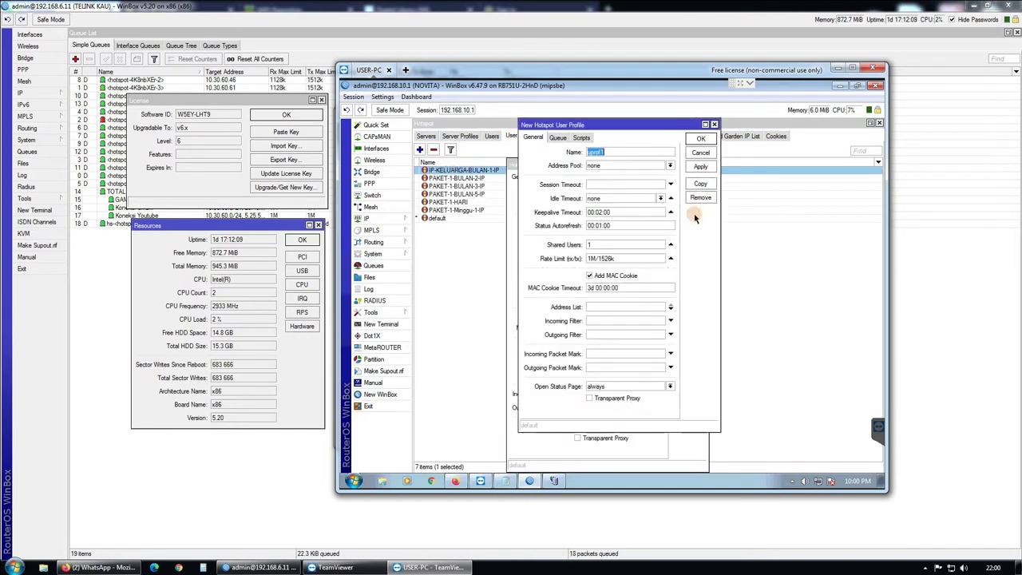
drag(624, 128, 776, 170)
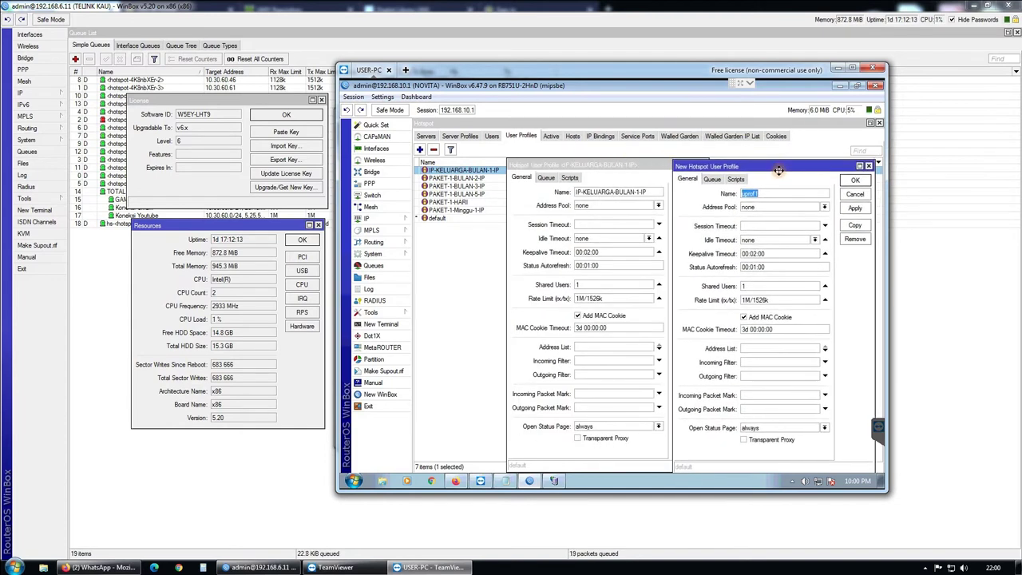
Set the original's upload rate to 1128k and name the copy PAKET 1 BULAN 1 IP.
double_click(579, 298)
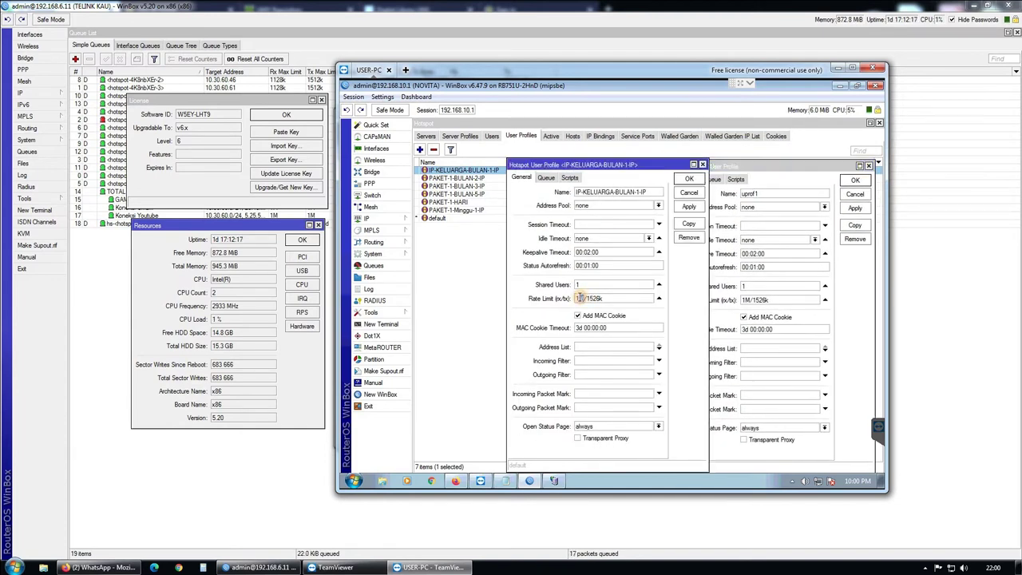
text(1128k)
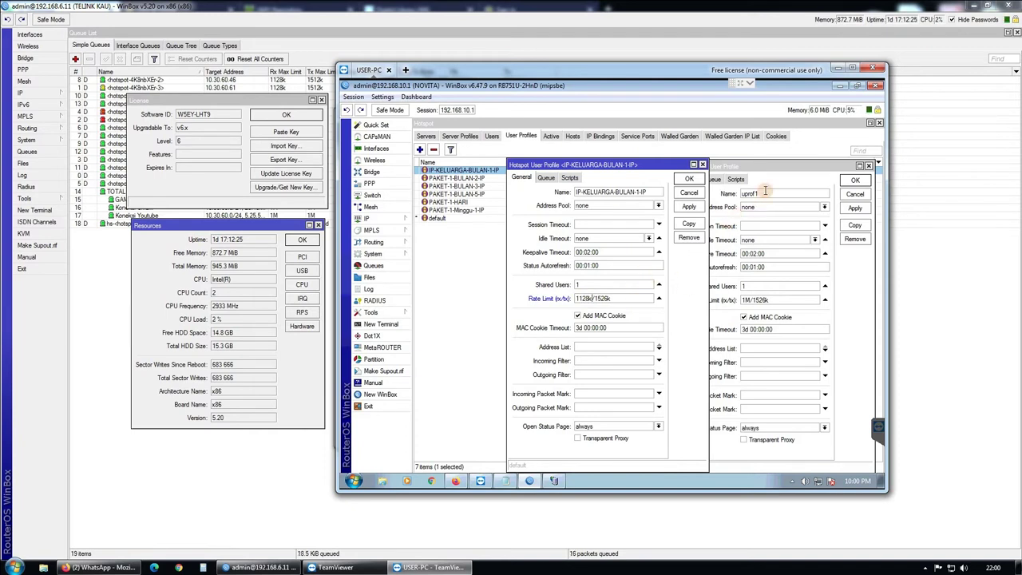
click(733, 199)
key(BackSpace)
key(BackSpace)
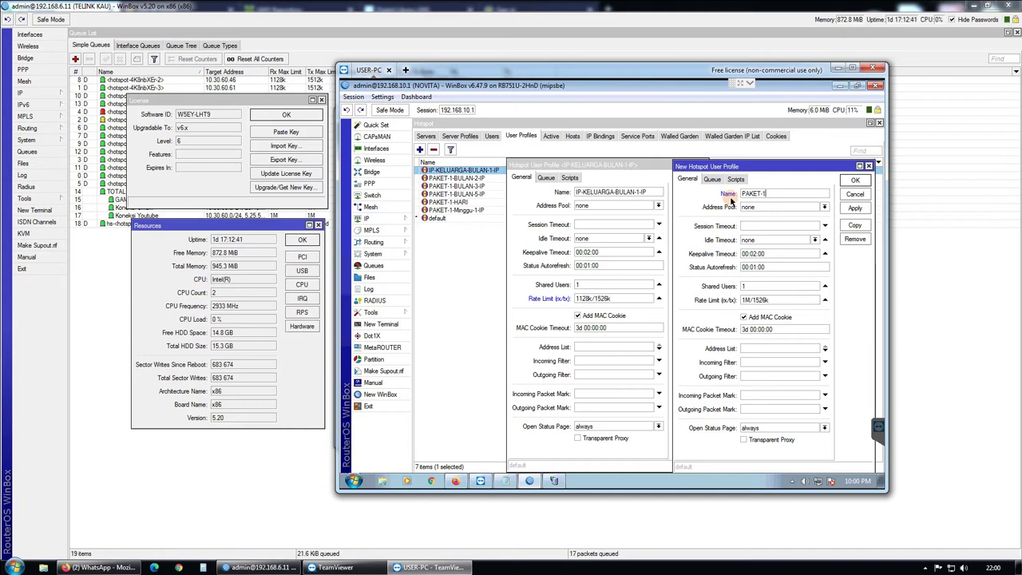
text(PAKET-1-BULAN 1)
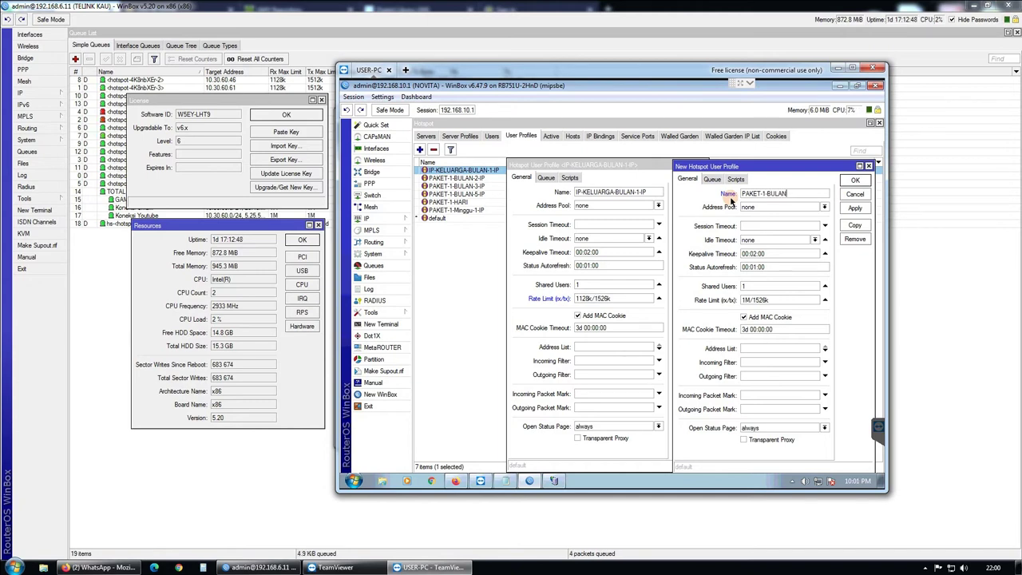
key(BackSpace)
key(BackSpace)
key(BackSpace)
key(BackSpace)
key(BackSpace)
key(BackSpace)
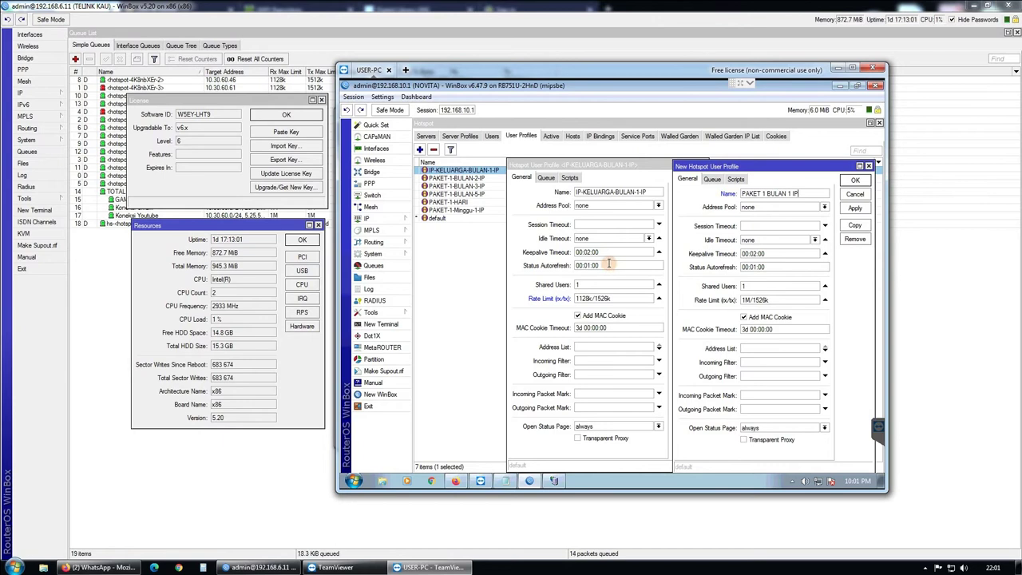
Turn off Add MAC Cookie on IP-KELUARGA-BULAN-1-IP and save both profiles.
click(547, 177)
click(713, 179)
click(735, 179)
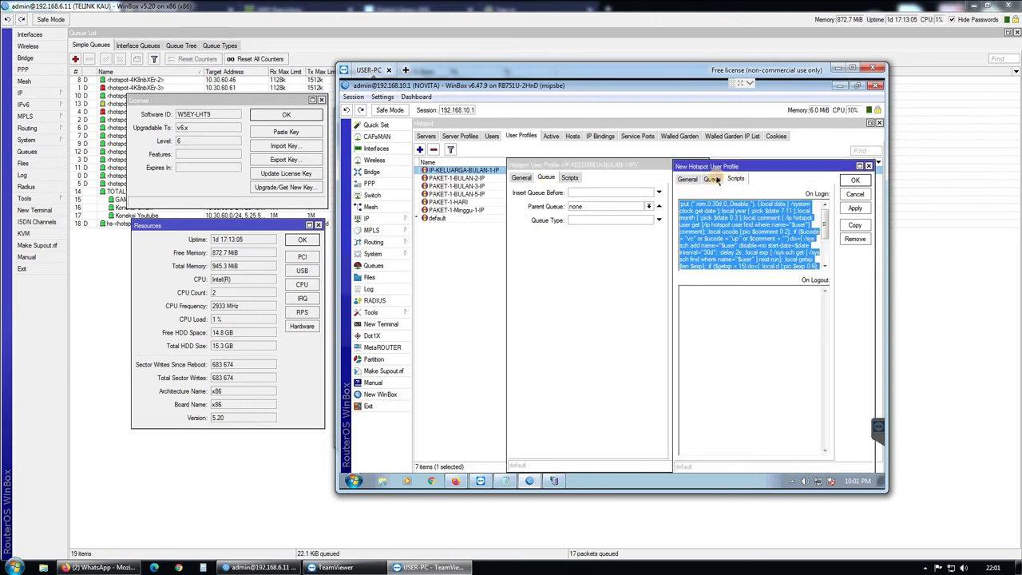
click(688, 179)
click(520, 177)
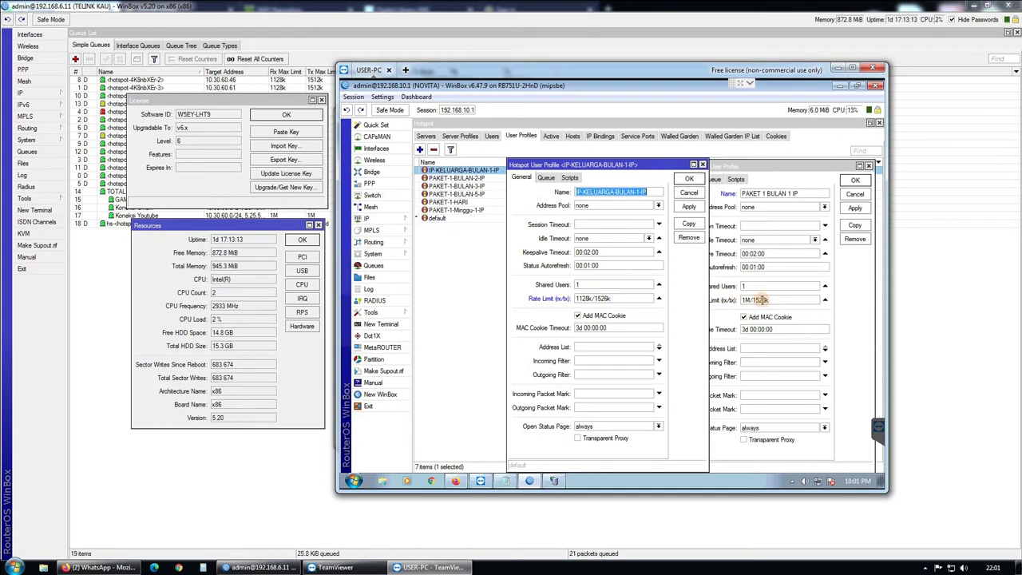
click(758, 300)
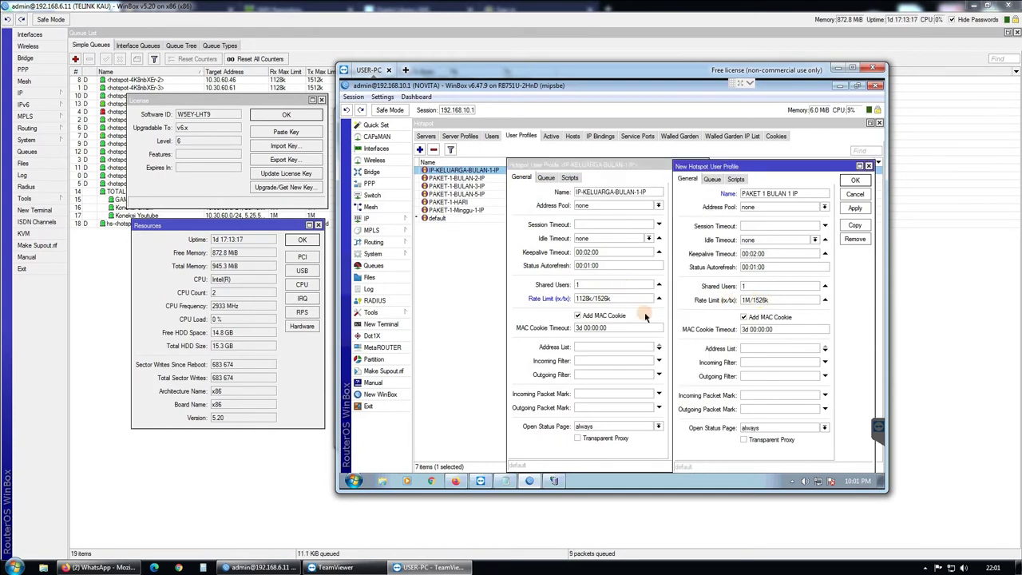
click(609, 316)
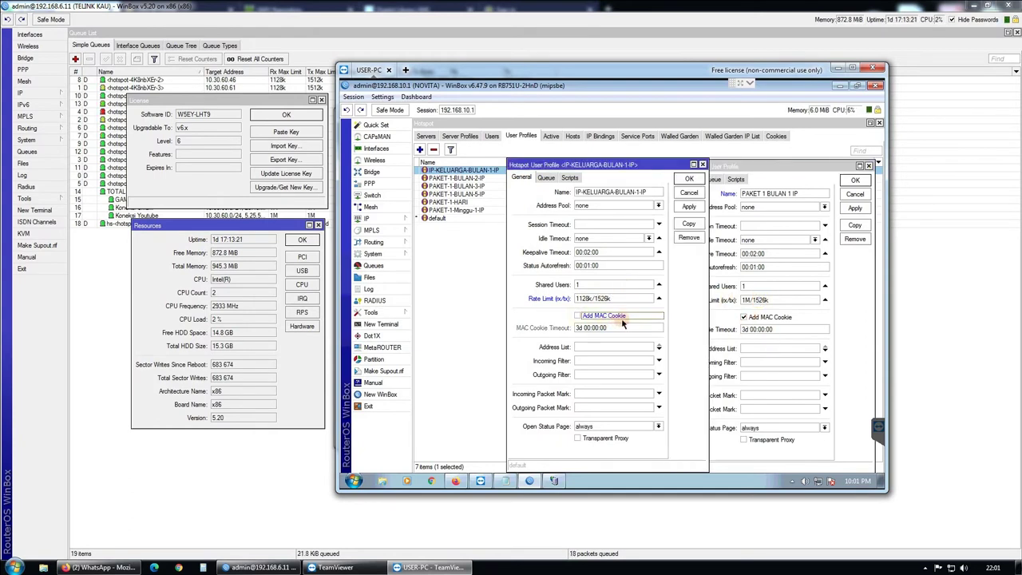
click(690, 178)
click(854, 181)
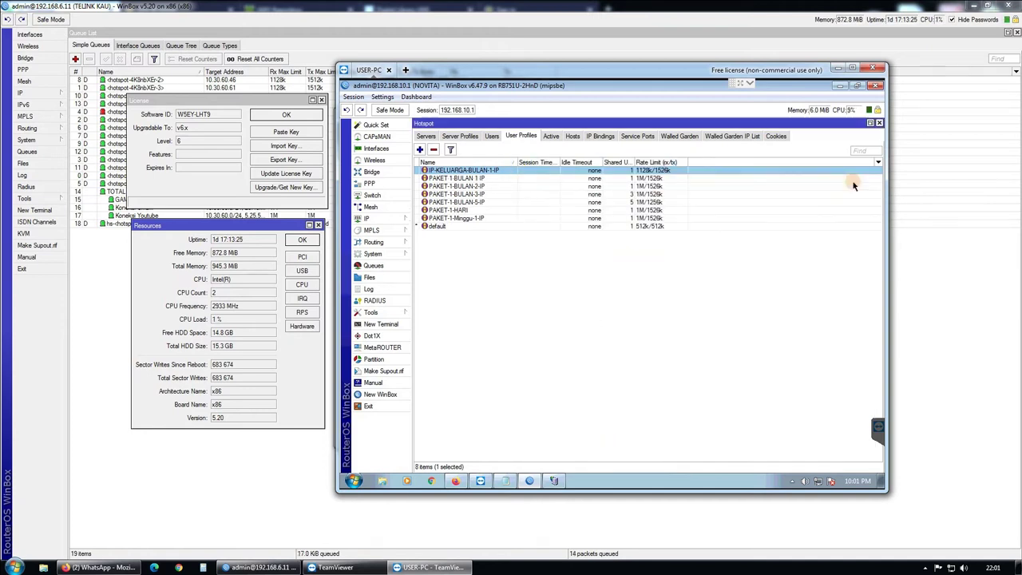
Rename PAKET-1-BULAN-2-IP to PAKET 1 BULAN 2 IP in WinBox.
double_click(496, 185)
key(Escape)
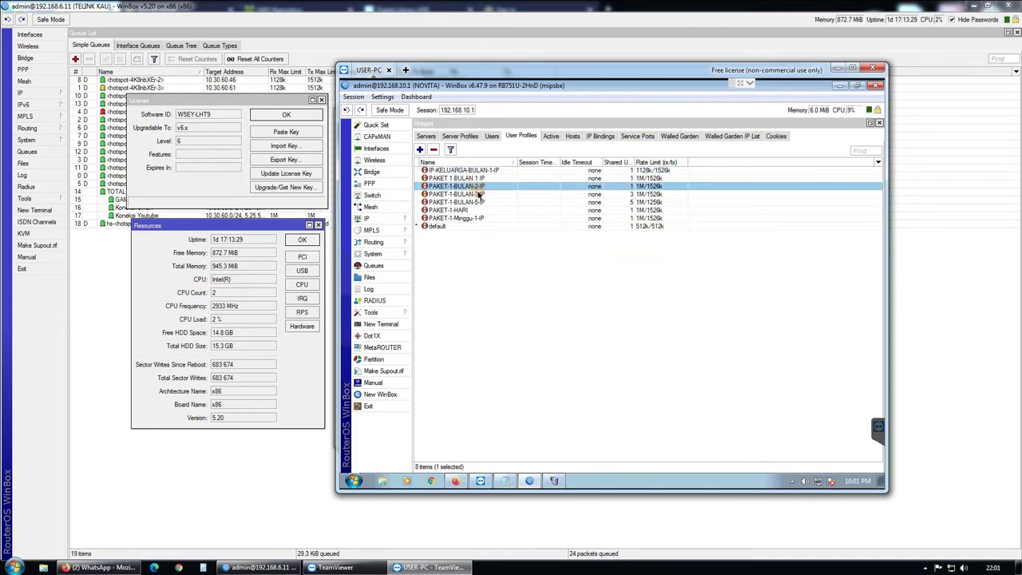
double_click(479, 186)
click(764, 192)
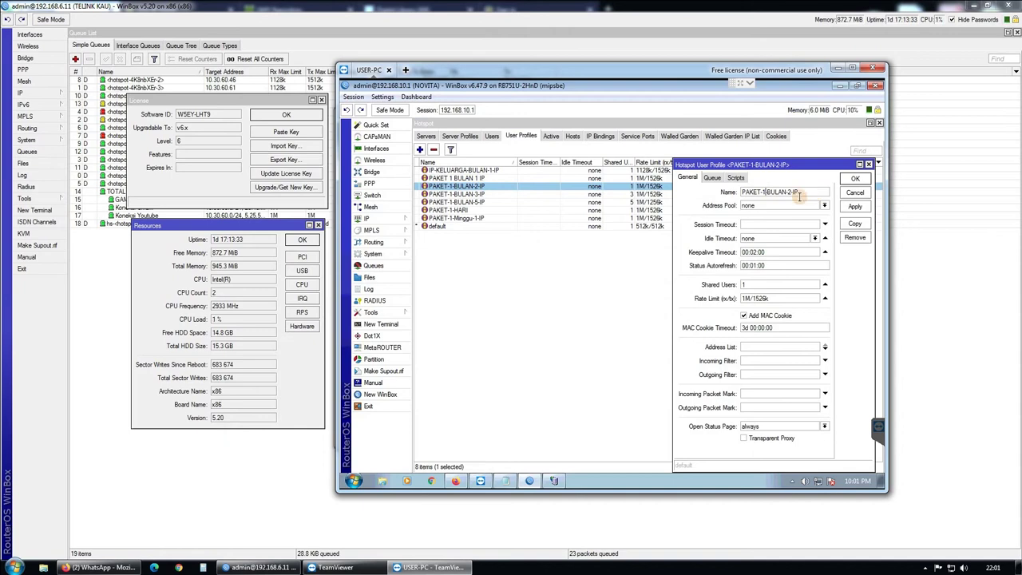
key(BackSpace)
key(BackSpace)
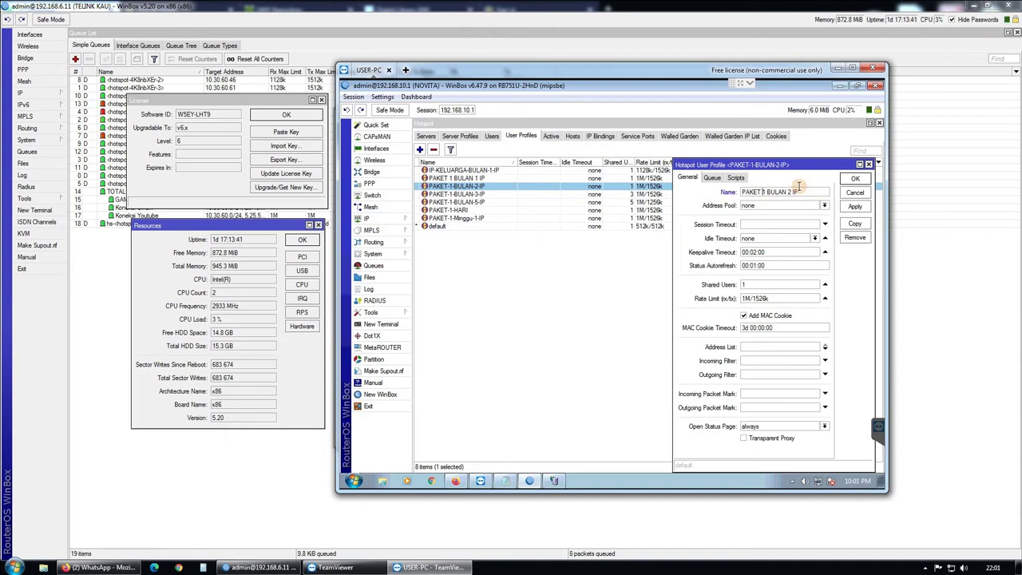
click(855, 178)
Rename the 3- and 5-month profiles to PAKET 1 BULAN 3 IP and 5 IP, then reload Mikhmon's list.
double_click(477, 195)
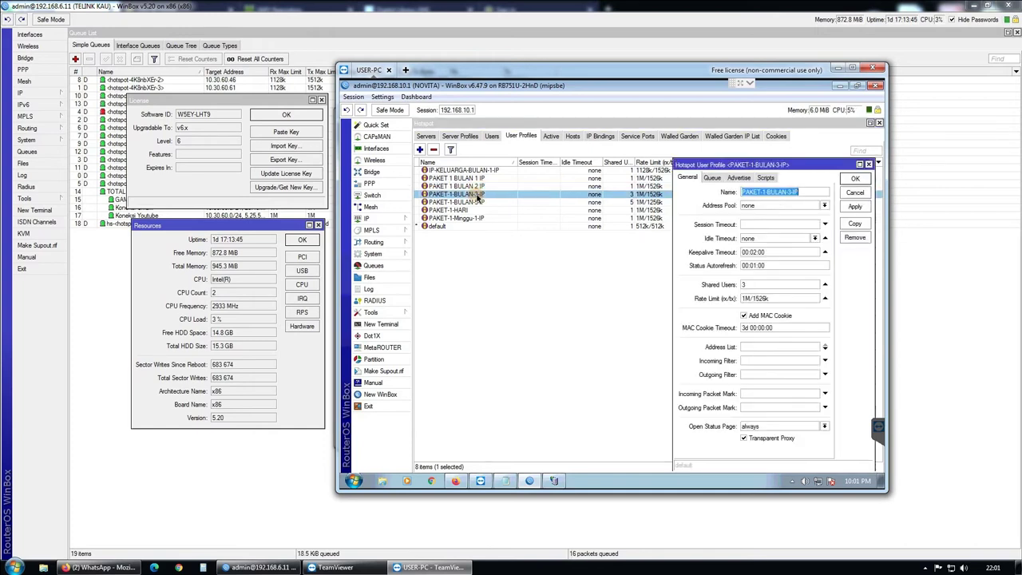
click(792, 193)
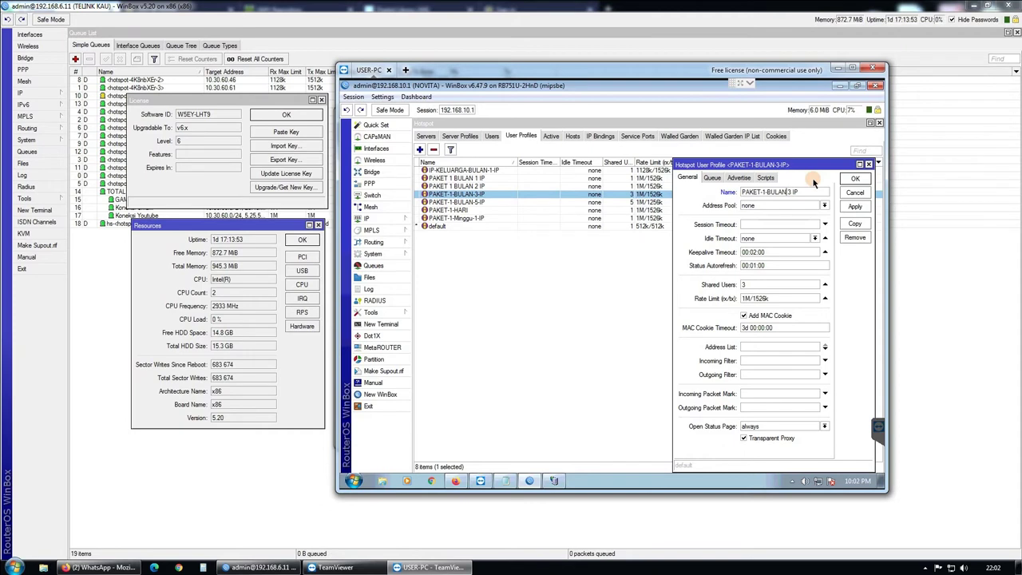
click(854, 178)
double_click(473, 202)
click(793, 192)
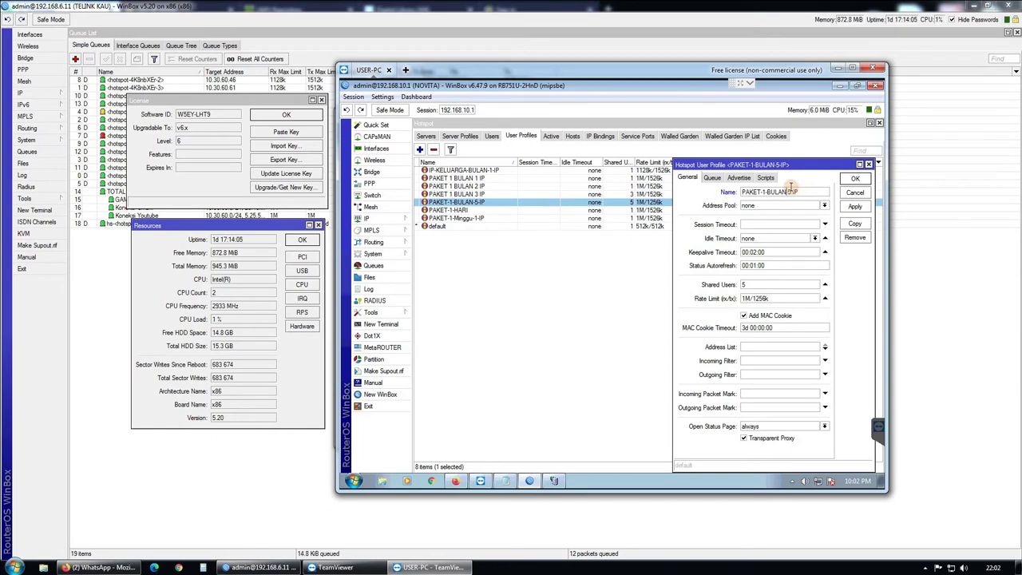
key(BackSpace)
click(855, 178)
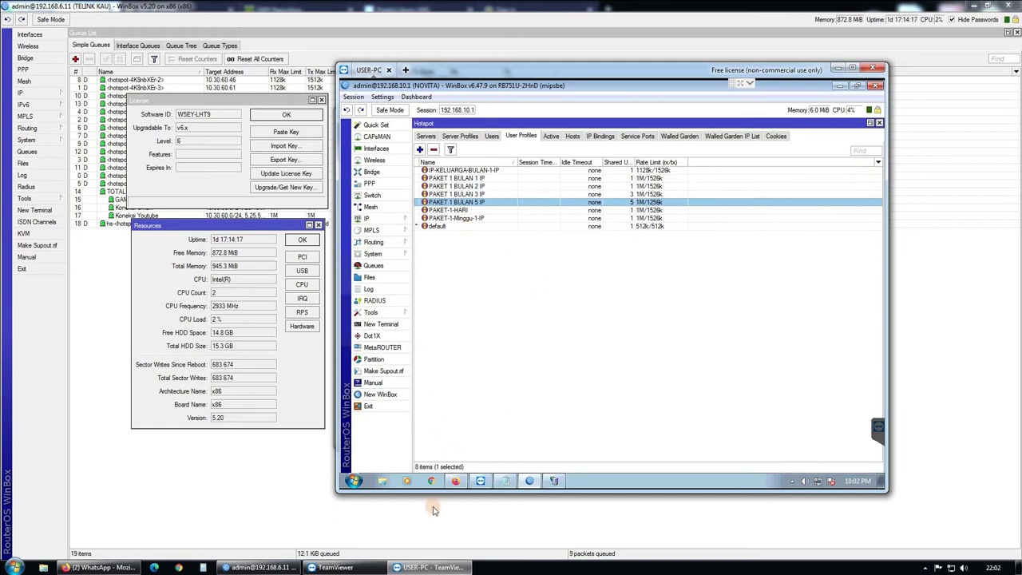
click(455, 480)
click(384, 109)
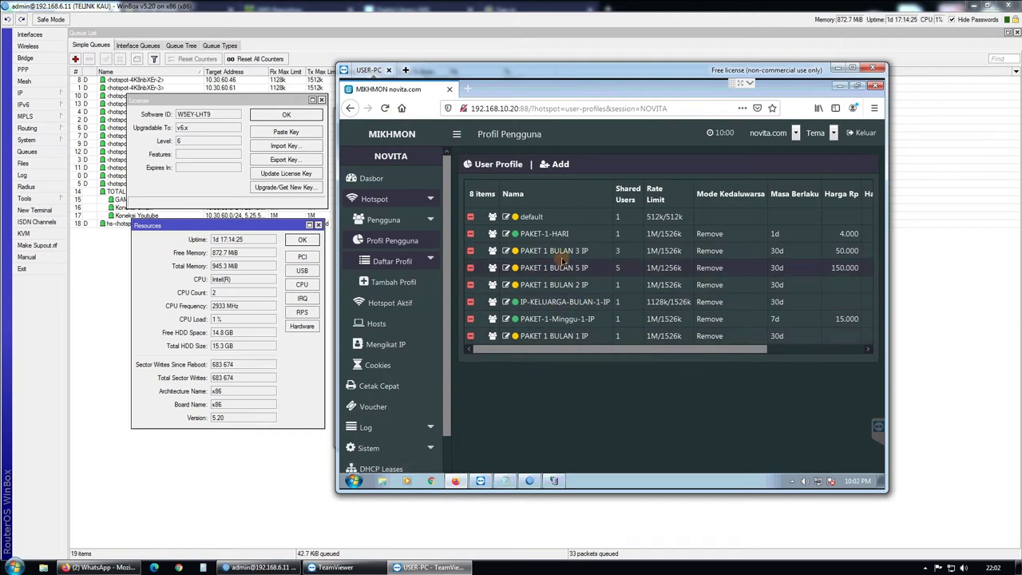
click(506, 479)
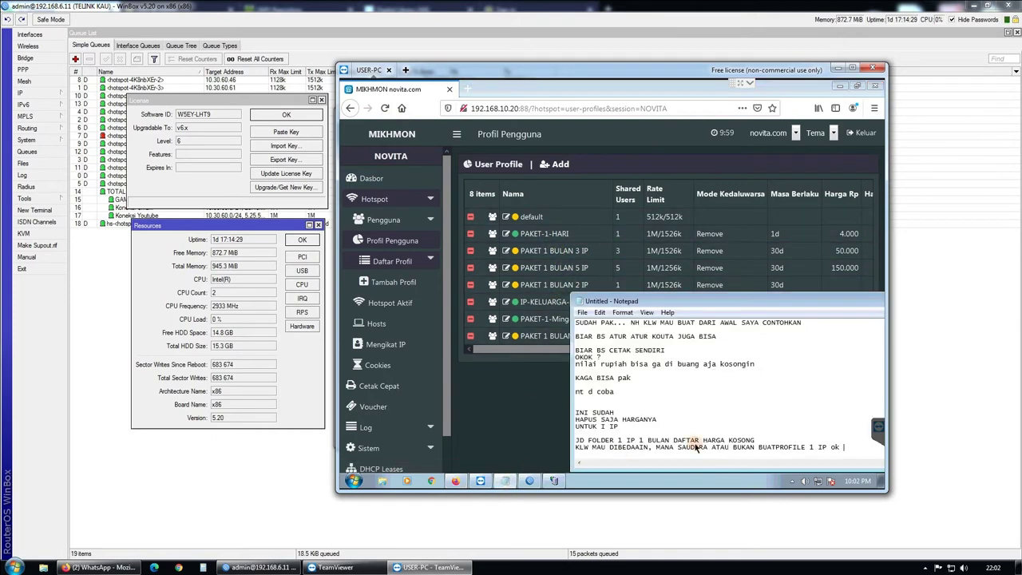
key(ctrl+a)
key(Delete)
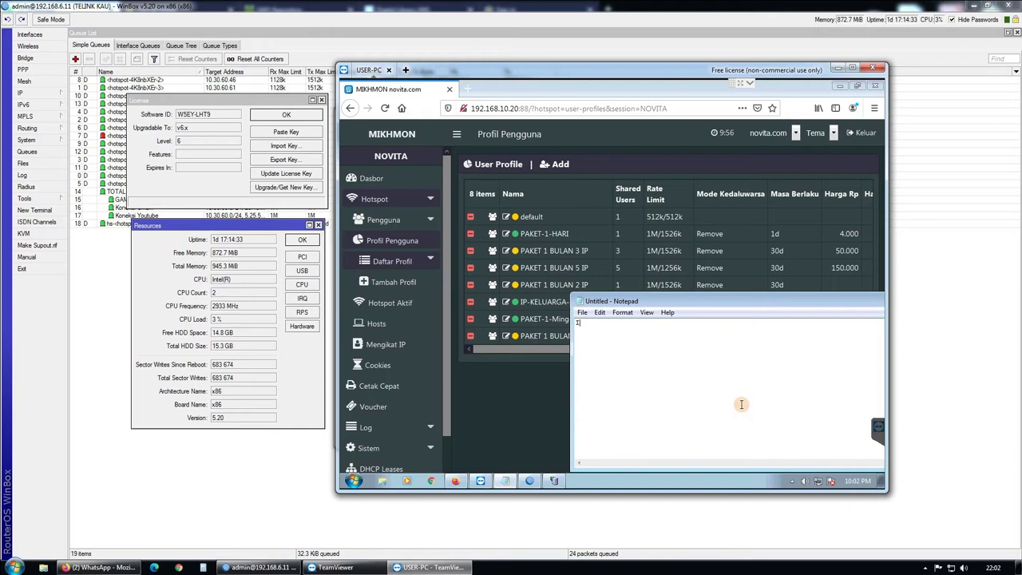
text(IP KELUARGA DI GEDEEIN)
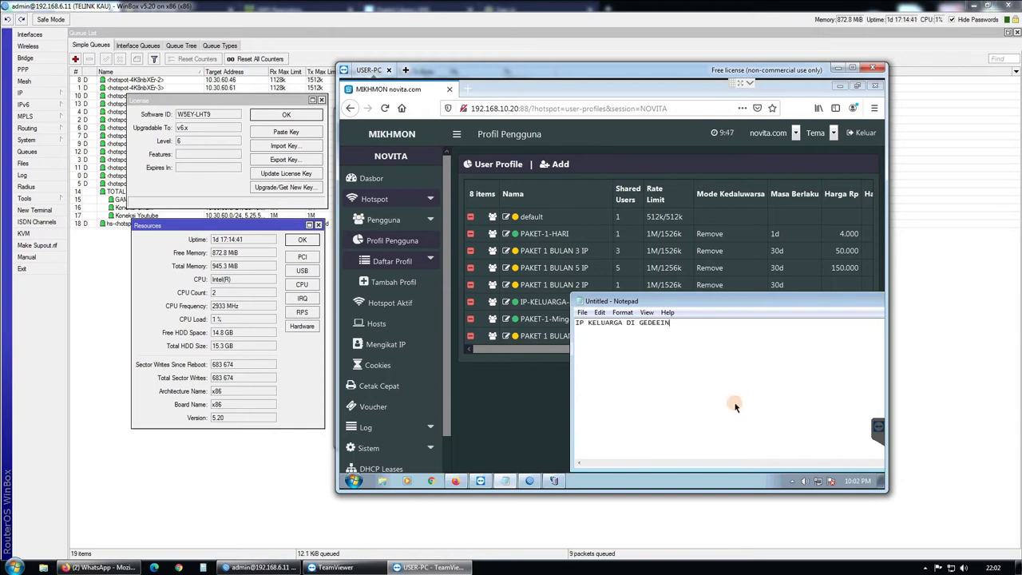
text(ORANG LAIN SAMA KAYA AWAL)
click(538, 371)
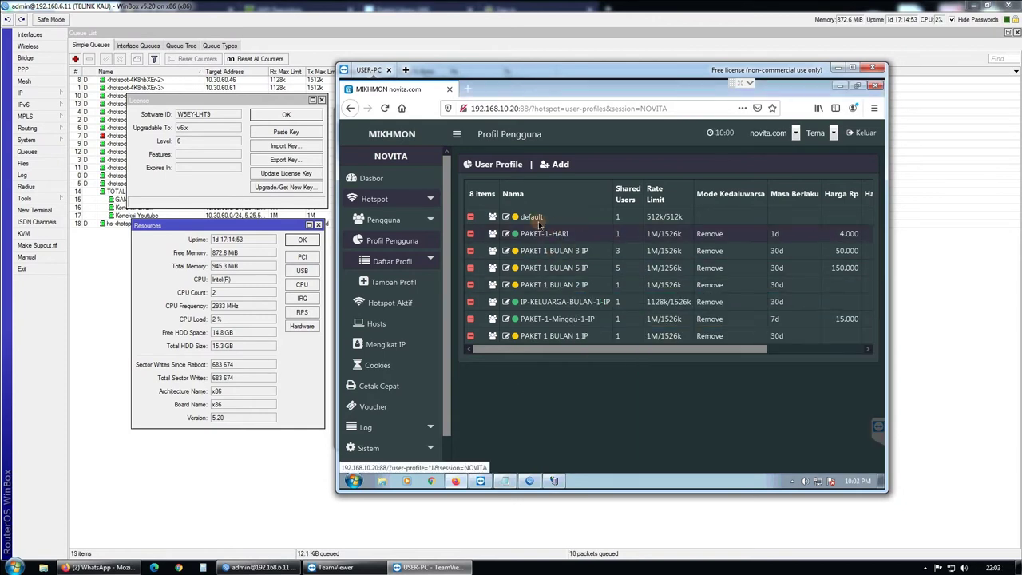
Enable Kunci Pengguna on PAKET 1 BULAN 1 IP and save it.
click(554, 336)
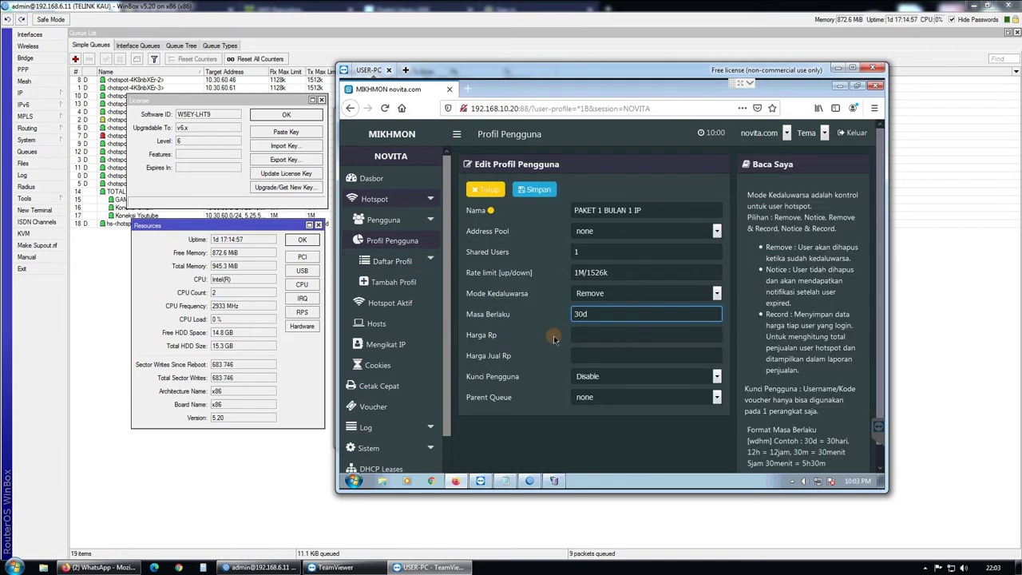
click(593, 335)
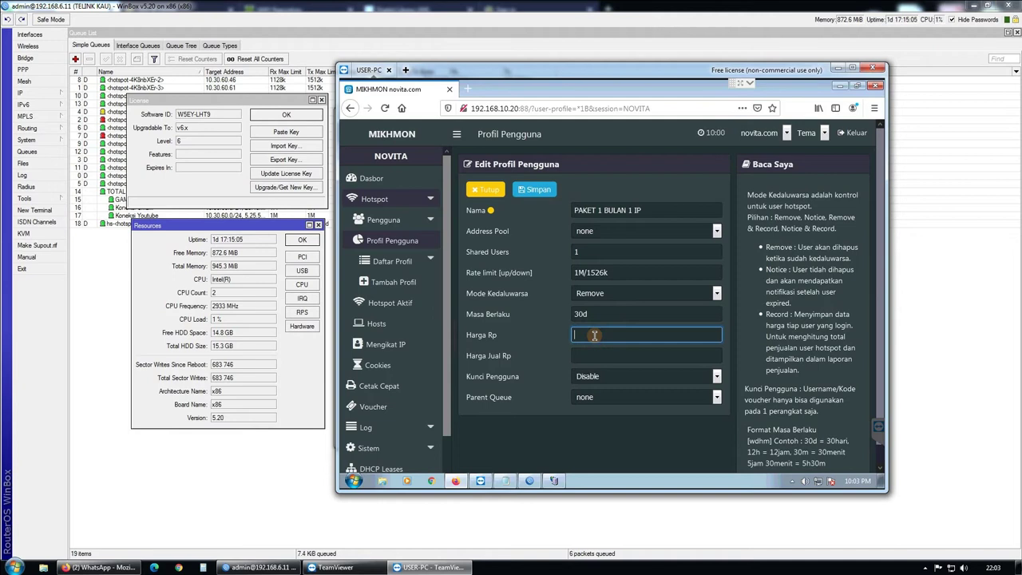
click(593, 357)
click(717, 377)
click(599, 388)
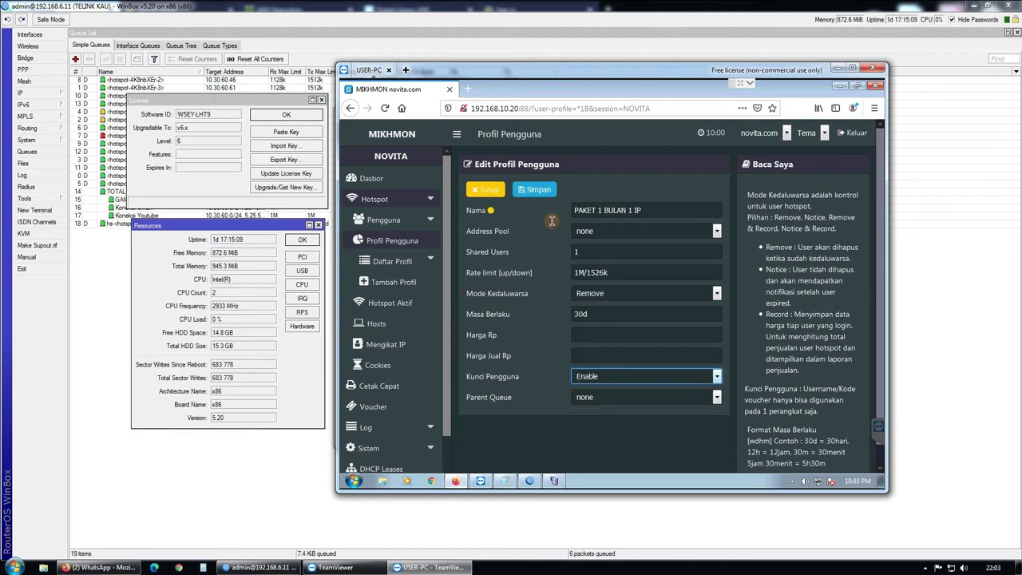
click(534, 189)
click(489, 192)
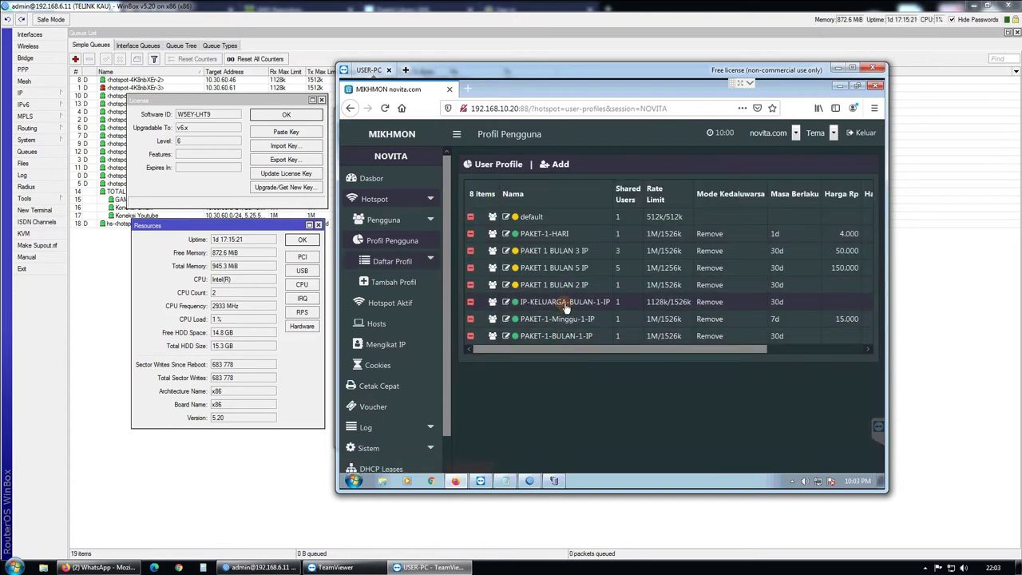
Enable user lock on PAKET 1 BULAN 2 IP, then resave PAKET 1 BULAN 5 IP.
click(551, 285)
click(641, 376)
click(623, 395)
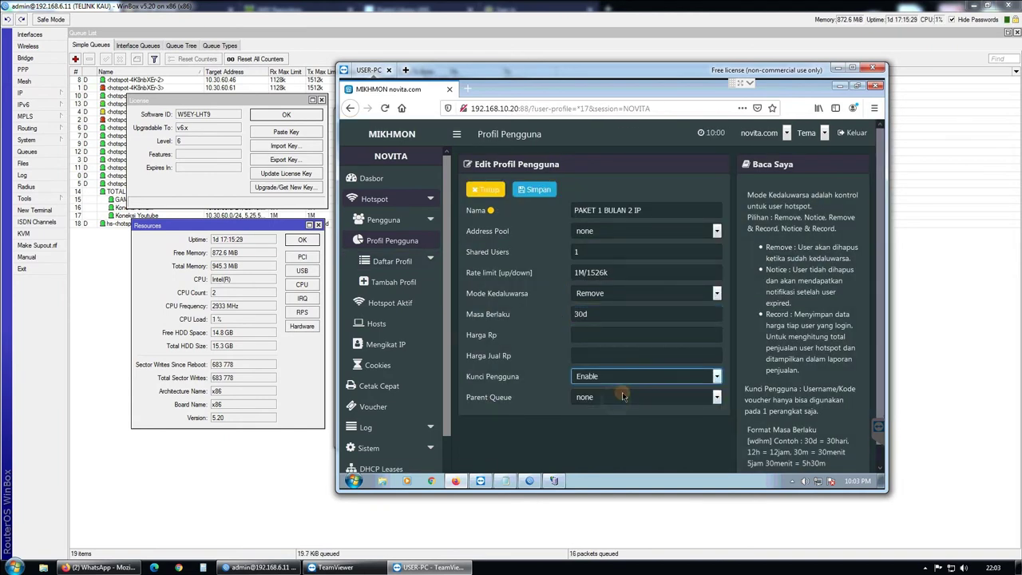
click(531, 193)
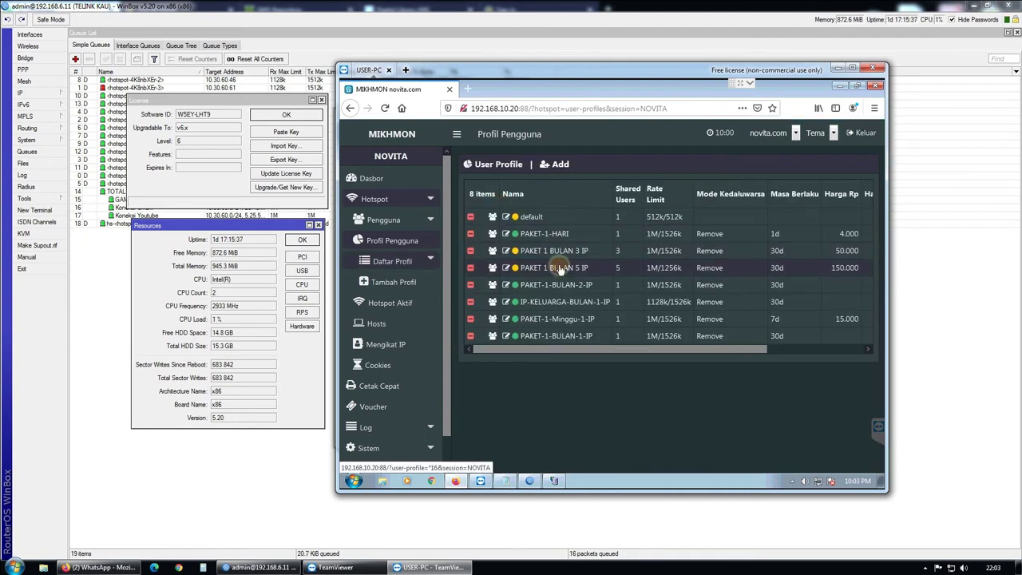
click(556, 267)
click(519, 192)
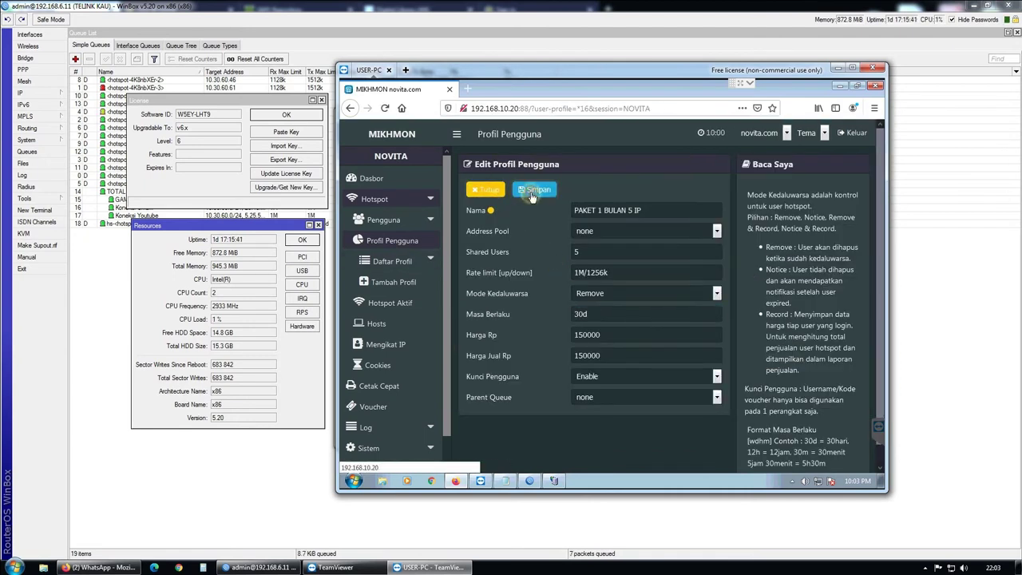
click(478, 193)
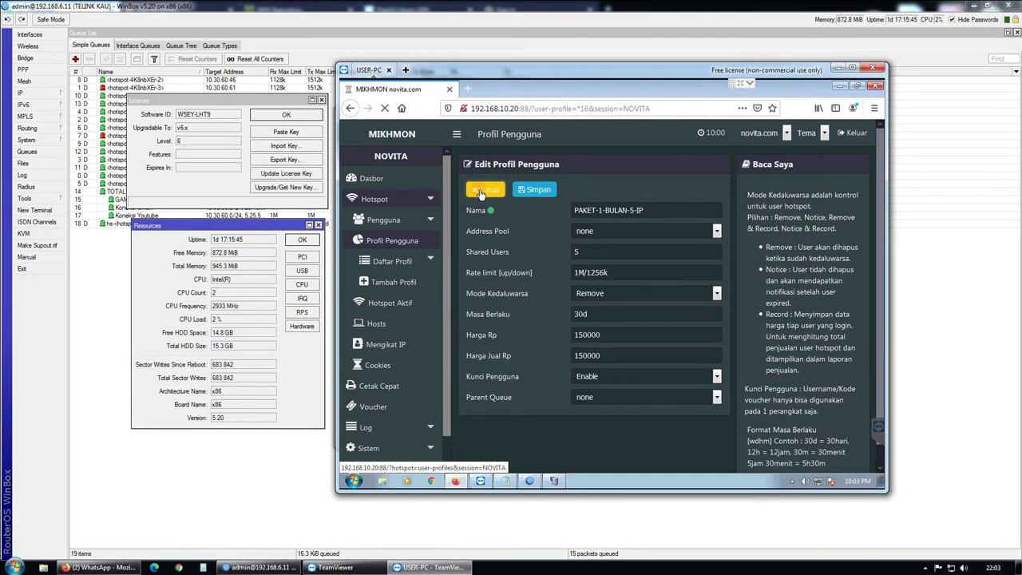
Check PAKET-1-BULAN-1-IP, then open PAKET 1 BULAN 3 IP for editing.
mouse_move(507, 483)
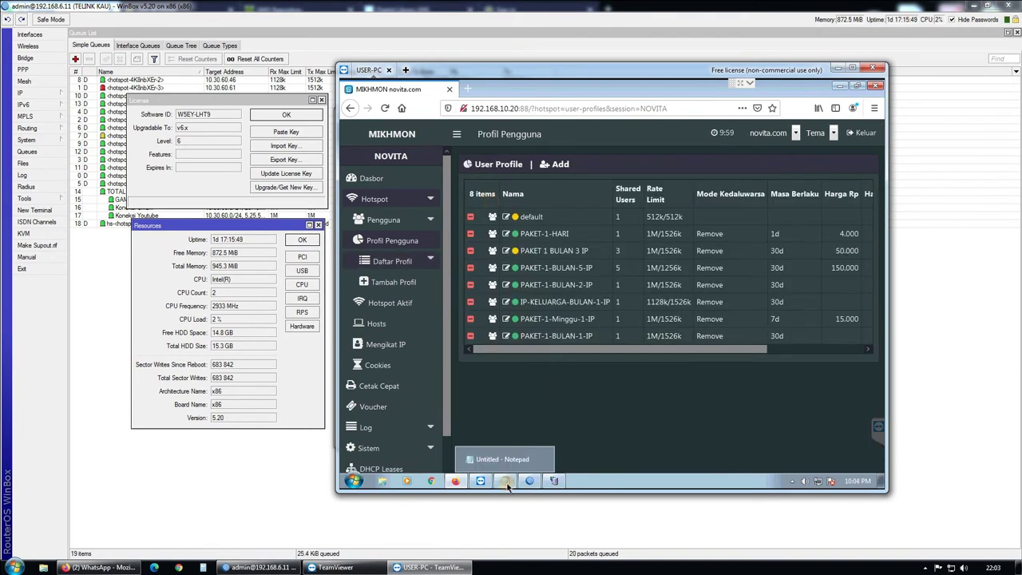
click(573, 337)
click(482, 191)
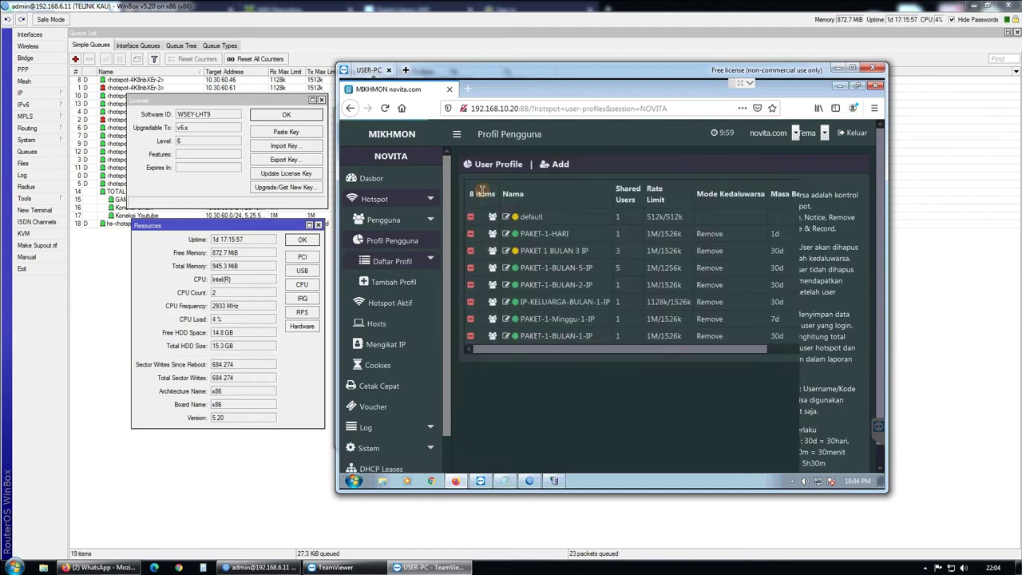
click(554, 251)
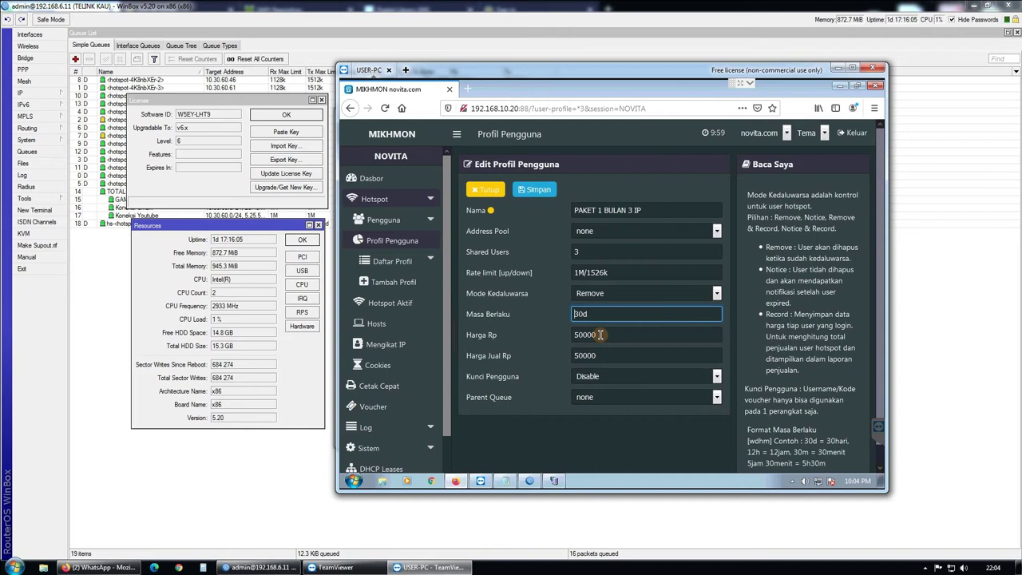
Ask 'PAKET IP 3,4,5 HARGANYA BERAPA ?' and 'BIAR 1 KODE VOUCHER?' in Notepad.
key(alt+Tab)
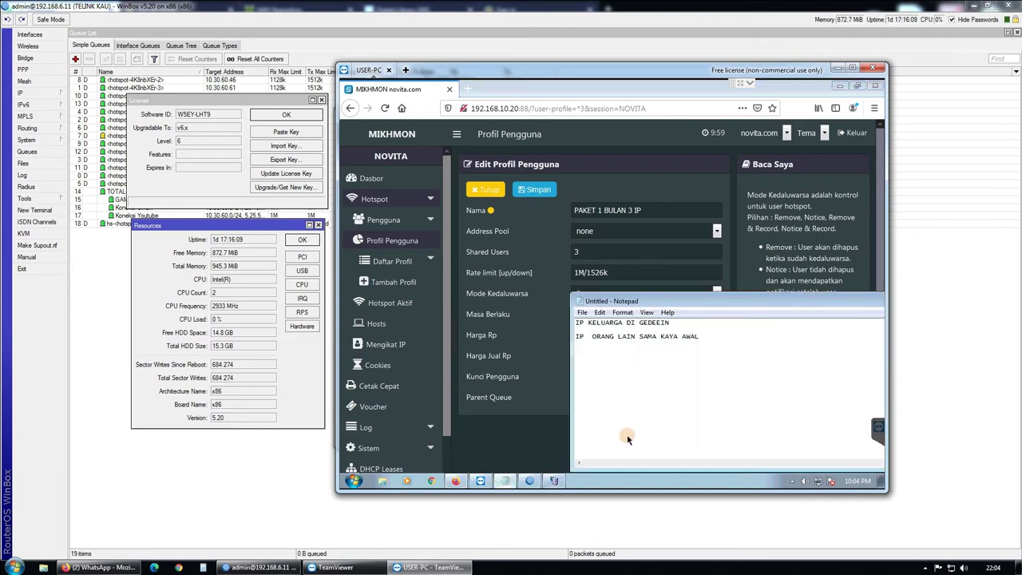
text(POA)
key(BackSpace)
key(BackSpace)
text(AKET )
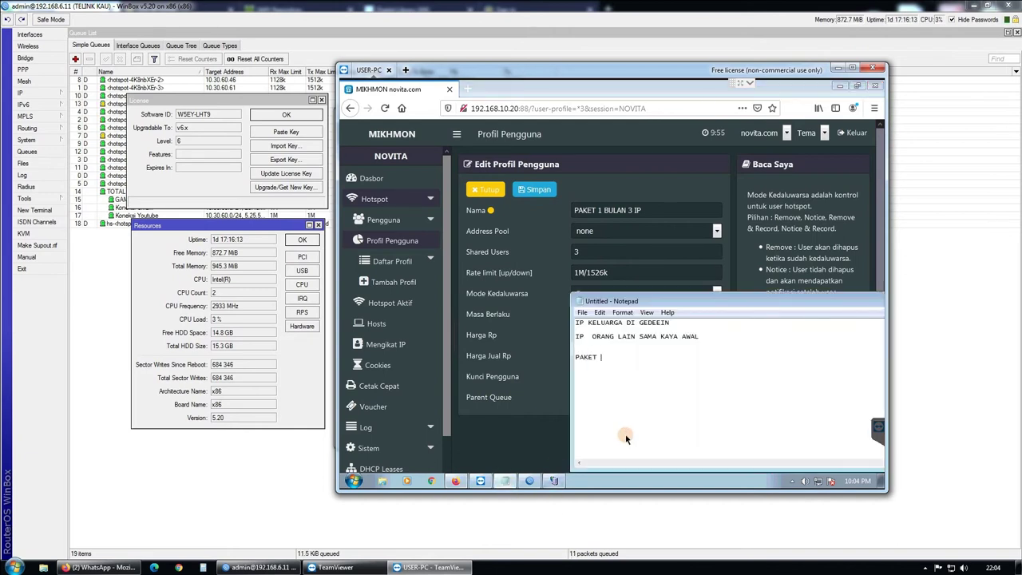
text(IP 3,4,5 HARGANYA BERAPA ?)
key(Return)
text(BIAR 1 KODE VOUCHER?)
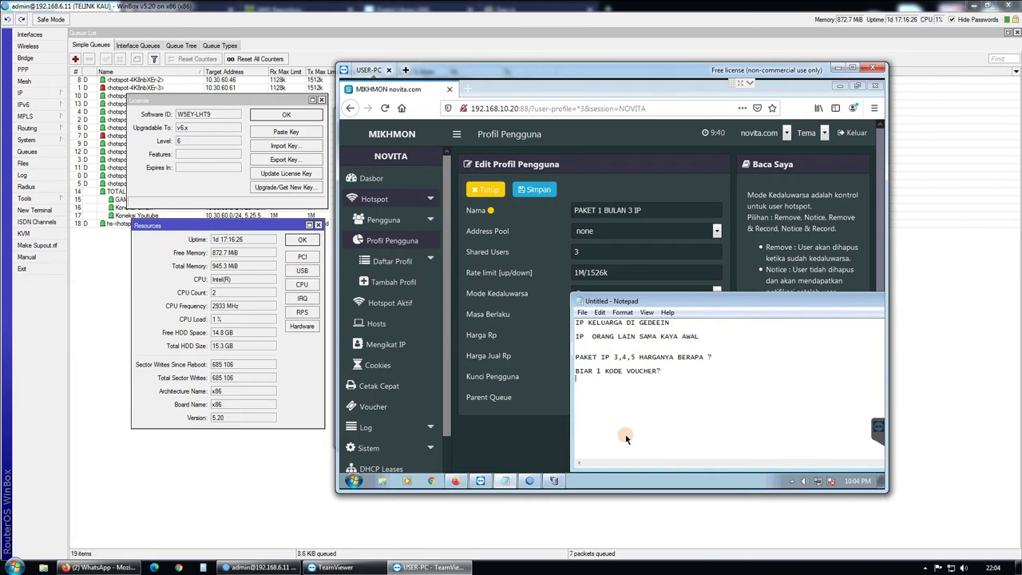
Add a line about clearing only the prices, then return to the PAKET 1 BULAN 3 IP form.
key(Return)
text(HAAPA PKOSUONGKASN SEM UA a?)
key(Return)
text(ja)
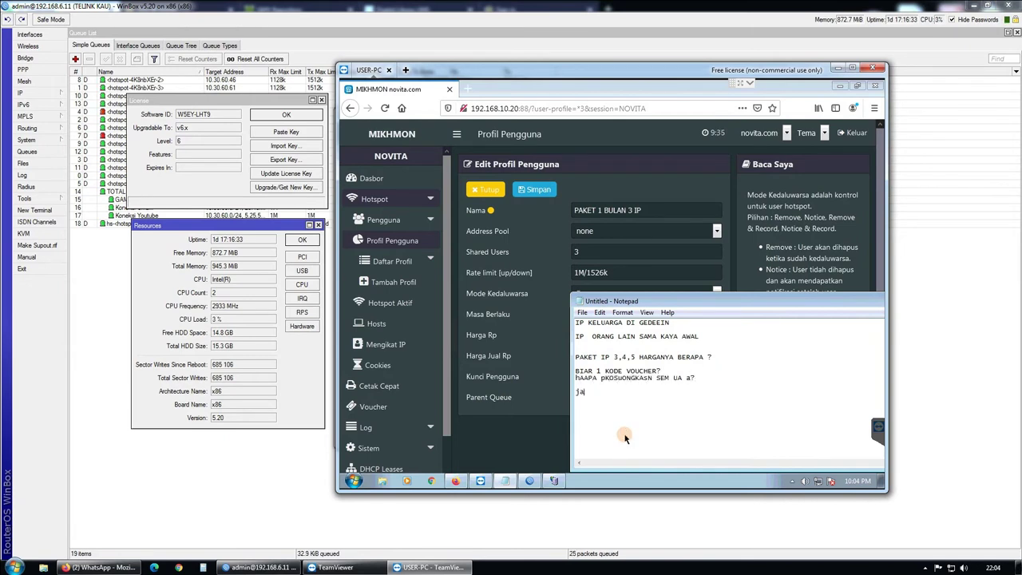
text( harga rya)
click(645, 272)
Delete the 50000 prices from PAKET 1 BULAN 3 IP and save it.
drag(619, 336, 571, 356)
key(BackSpace)
key(BackSpace)
click(548, 192)
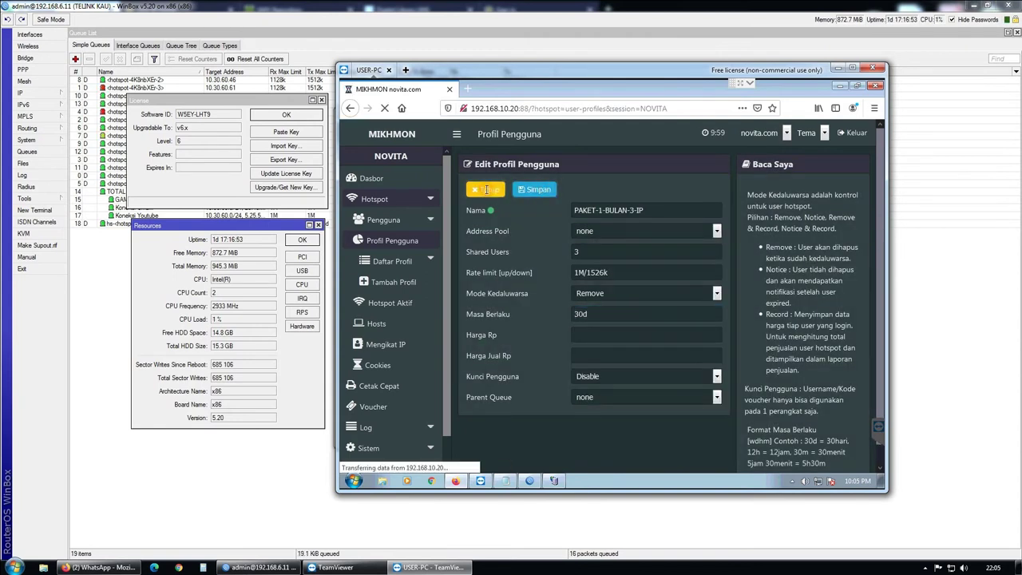
click(486, 190)
Remove both 150000 prices from PAKET-1-BULAN-5-IP and save it.
click(471, 258)
drag(609, 334, 551, 337)
key(BackSpace)
drag(609, 356, 547, 353)
key(BackSpace)
click(541, 195)
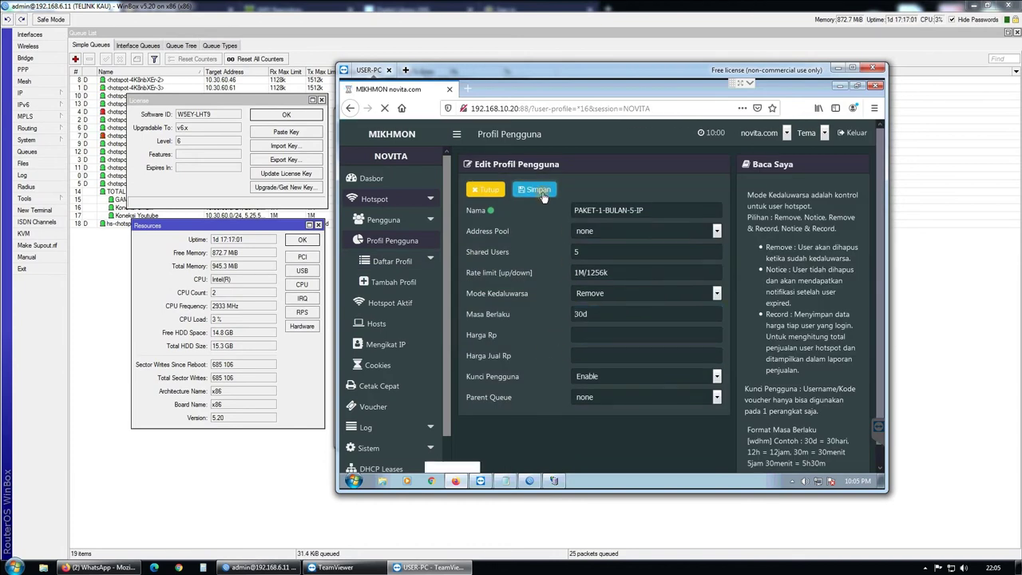
click(486, 190)
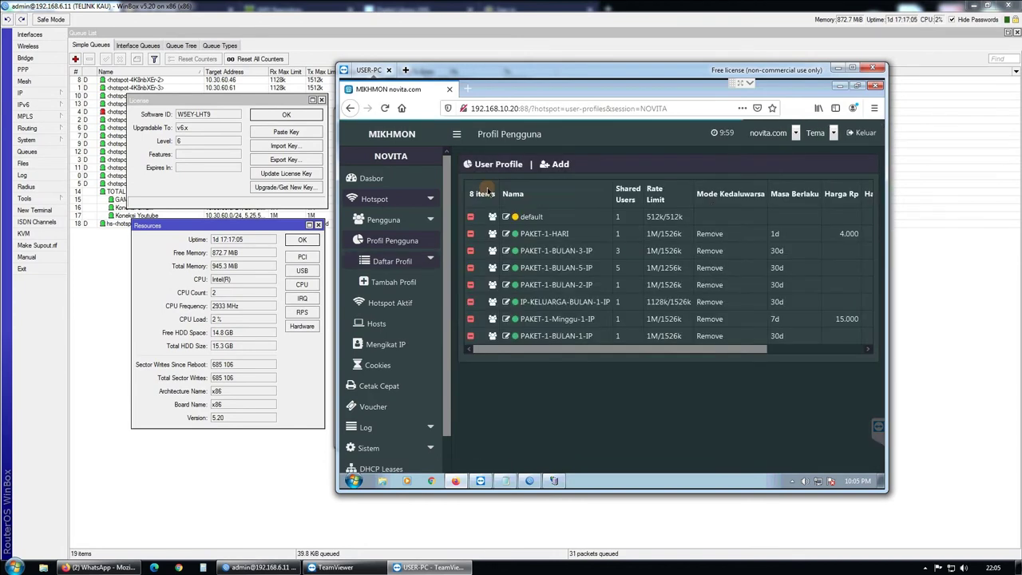
Remove the 15000 prices from PAKET-1-Minggu-1-IP and save it.
click(568, 319)
drag(573, 336, 523, 355)
key(BackSpace)
key(BackSpace)
click(484, 190)
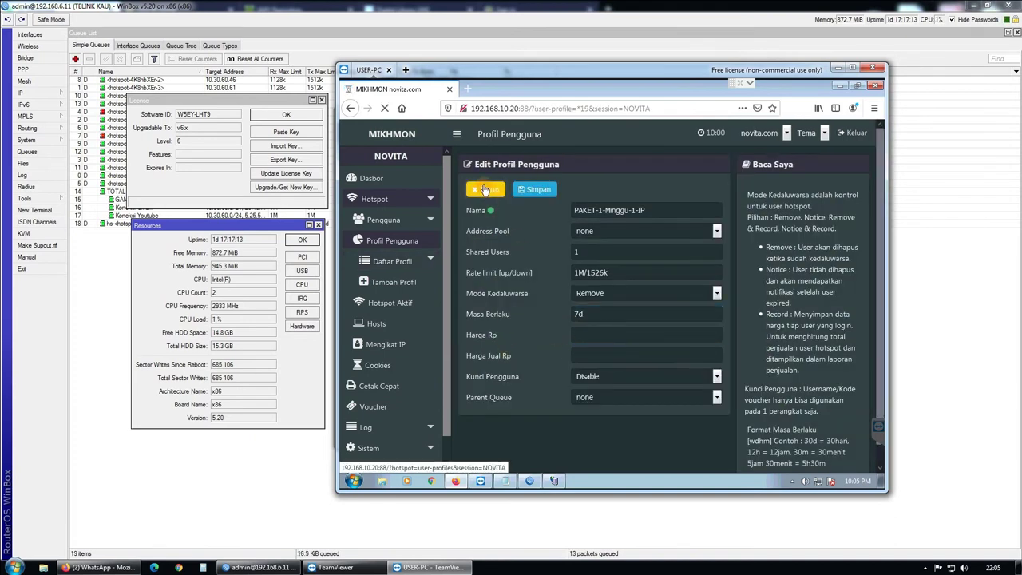
click(562, 317)
drag(612, 336, 523, 355)
key(BackSpace)
key(BackSpace)
click(538, 190)
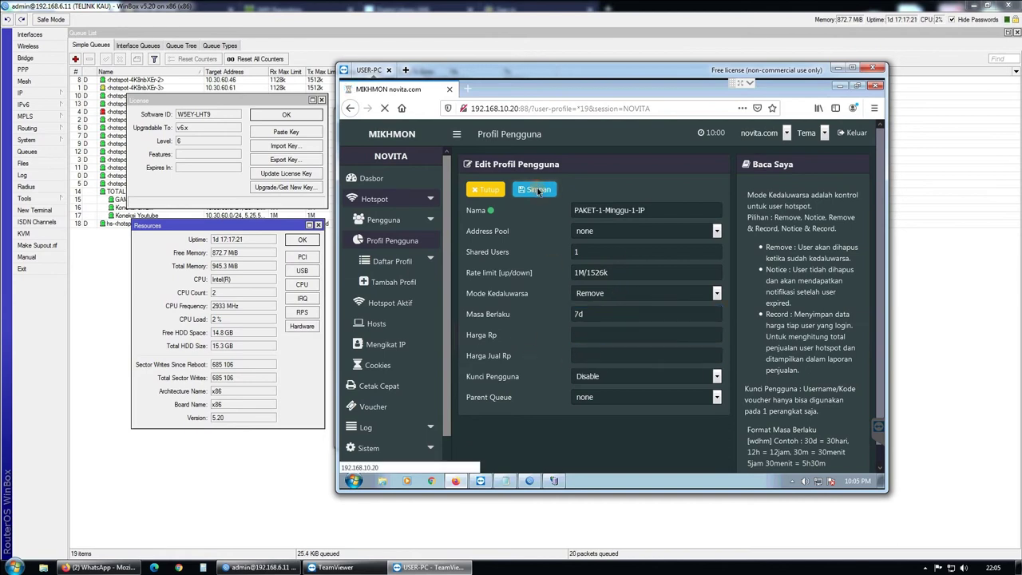
click(489, 190)
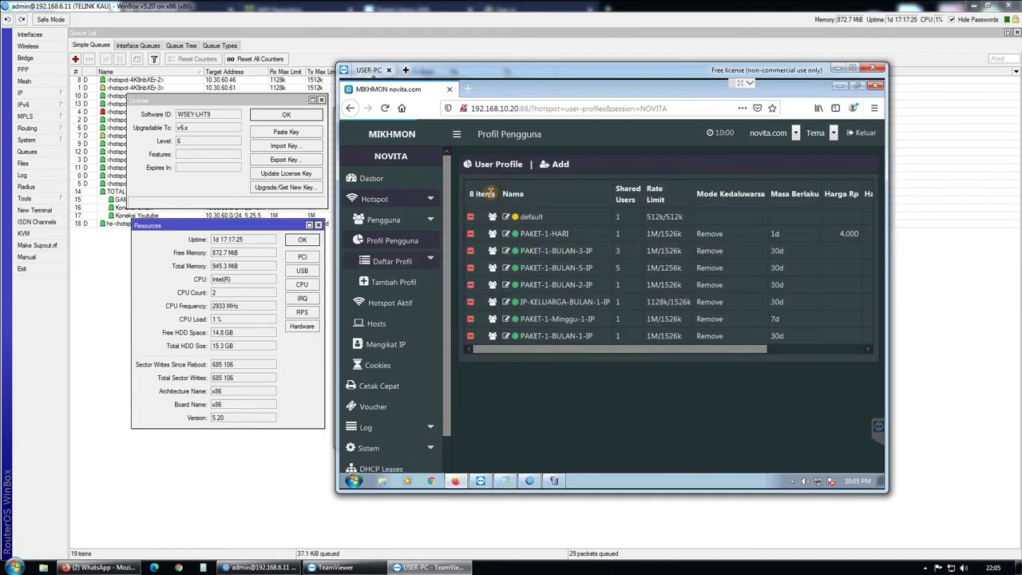
Type 'SUDAH PAK', a short thanks line and 'OK OFF YAA' into the Notepad chat note.
click(505, 480)
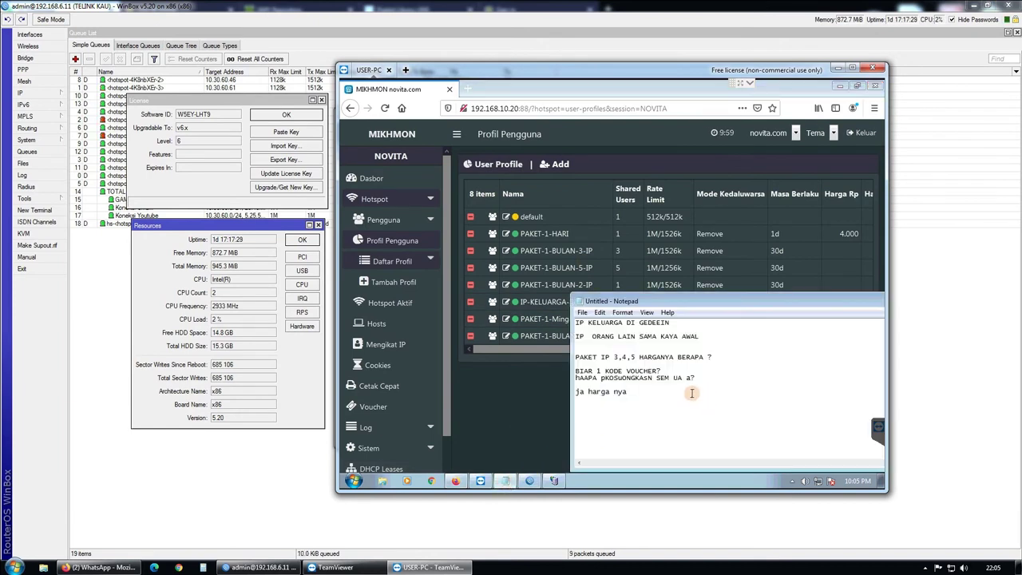
text(SUDAH PAK)
key(Return)
text(OBISA)
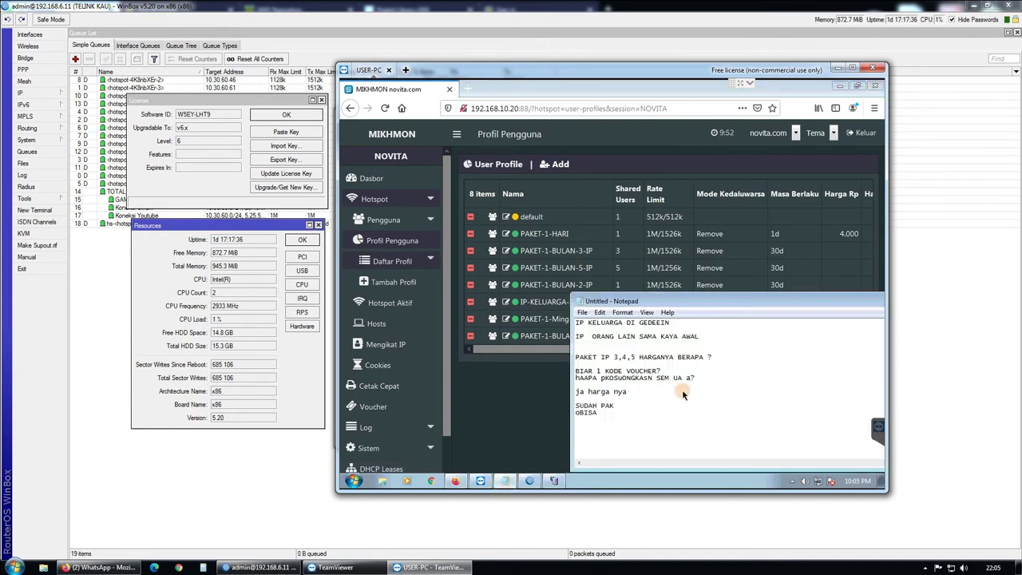
text(ga tks)
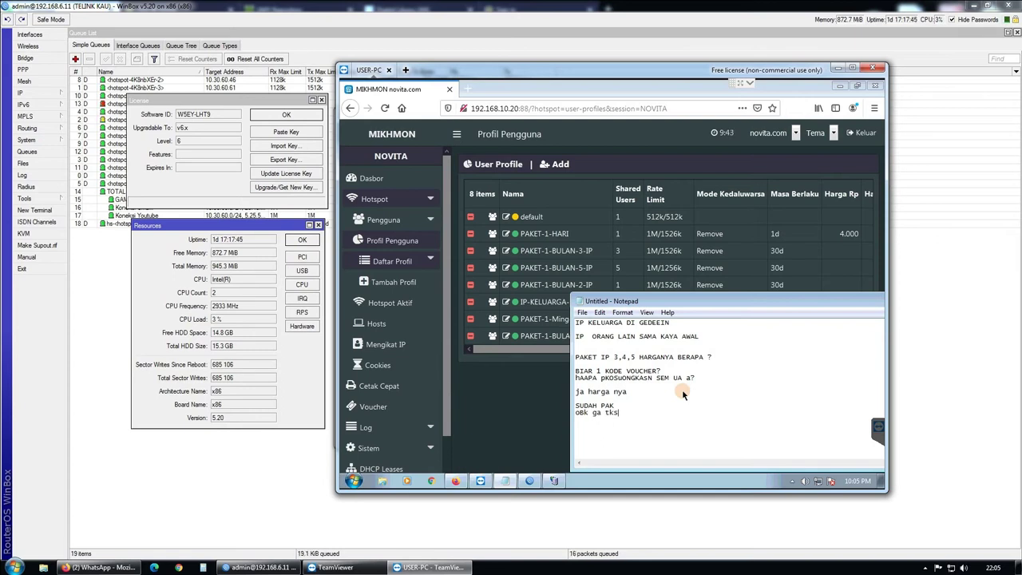
text(OK OFF YAA)
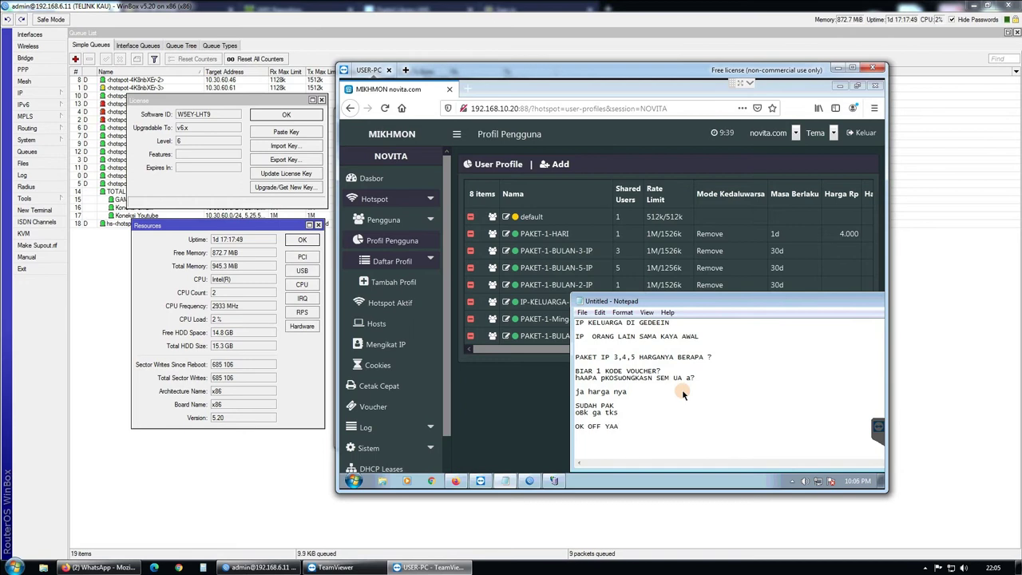
click(529, 435)
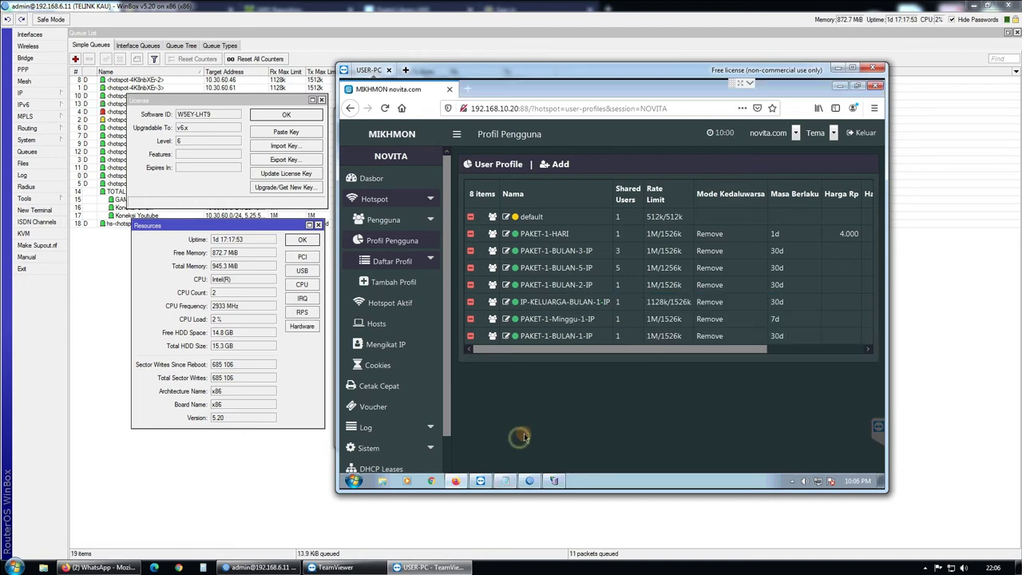
Log out of Mikhmon, minimize Notepad and close the remote WinBox window.
click(862, 132)
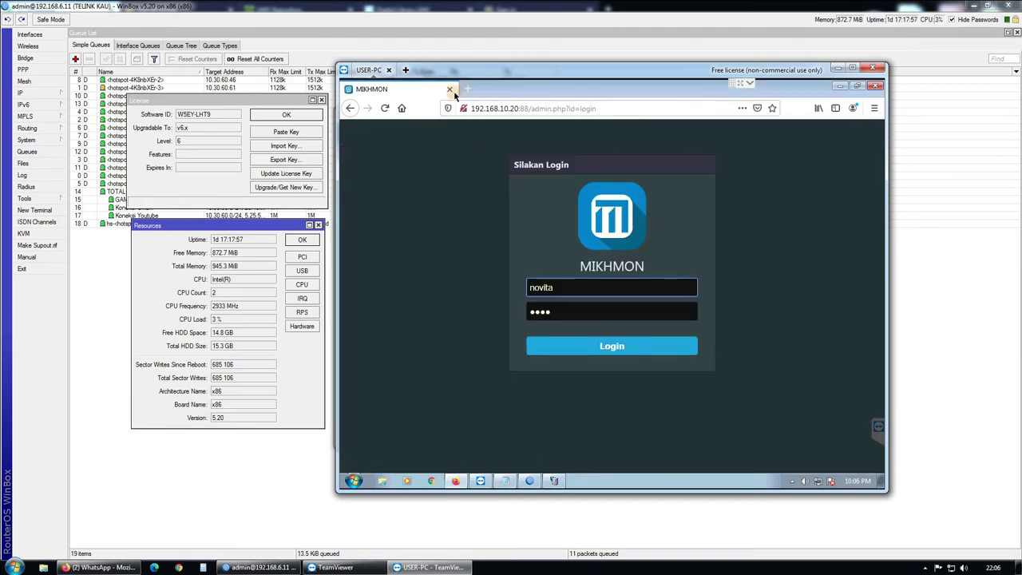
click(531, 482)
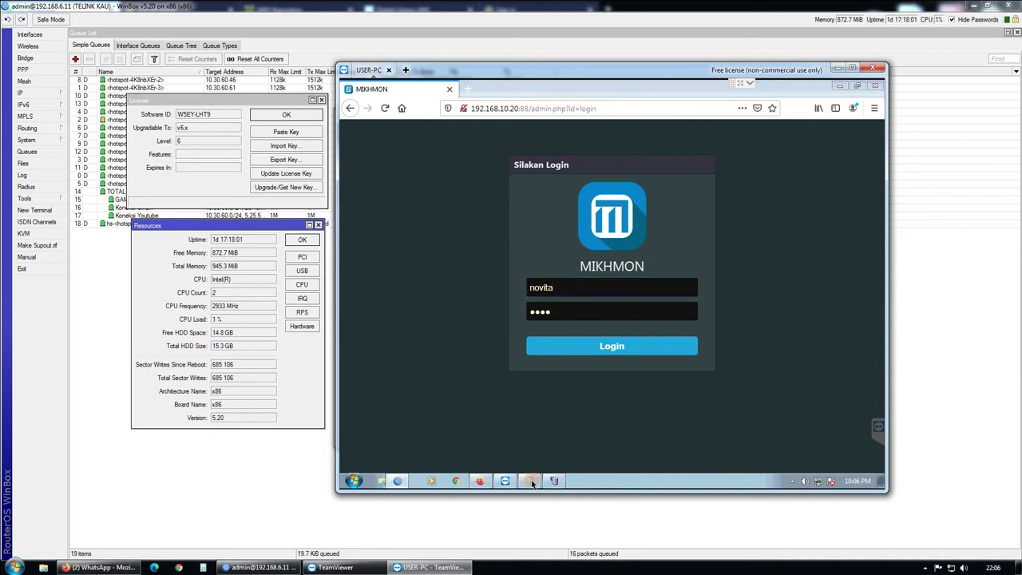
click(382, 482)
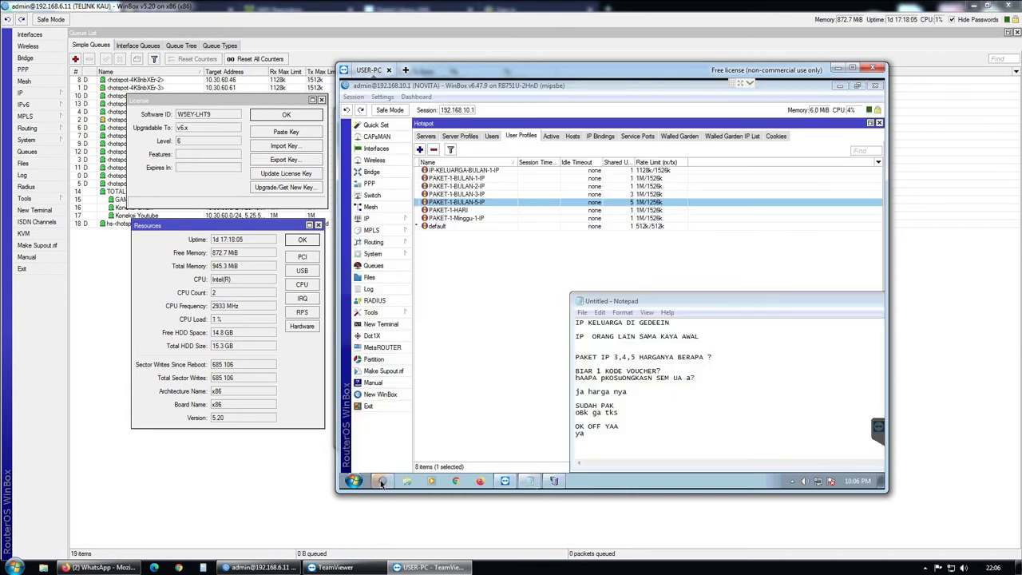
click(838, 301)
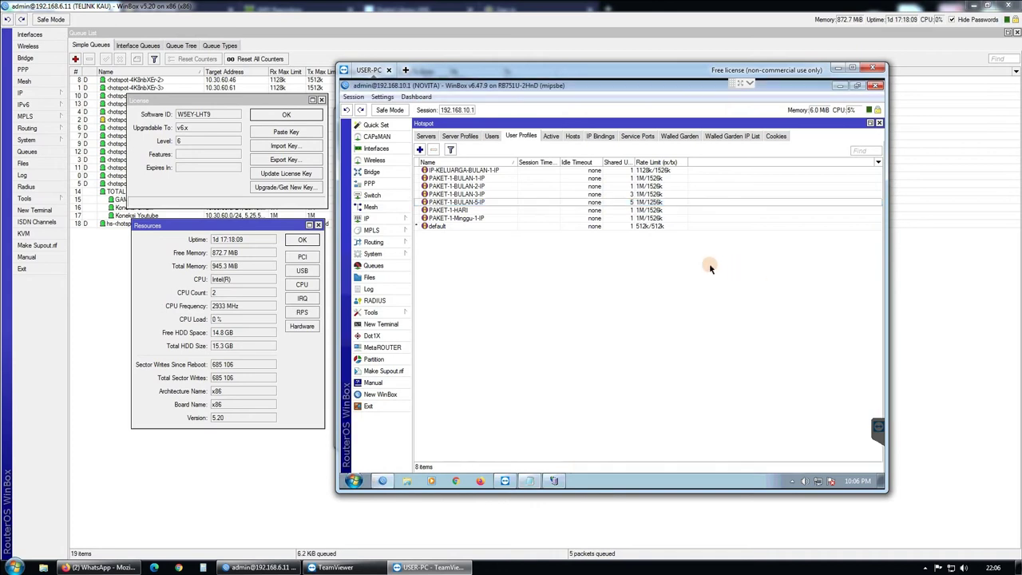
click(878, 86)
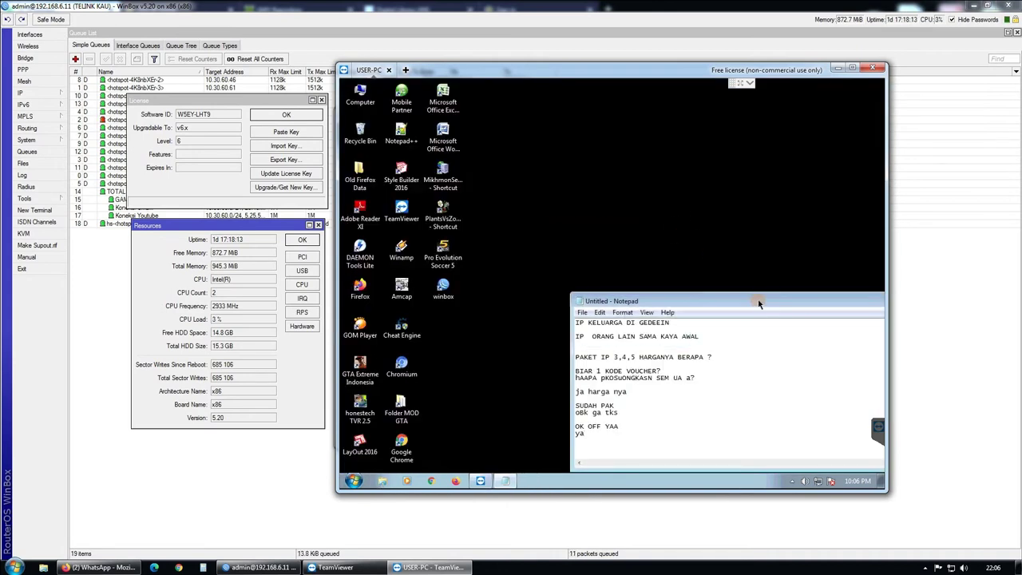
Shut down the remote Windows PC, discarding the unsaved Notepad notes.
click(358, 482)
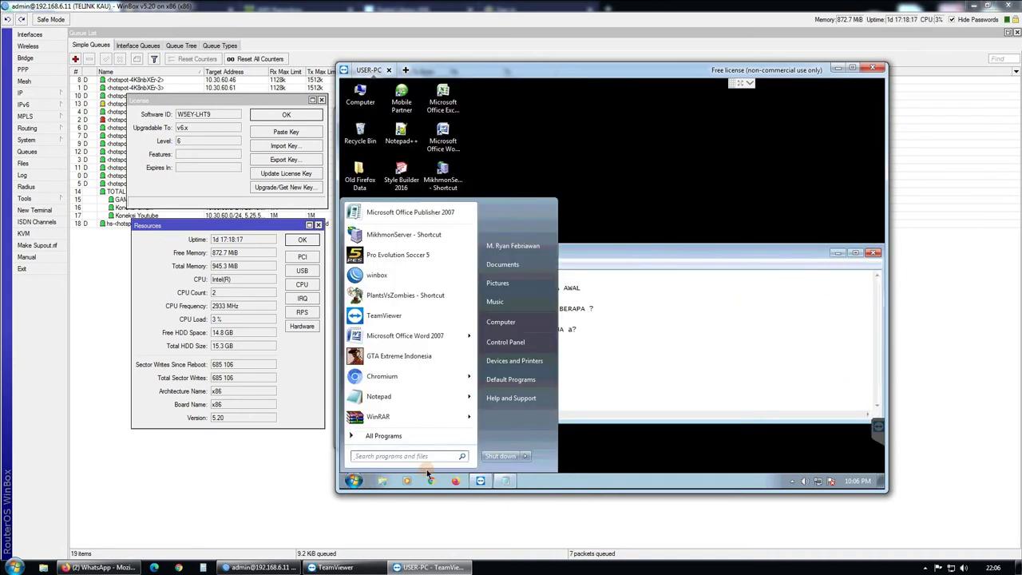
click(506, 457)
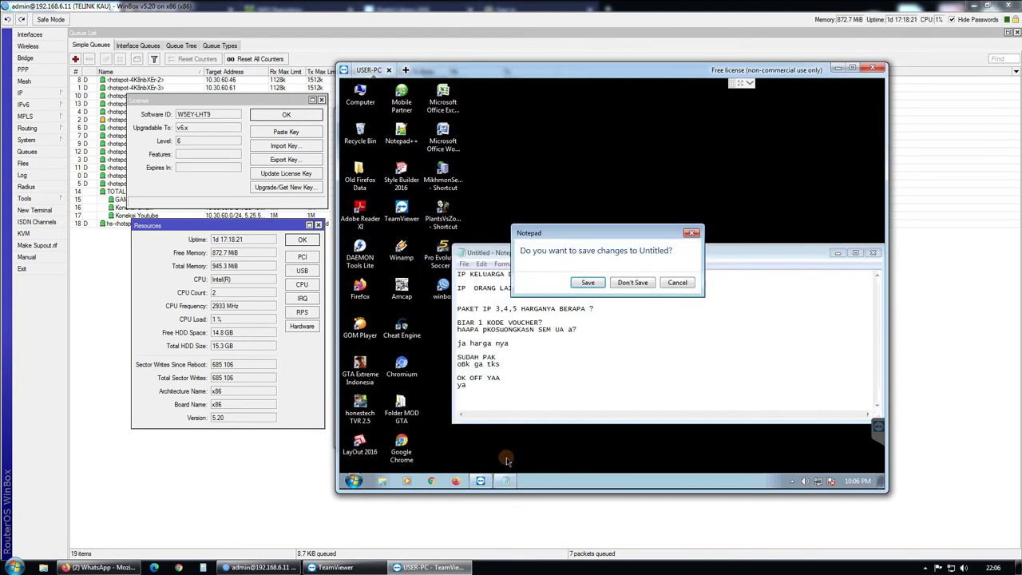
click(633, 283)
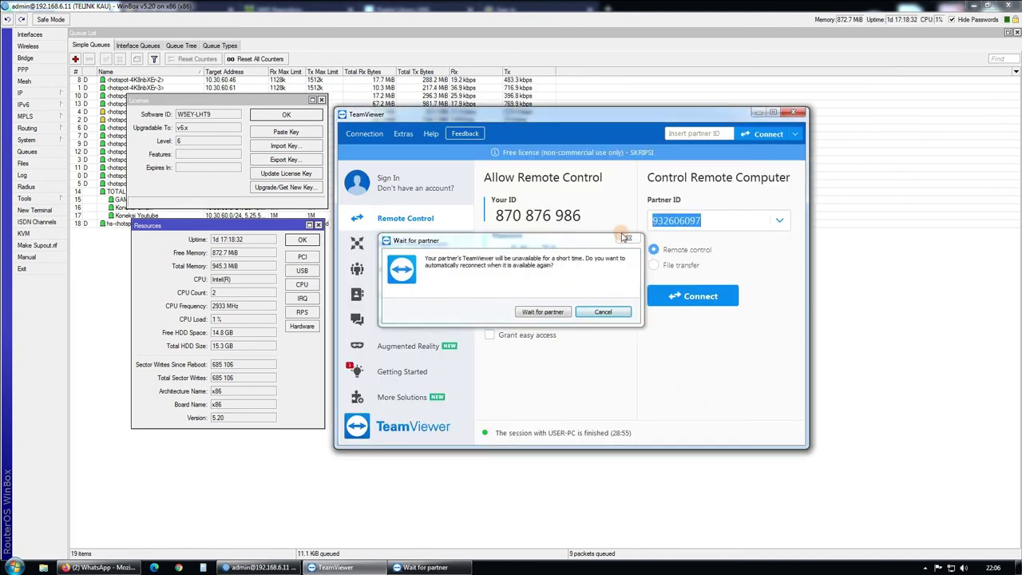
click(627, 238)
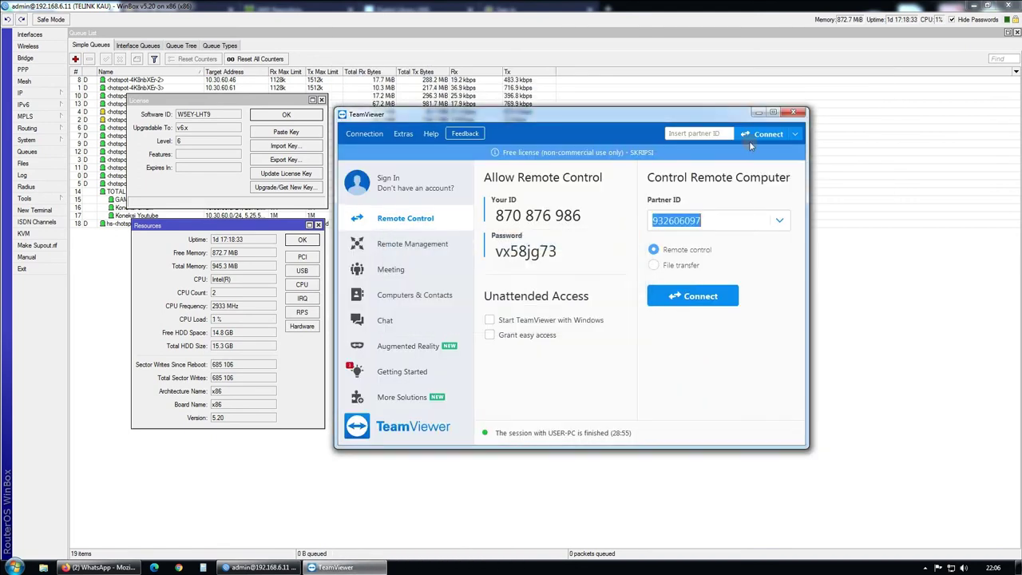
Connect TeamViewer to the partner's USER-PC, bringing up Mikhmon's NOVITA dashboard.
click(794, 112)
click(924, 568)
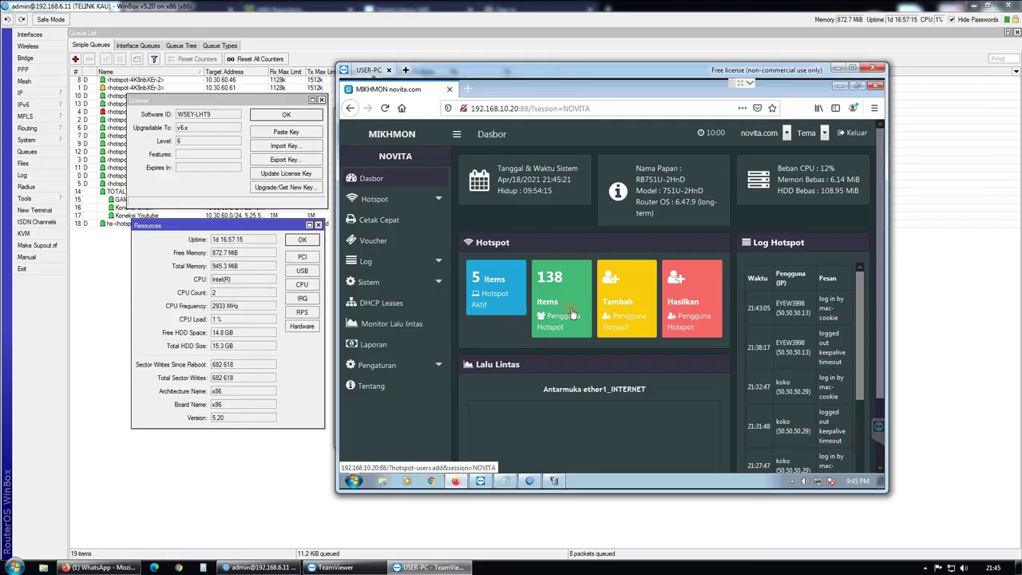
Set the Profil filter to all profiles and the Komentar filter to vc-724-04.02.21.
scroll(655, 240, down, 5)
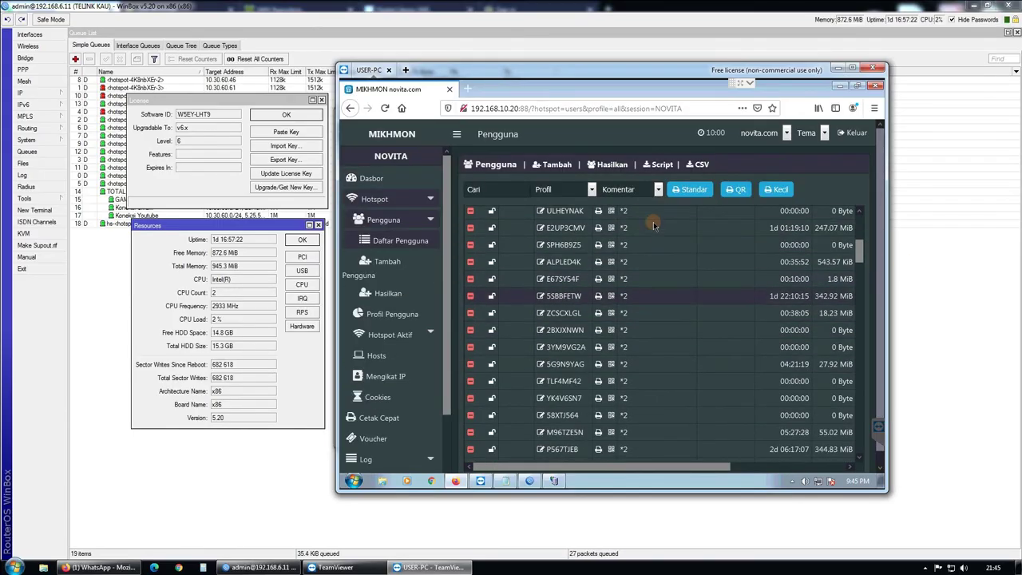
click(591, 189)
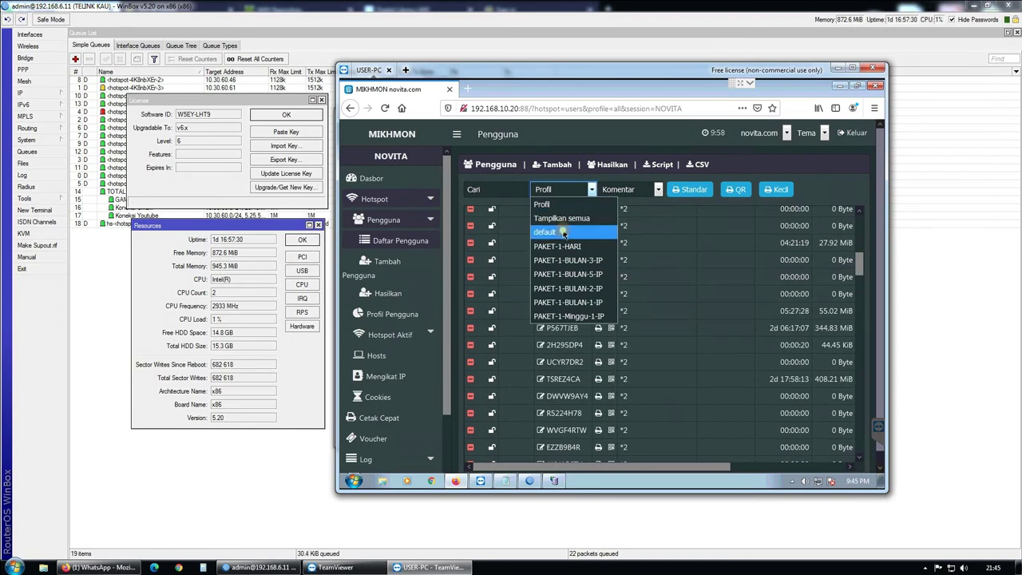
click(563, 232)
click(592, 189)
click(587, 218)
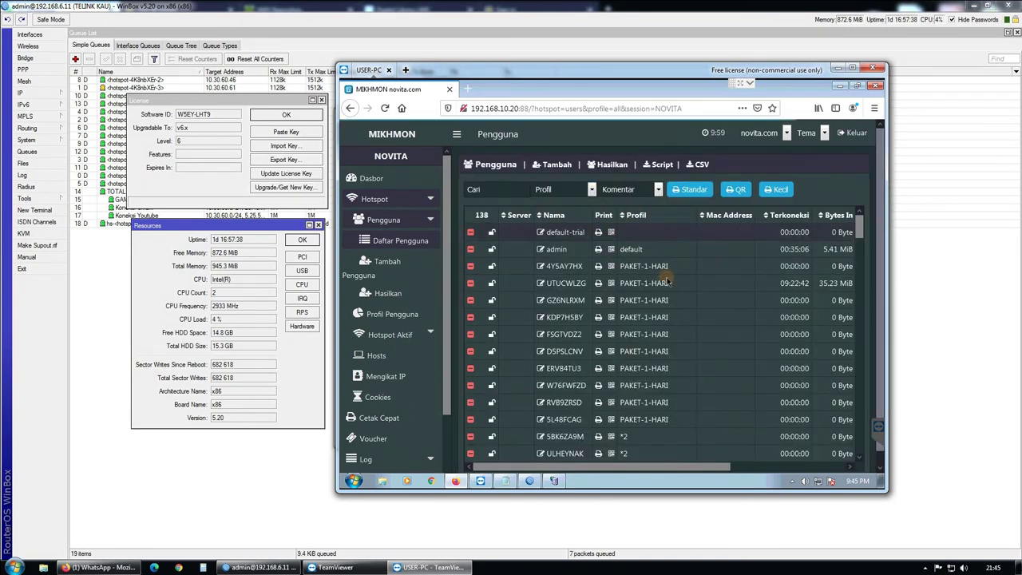
click(659, 190)
click(658, 232)
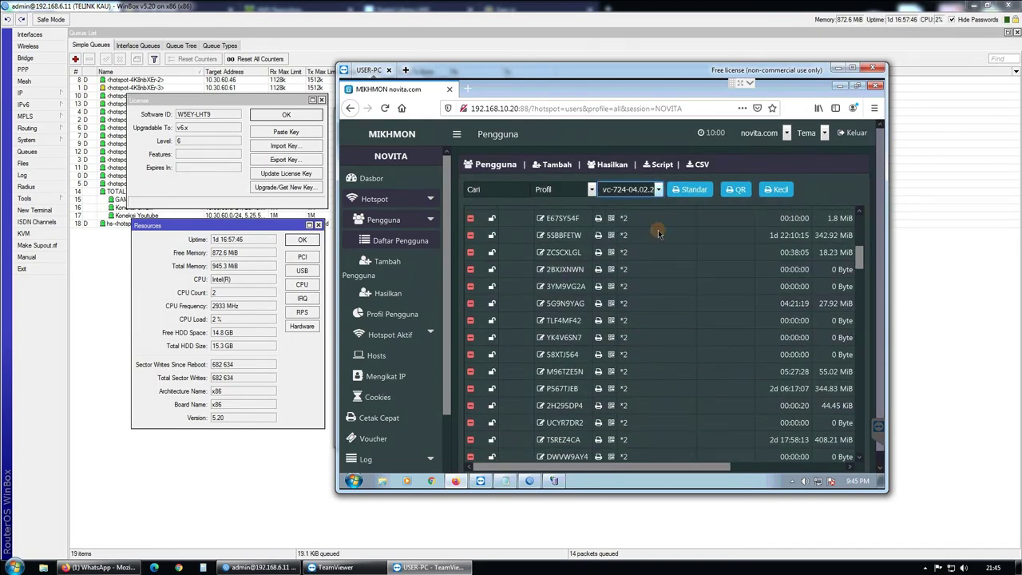
Tell the partner in the chat note the vouchers will be deleted, then delete the vc-724-04.02.21 batch by comment.
text(SAYA HAPUS YA Yanga VOUCHER YA*2)
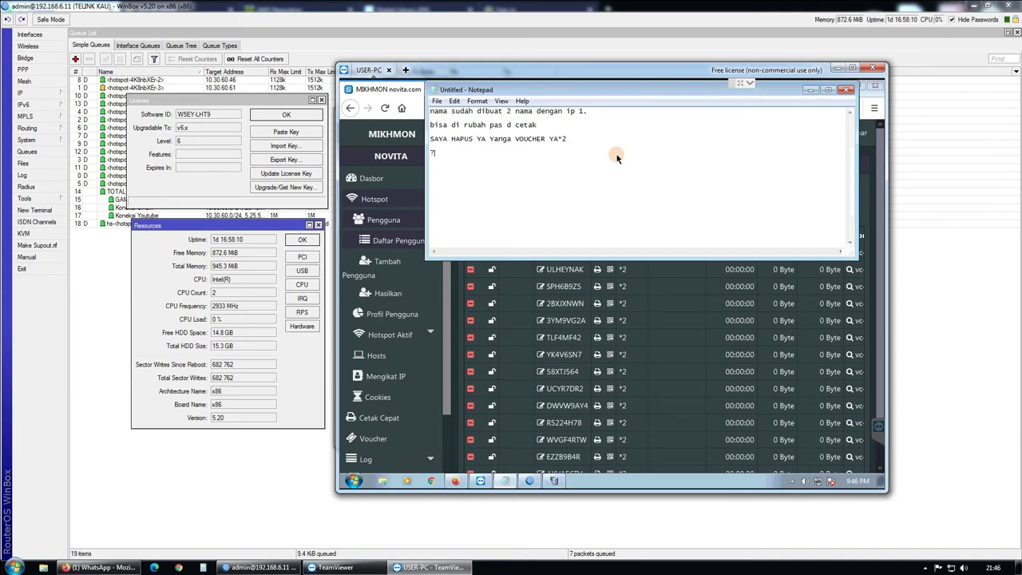
text(krotik kema)
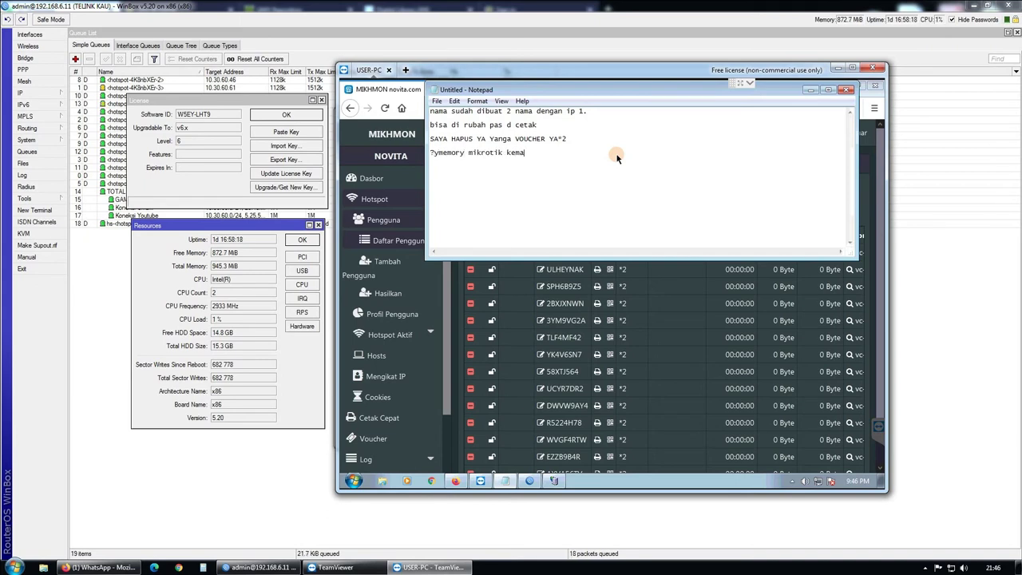
text(kan pakhapus aja)
key(alt+Tab)
click(631, 190)
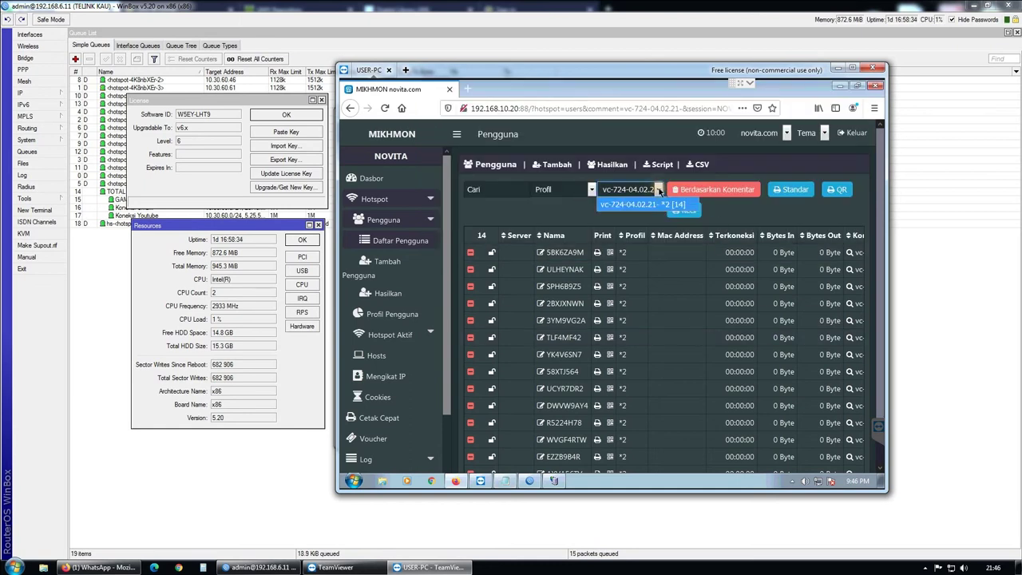
click(631, 200)
click(711, 191)
Confirm the batch deletion and note that 6 MB memory remains, warning it mustn't drop past 4 MB.
click(678, 267)
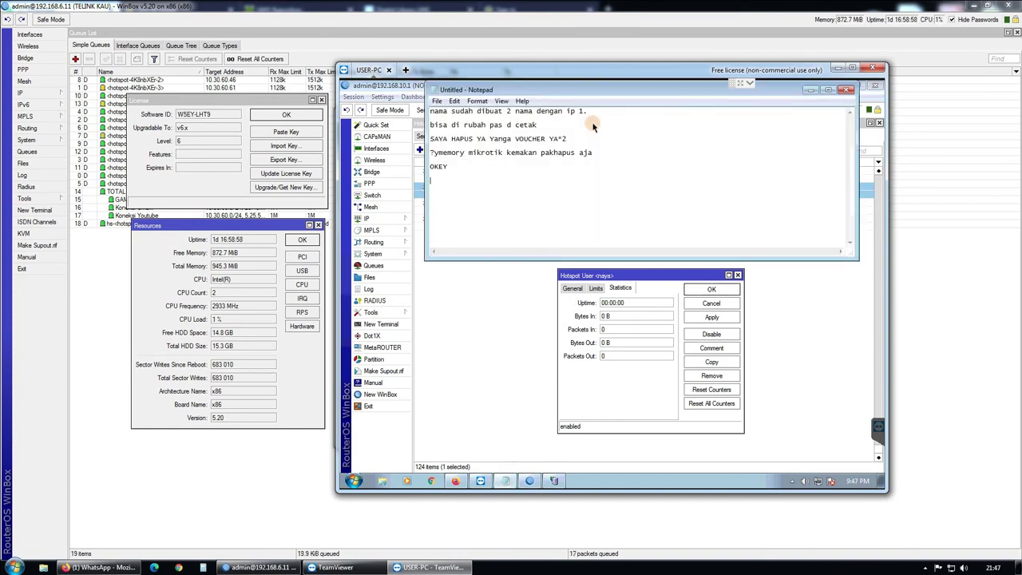
drag(688, 93, 691, 160)
text(6 MB MOMORYNYA SISA)
key(Return)
text(JGN SAMPAI LEBIH DR 4 MB.. LOAD NYA NGARUH PAK)
Check the WinBox hotspot user list, then show Mikhmon users from every profile.
click(851, 358)
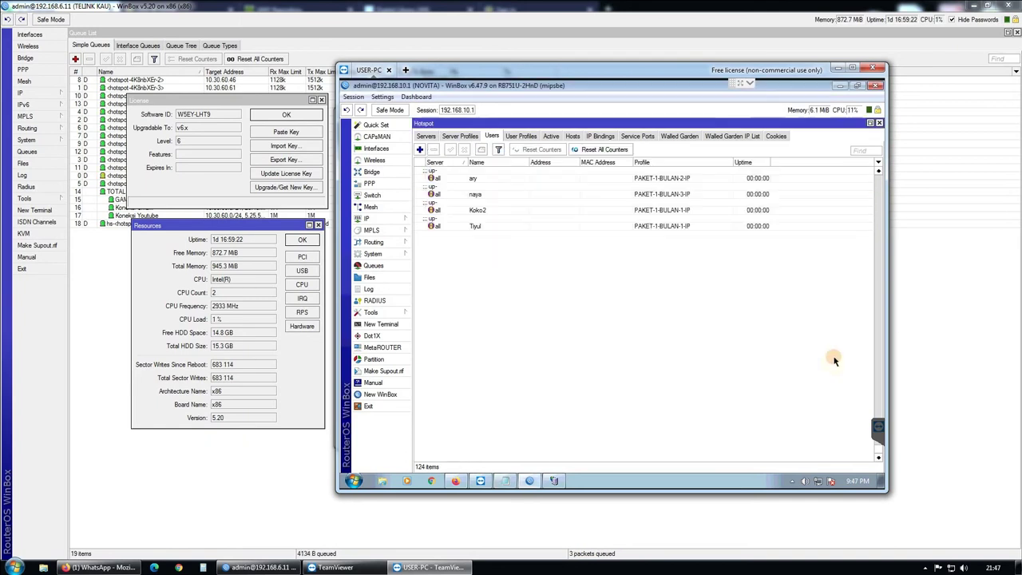
click(480, 480)
click(593, 190)
click(563, 218)
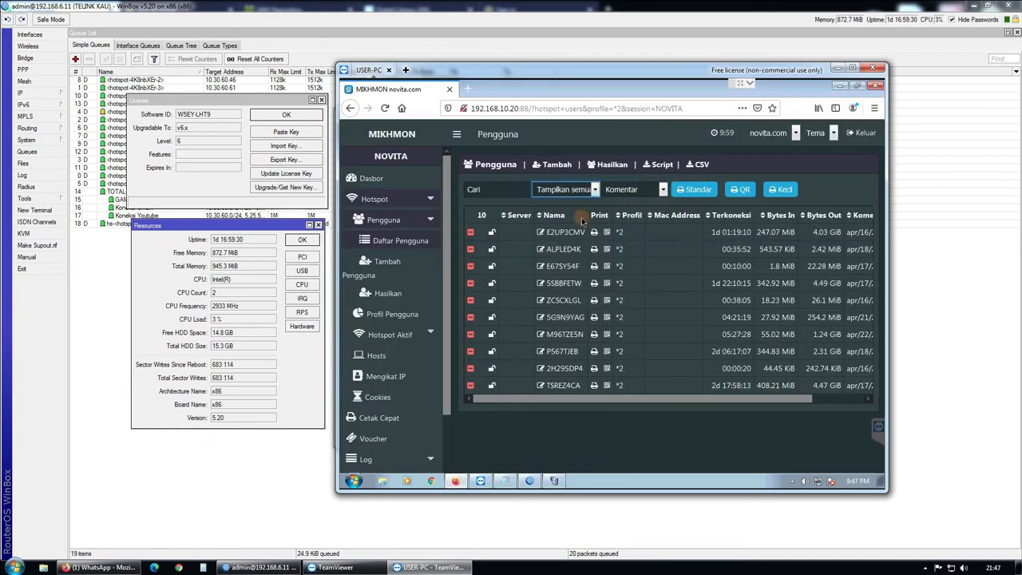
Filter users across all profiles by the vc-967-04.02.21, vc-687 and vc-286 batches in turn.
scroll(624, 316, down, 2)
scroll(625, 315, down, 10)
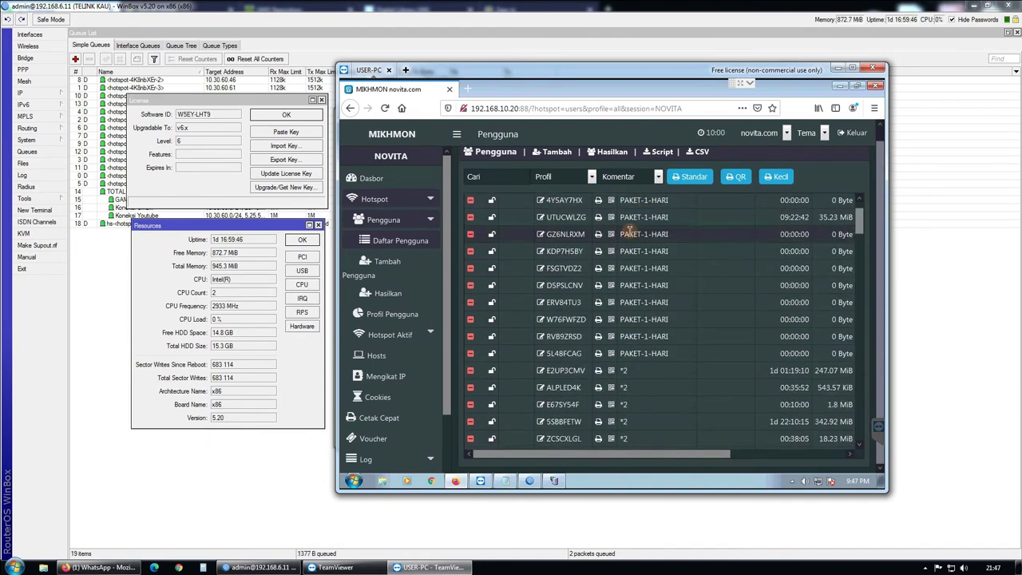
scroll(629, 339, up, 12)
click(592, 189)
click(587, 222)
click(631, 189)
click(660, 218)
click(563, 189)
click(581, 218)
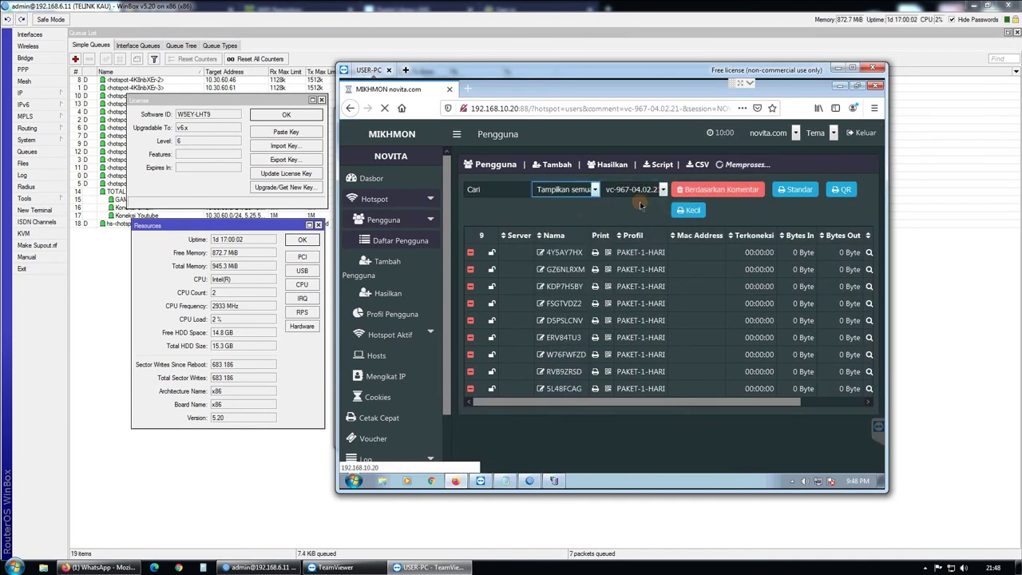
click(631, 190)
click(659, 247)
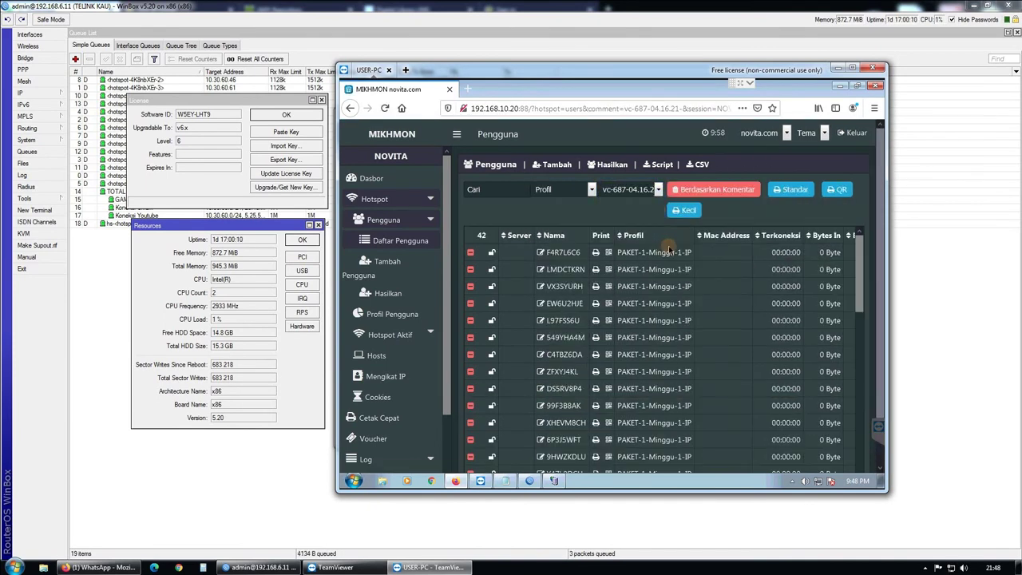
click(563, 157)
click(591, 178)
click(631, 190)
click(660, 233)
Search the user list for *2 across all profiles, starting and cancelling one deletion.
scroll(693, 266, up, 1)
click(564, 189)
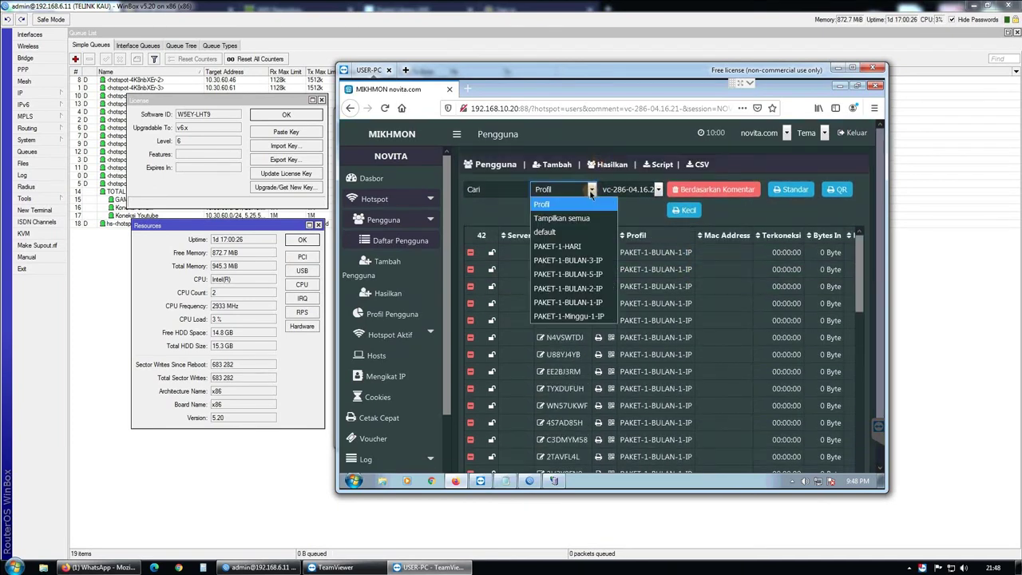
click(569, 231)
click(513, 189)
text(*2)
click(595, 190)
click(563, 201)
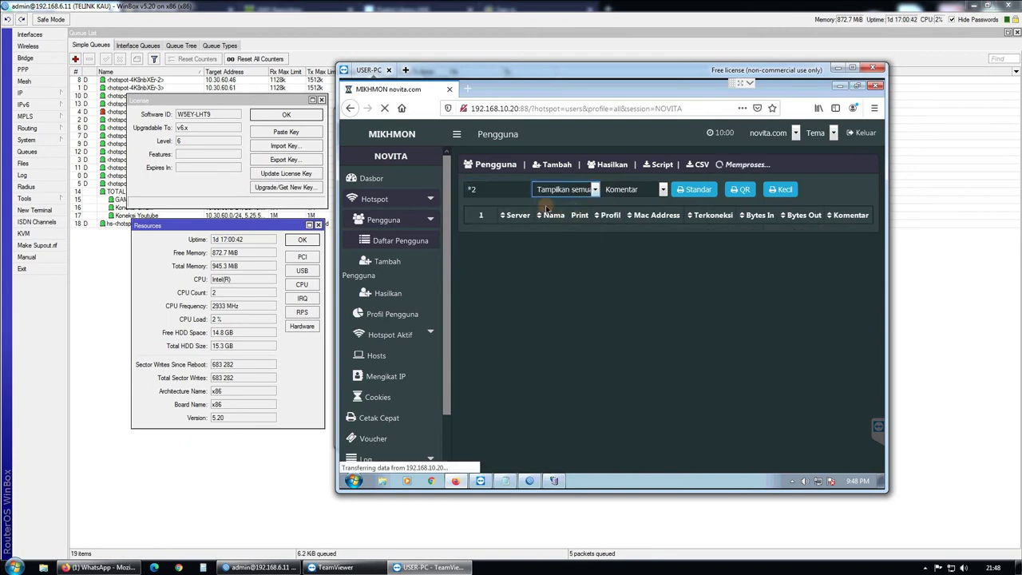
click(470, 232)
click(659, 273)
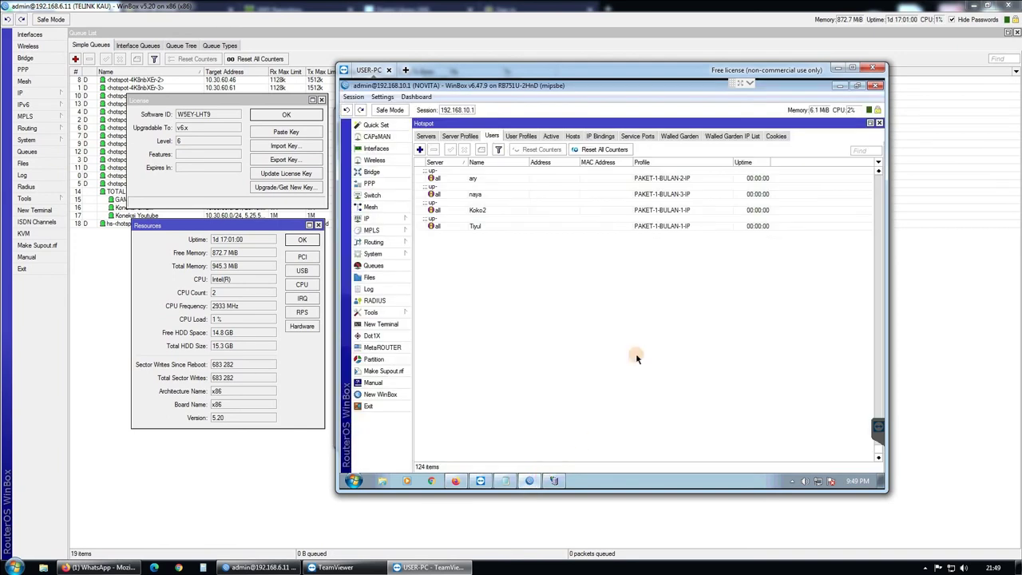
Check the router's queue list in WinBox, then return to the maximized Mikhmon user list.
key(alt+Tab)
click(373, 265)
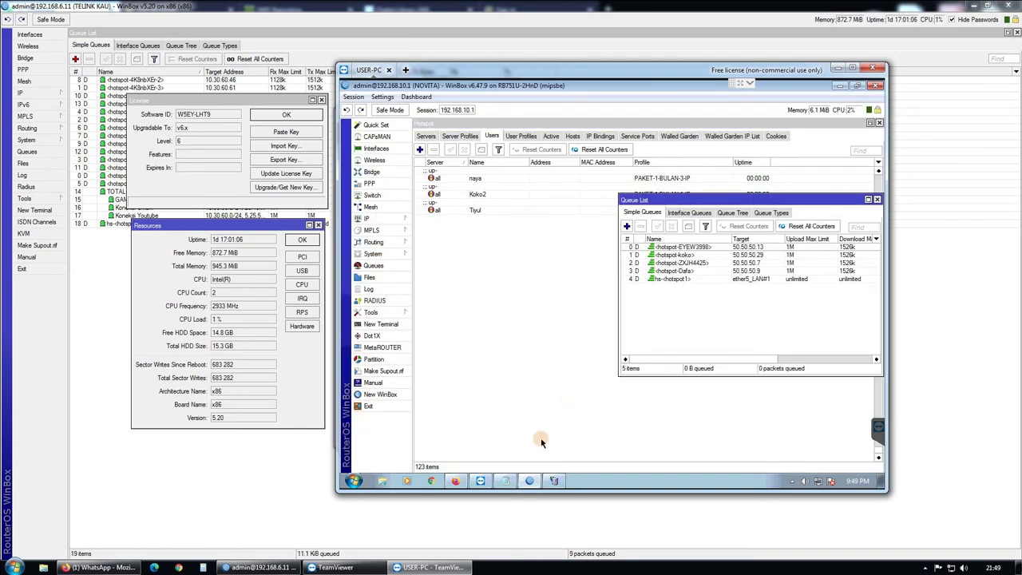
click(494, 476)
scroll(571, 341, down, 1)
scroll(571, 341, down, 2)
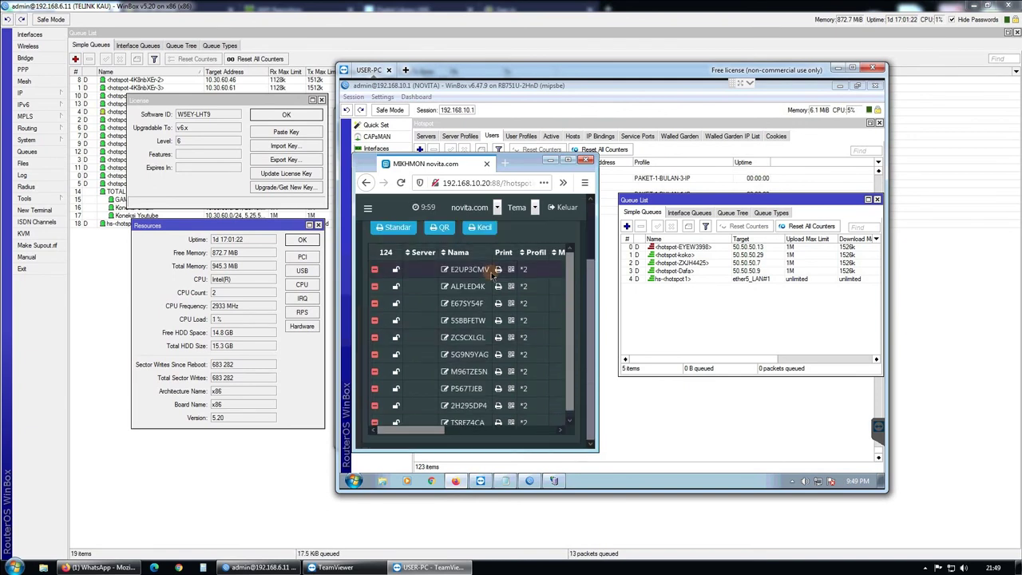
scroll(570, 388, down, 1)
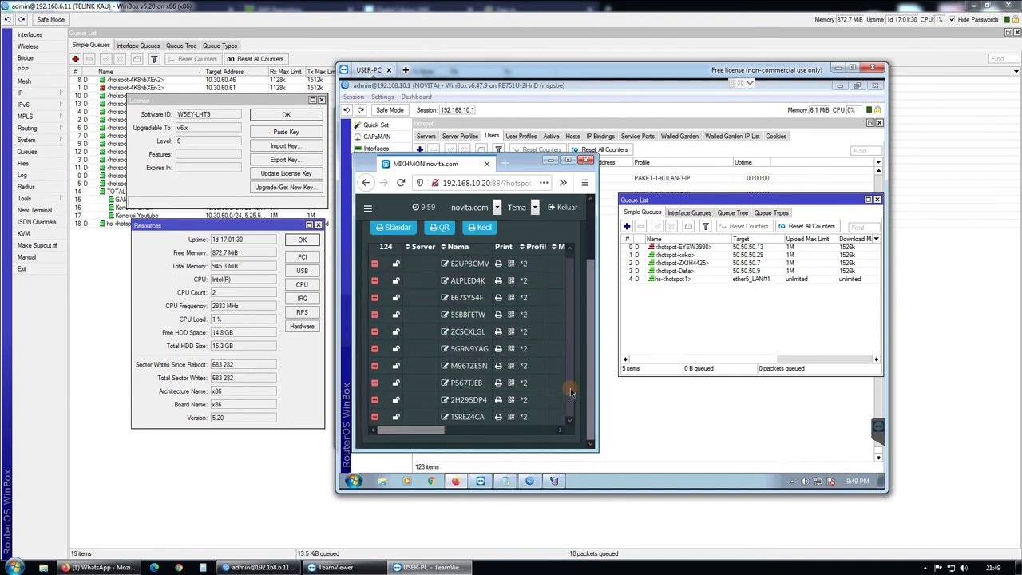
click(568, 160)
Delete the first *2 voucher with confirmation and start deleting another *2 voucher.
click(470, 233)
click(609, 274)
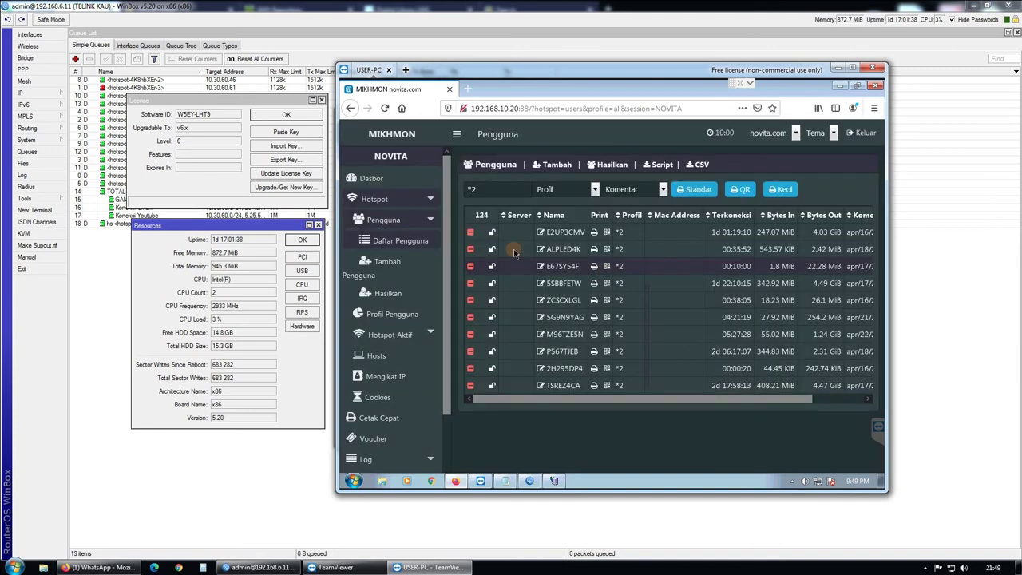
scroll(483, 248, down, 5)
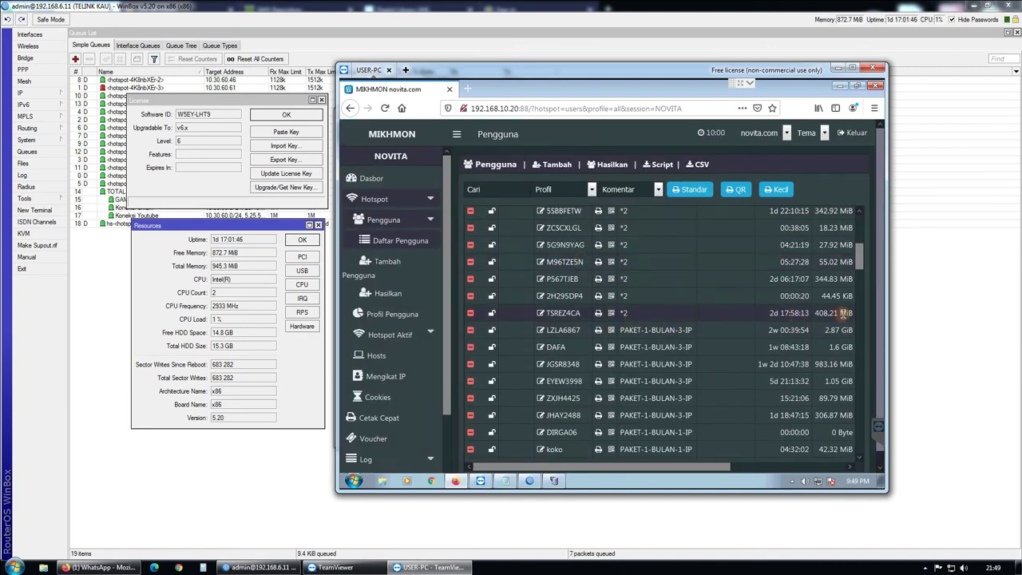
click(470, 314)
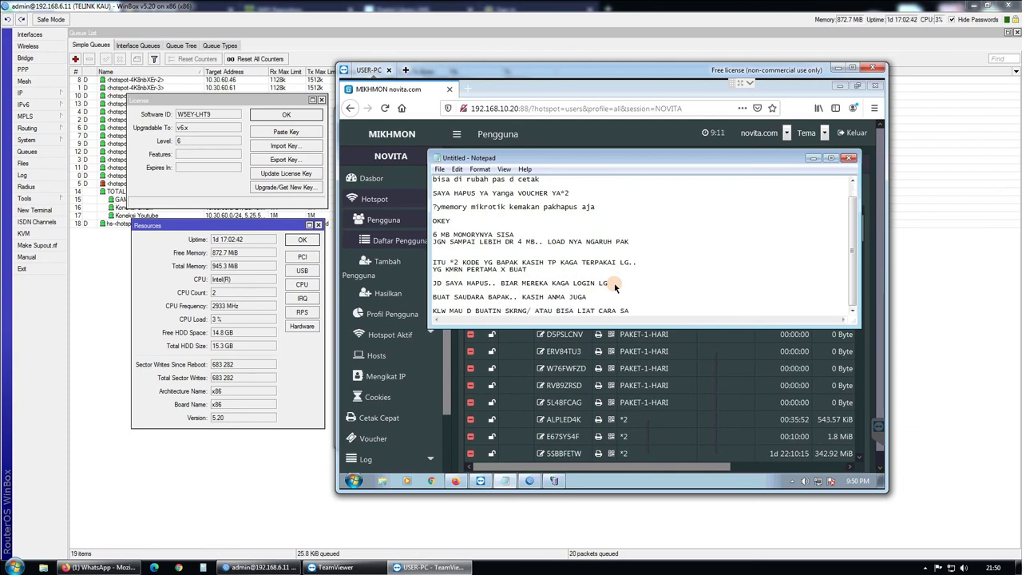
Add 'AGAR BISA BUAT SNEDIRI', 'OKEY' and a remark about checking cookies to the chat note.
text(AR BISA)
key(Return)
key(Return)
text(OKEY)
key(Return)
key(Return)
text(??>?????? liatin)
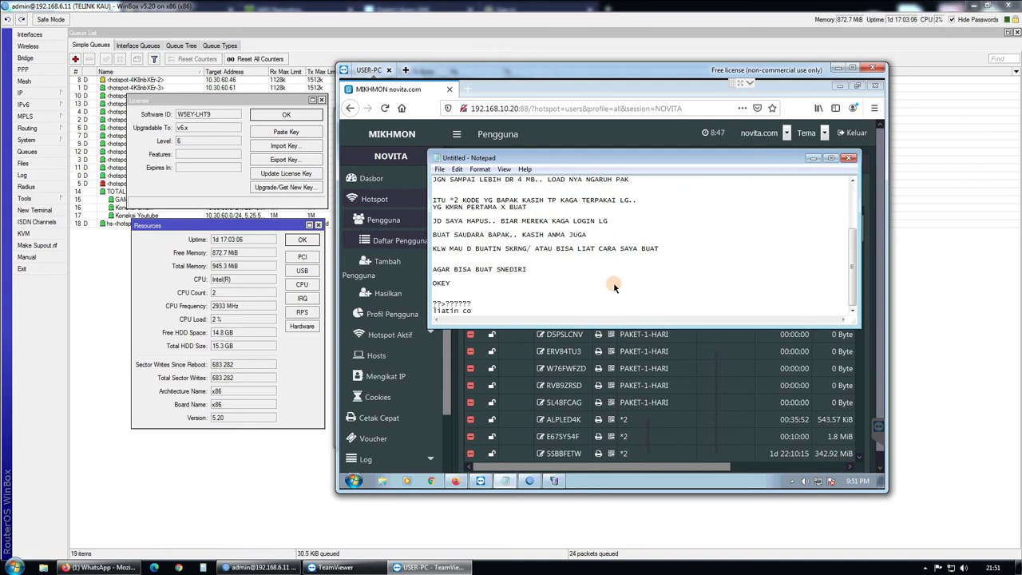
text( cokies nya udah banyak blum)
click(388, 183)
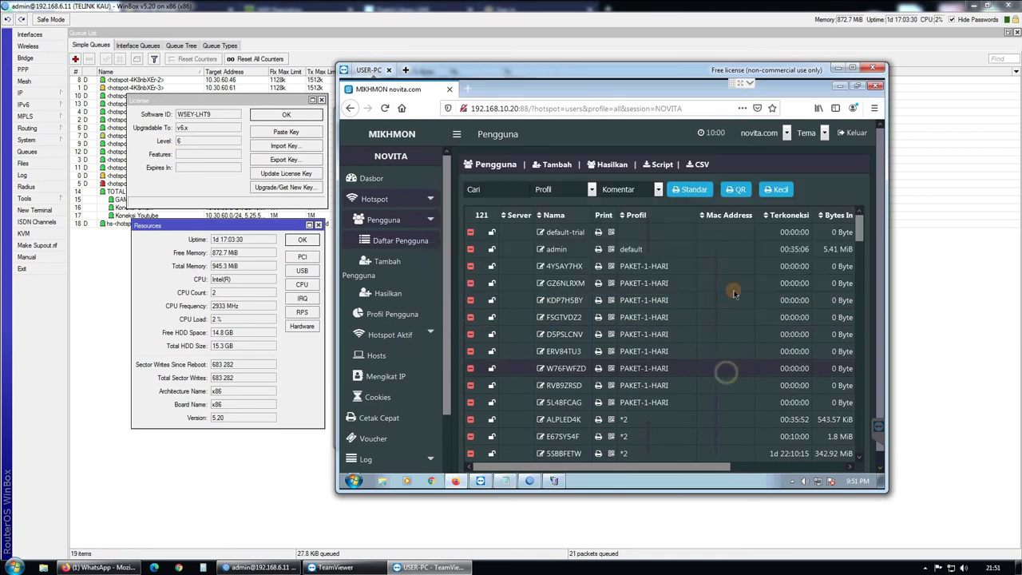
Review the firewall's Connections list in WinBox, then show the hotspot Server Profiles list.
key(alt+Tab)
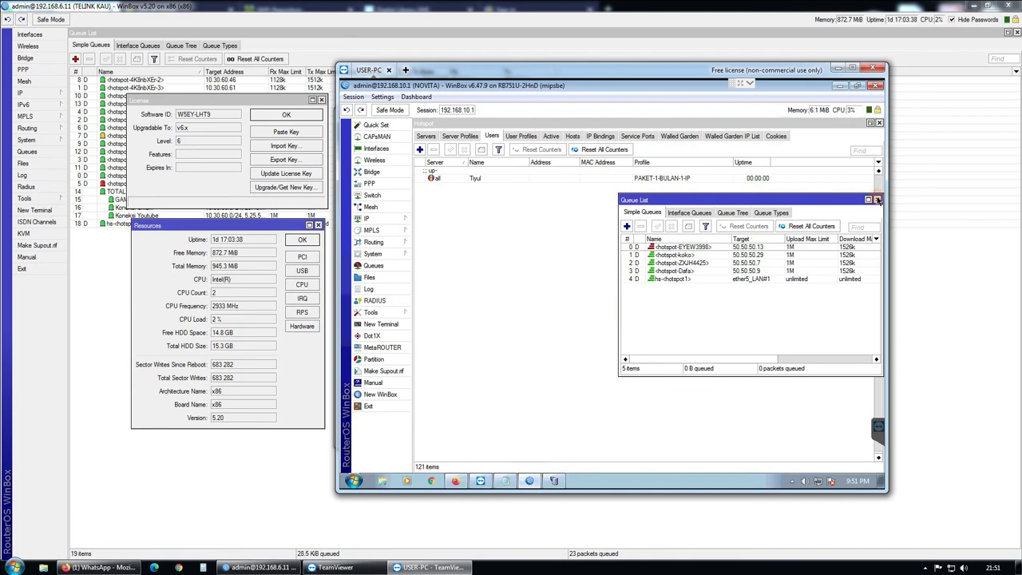
mouse_move(404, 218)
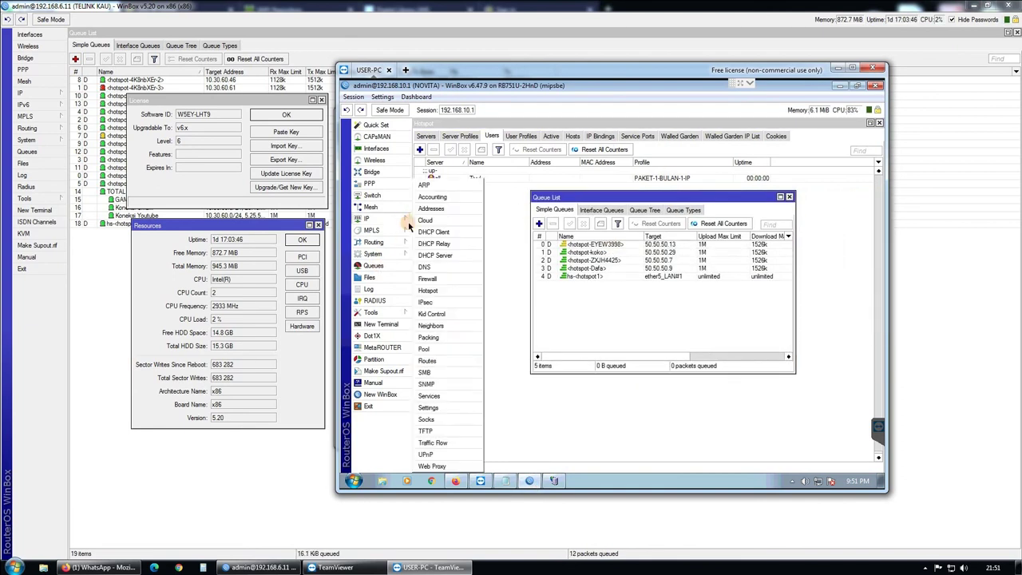
click(429, 278)
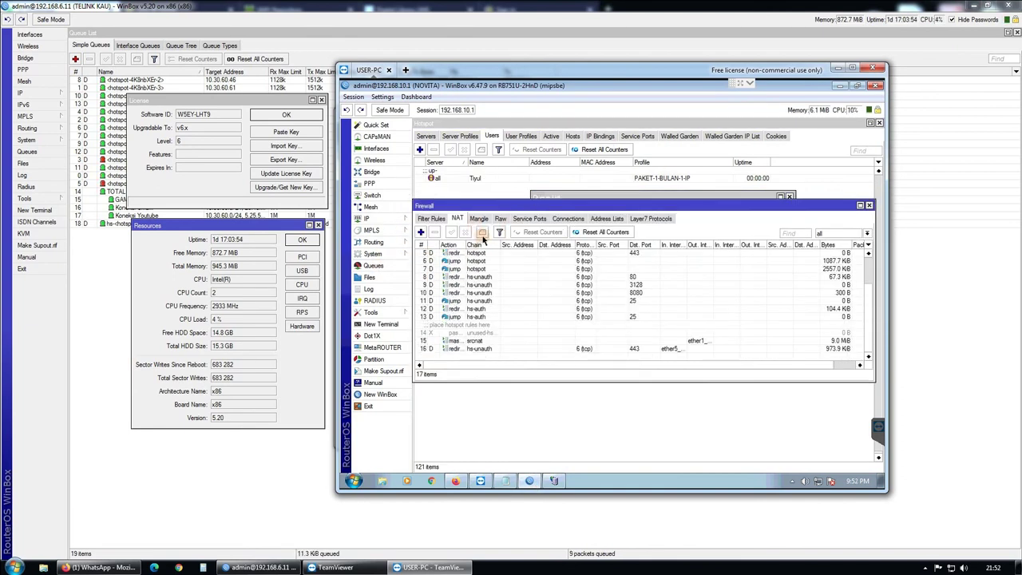
click(570, 219)
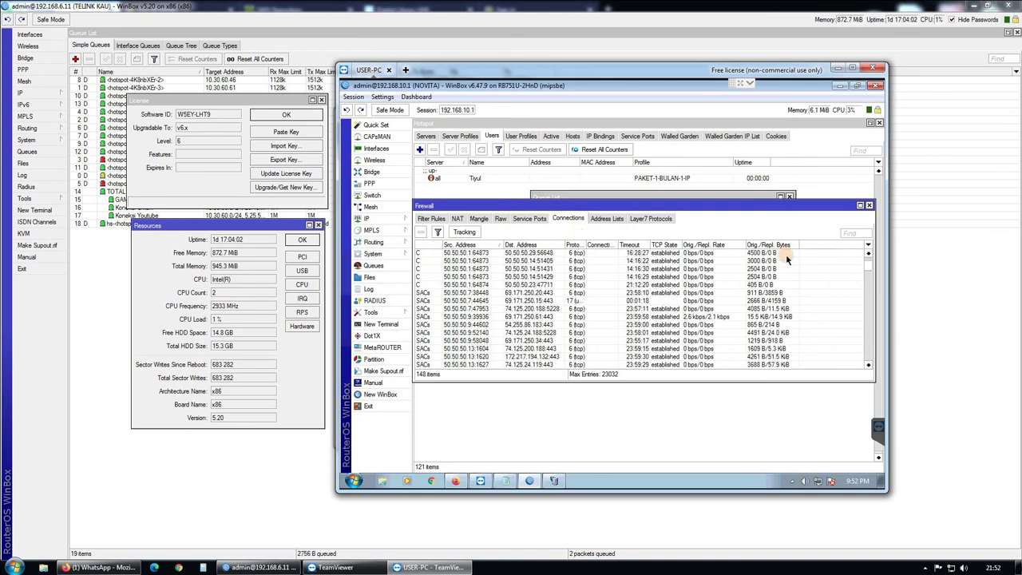
click(869, 205)
click(426, 136)
click(460, 136)
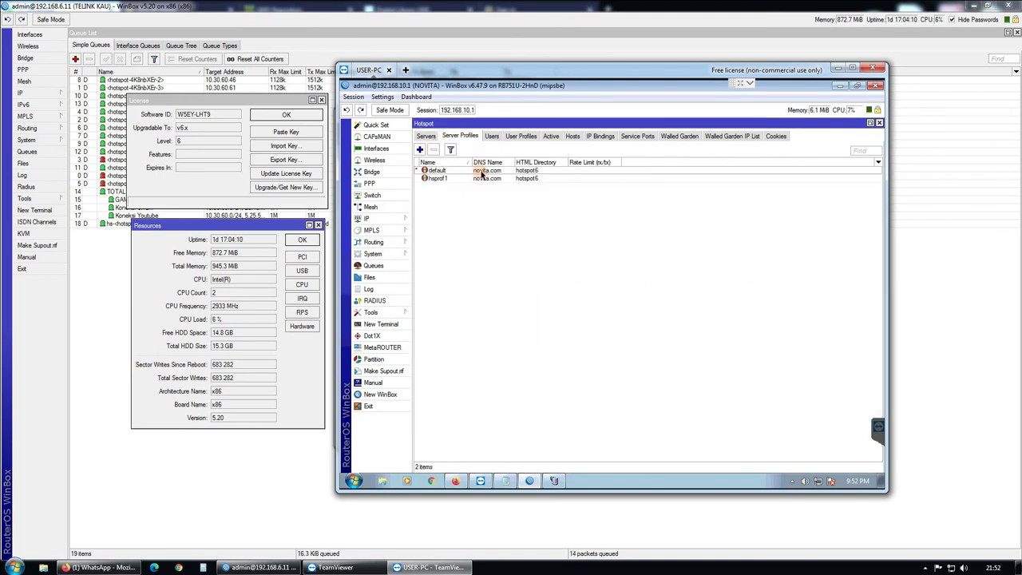
Untick Cookie login and toggle MAC Cookie in hsprof1's Login settings, noting it in the chat, and save.
double_click(438, 178)
click(581, 259)
click(660, 273)
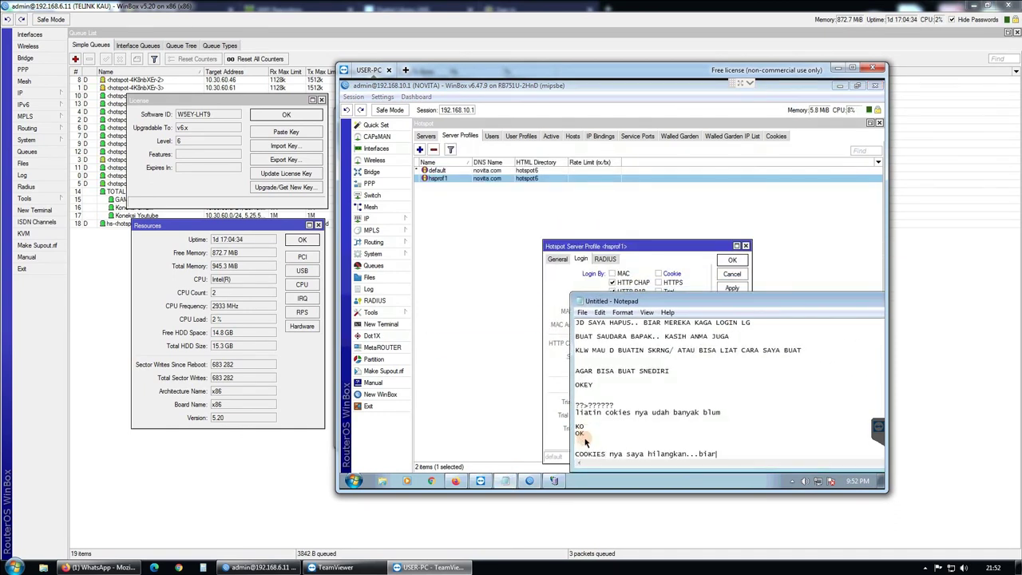
text(ad yg kesimpan drap sampahNYA kan sudah dibuat limit harinya y30a Dsiip)
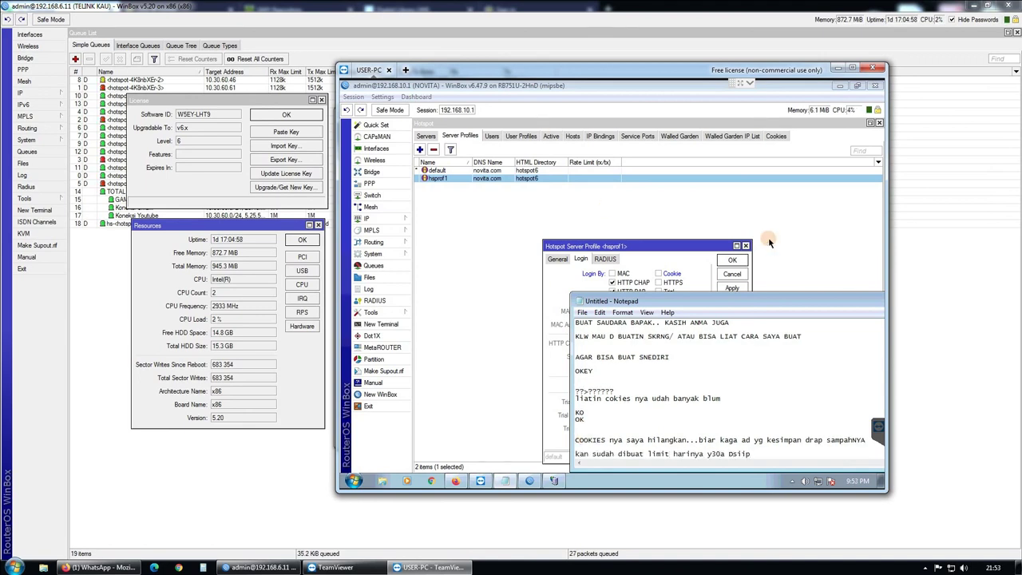
click(672, 278)
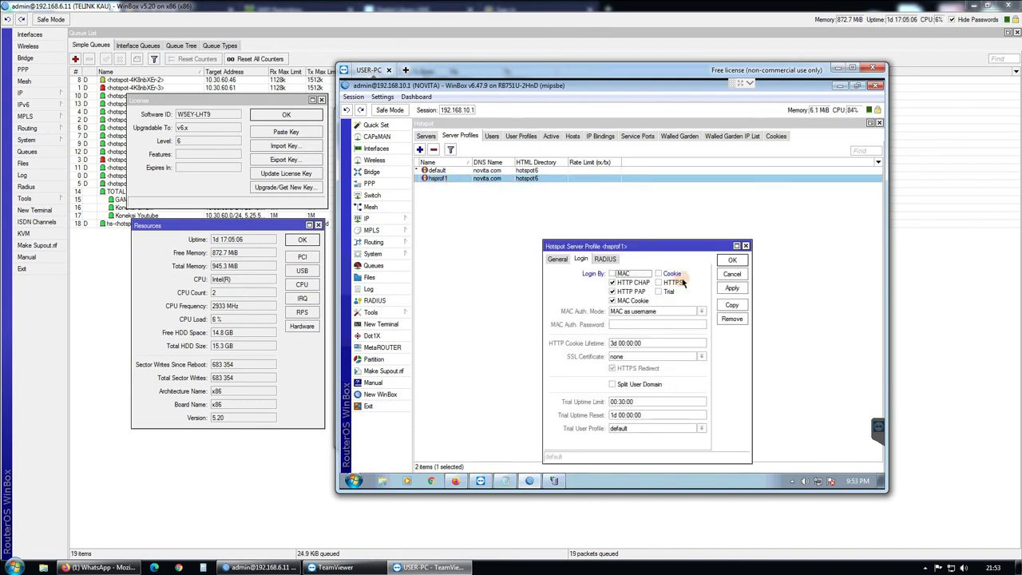
click(613, 300)
click(732, 261)
Glance at the default server profile, then open Mikhmon's Hasilkan Pengguna form.
double_click(437, 172)
click(730, 278)
click(426, 135)
click(455, 481)
click(696, 314)
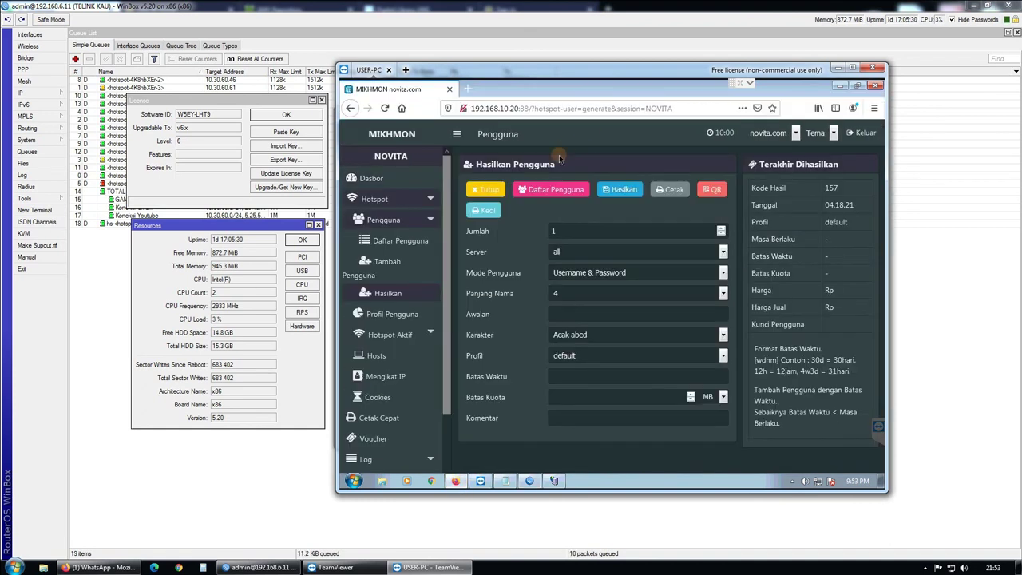
Open Hotspot > Pengguna and view a user's voucher in Edit Pengguna, ending at the login page.
click(584, 377)
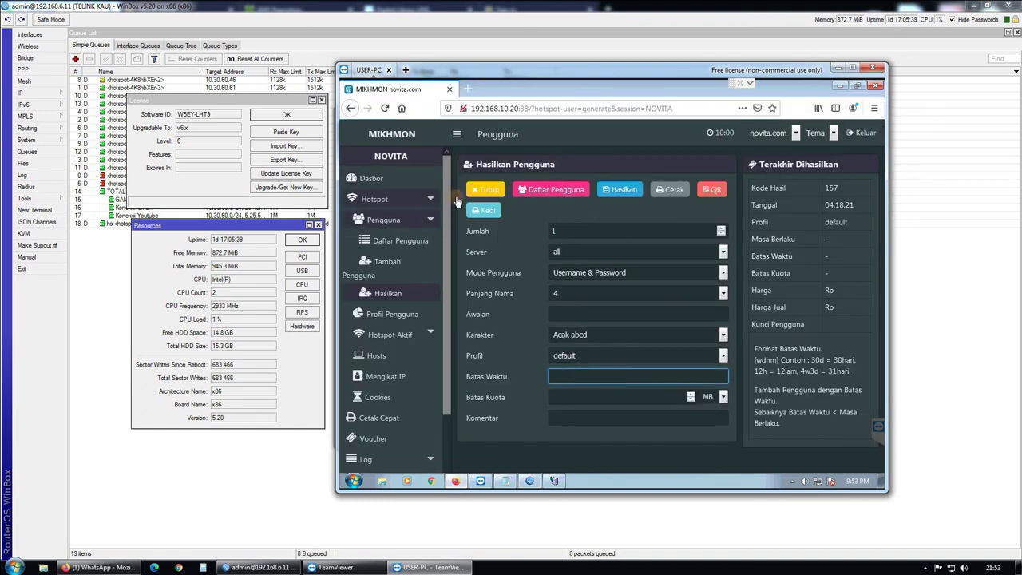
click(432, 201)
click(421, 205)
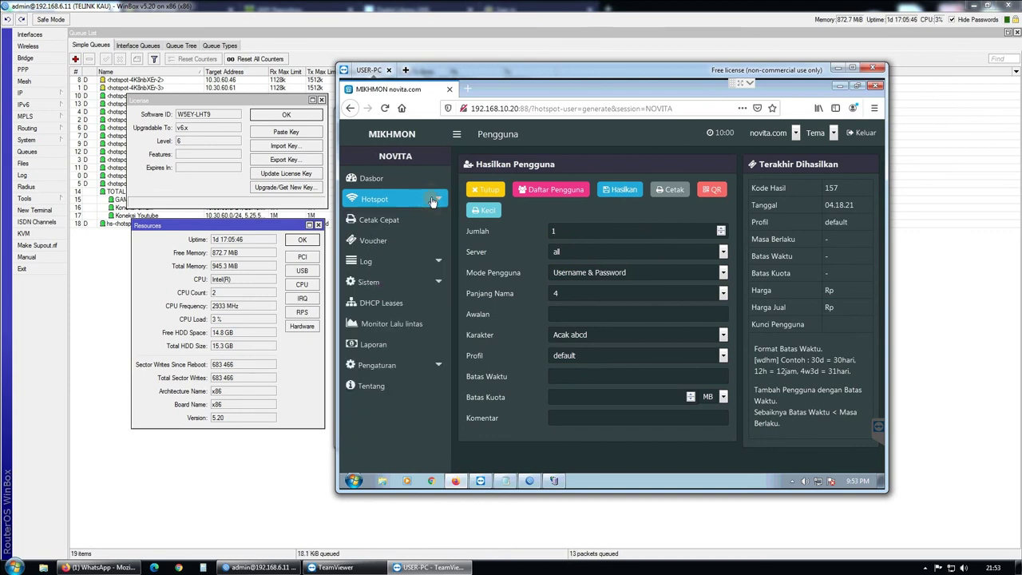
click(432, 201)
scroll(564, 313, down, 10)
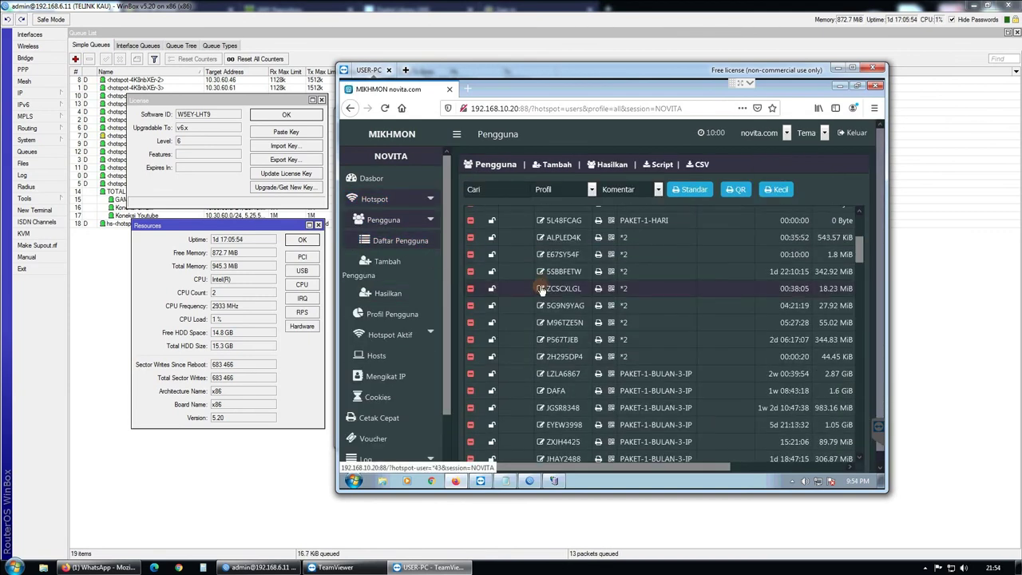
scroll(563, 313, down, 5)
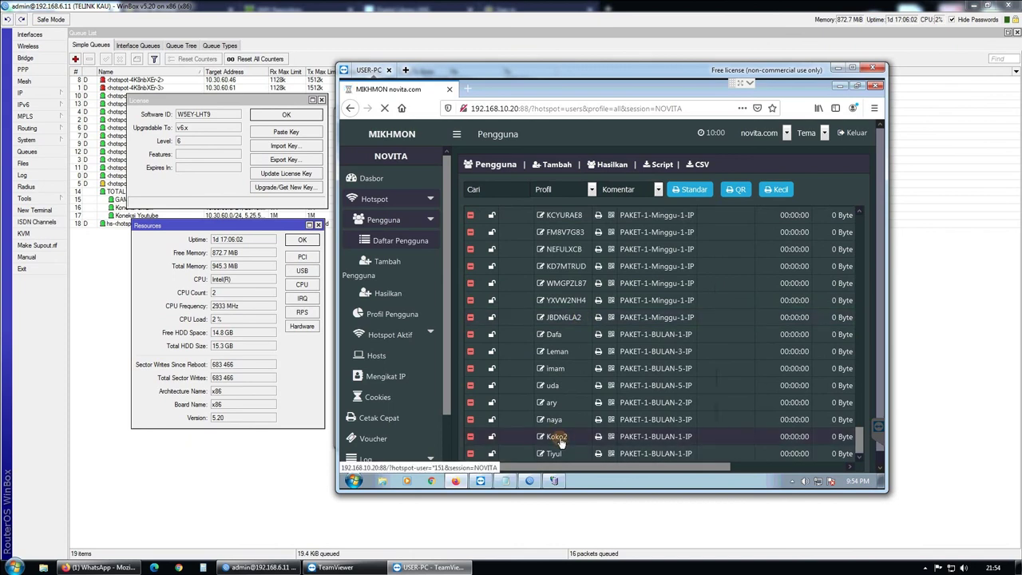
click(564, 313)
scroll(629, 379, down, 2)
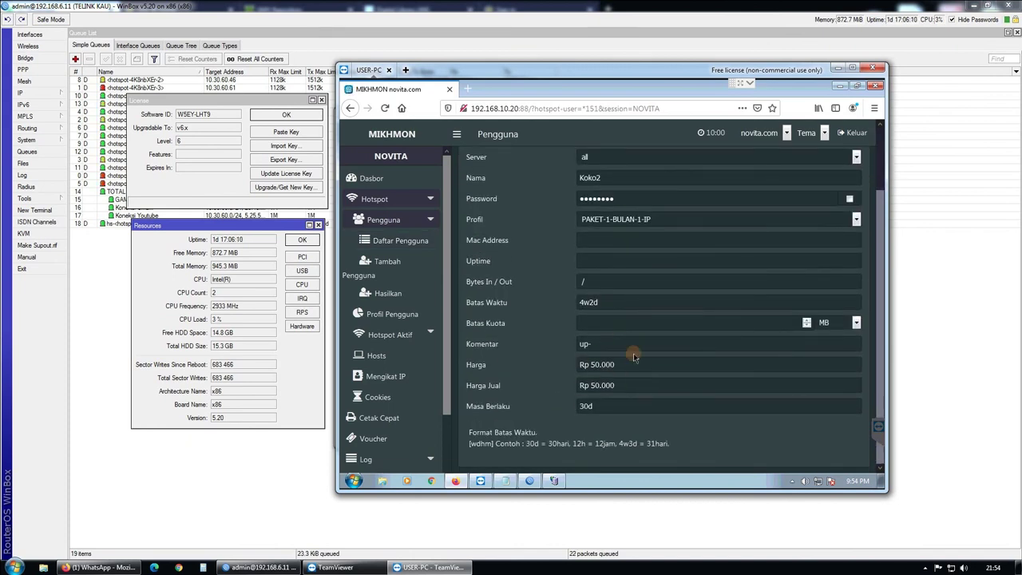
scroll(631, 357, up, 2)
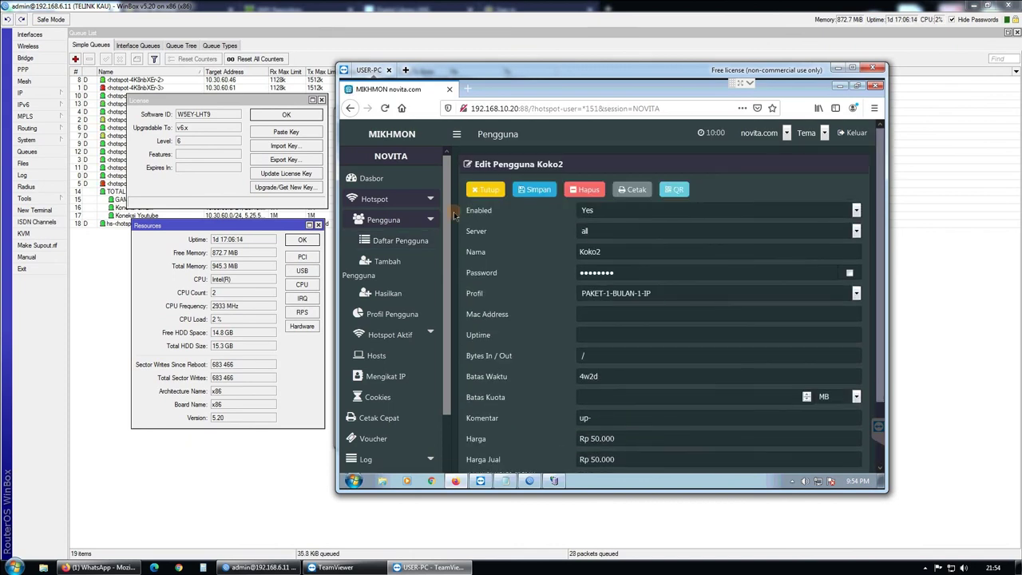
click(392, 314)
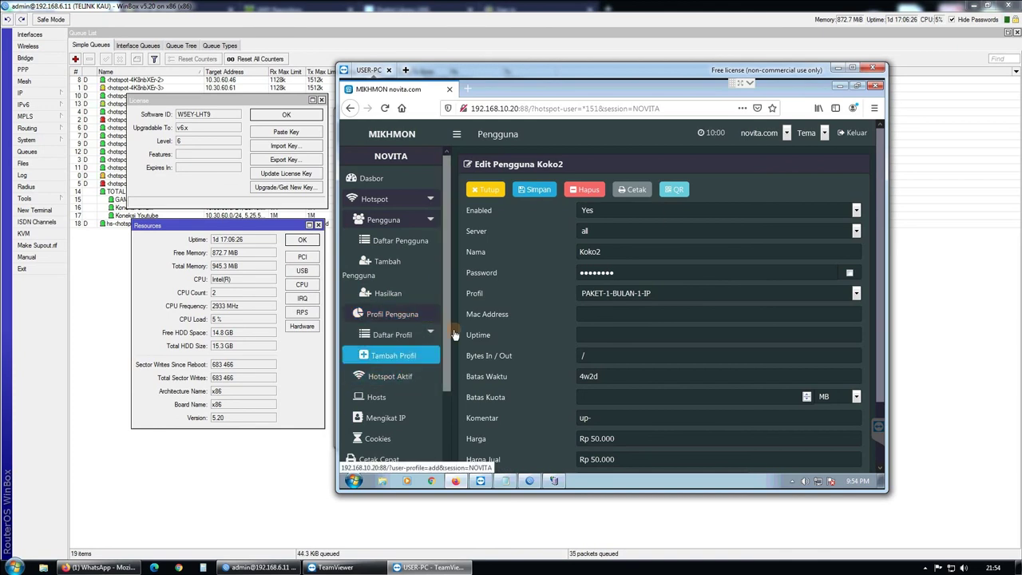
Add Notepad lines on building from scratch, 'OKOK ?', and the empty rupiah question, then log into Mikhmon.
click(505, 483)
click(713, 423)
text(PAK... NH KLW MAU BUAT DARI AWAL SAYA CONTOHKAN)
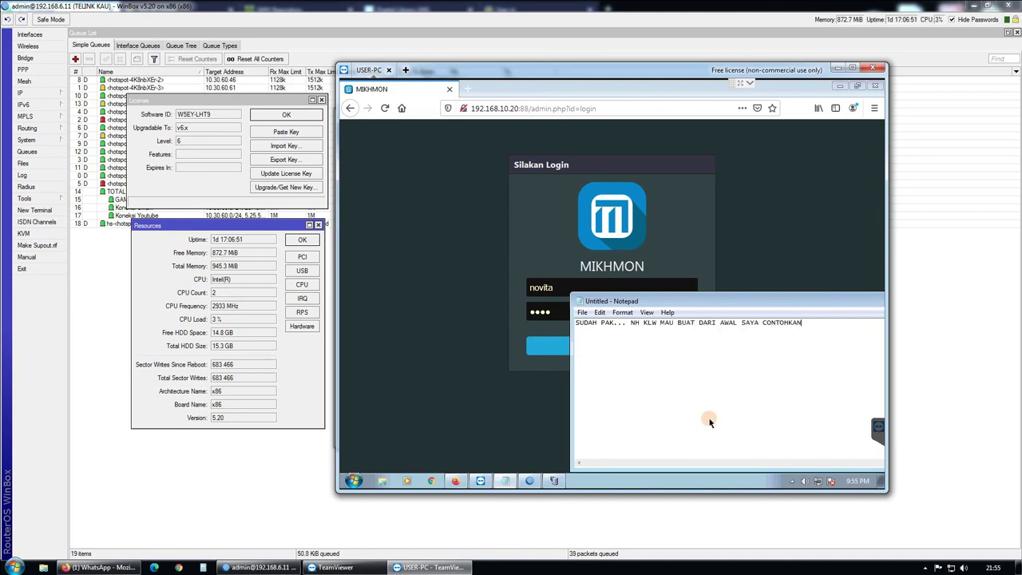
text(  BIAR BS ATUR ATUR KOUTA JUGA BISA  BIAR BS CETAK SENDIRI)
key(Return)
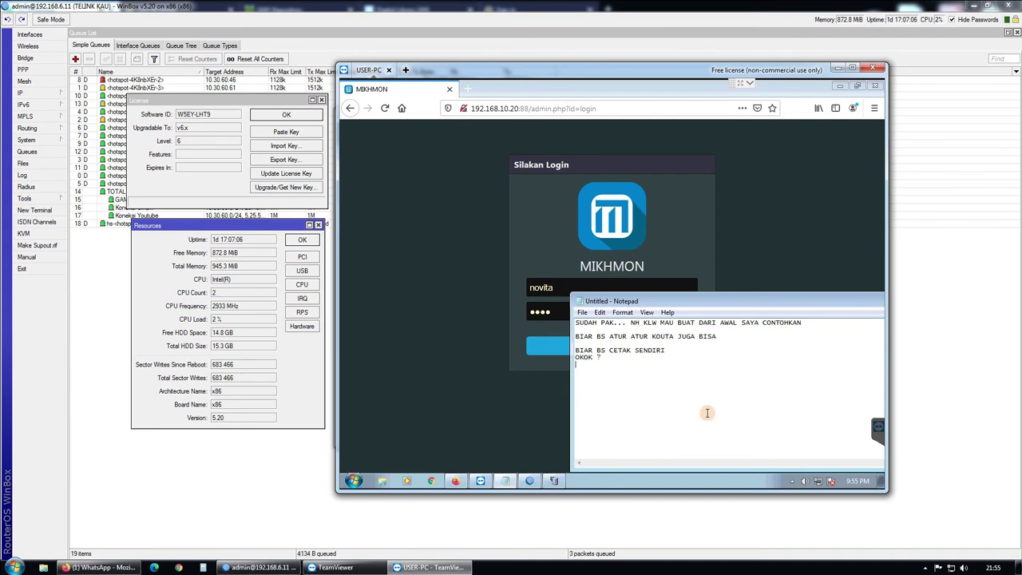
text(OKOK ?)
key(Return)
text(r)
text(ilai rupiah bisa ga di b)
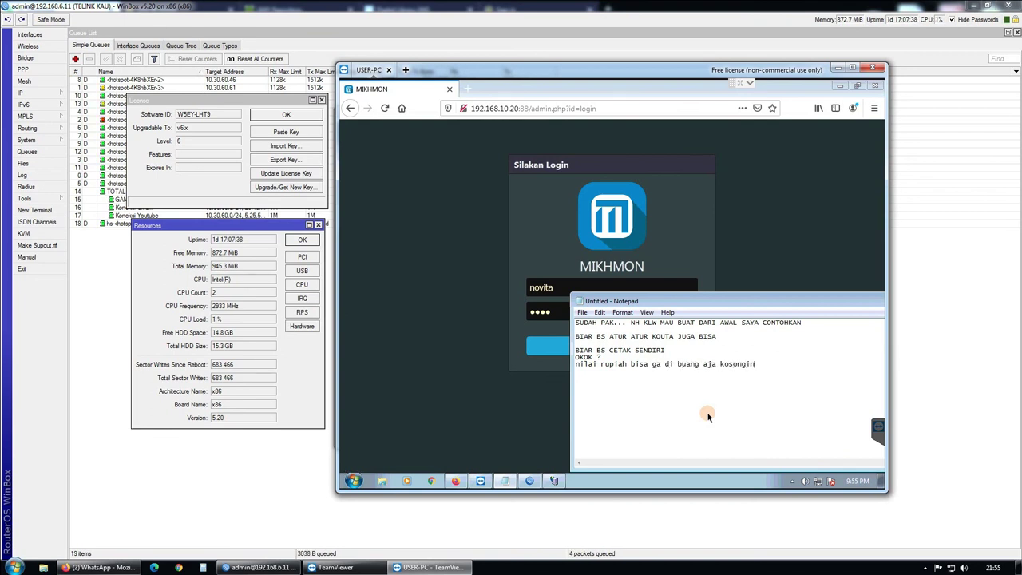
key(Return)
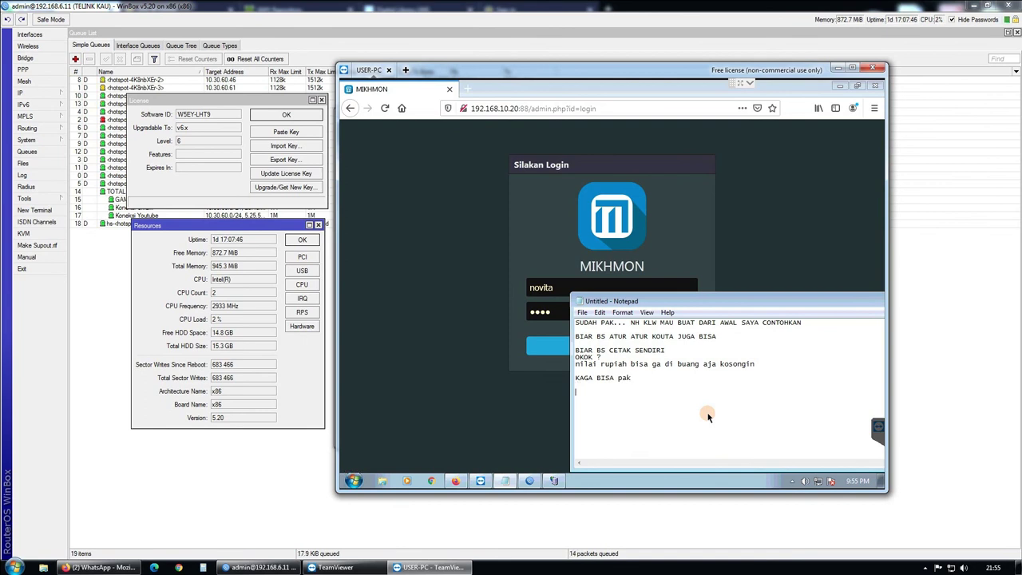
click(559, 345)
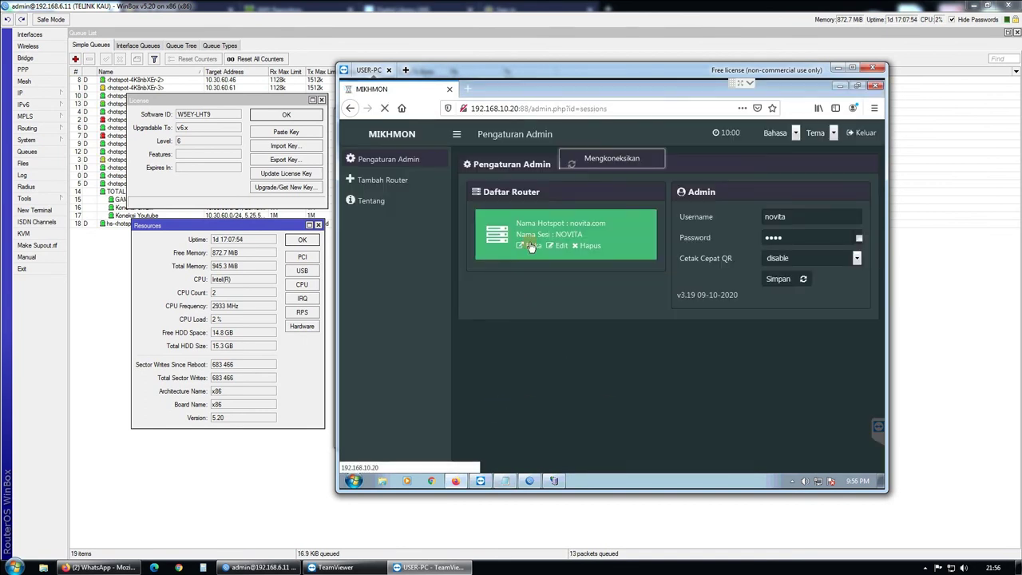
Open the NOVITA router session and view its Pengaturan Sesi settings.
click(392, 365)
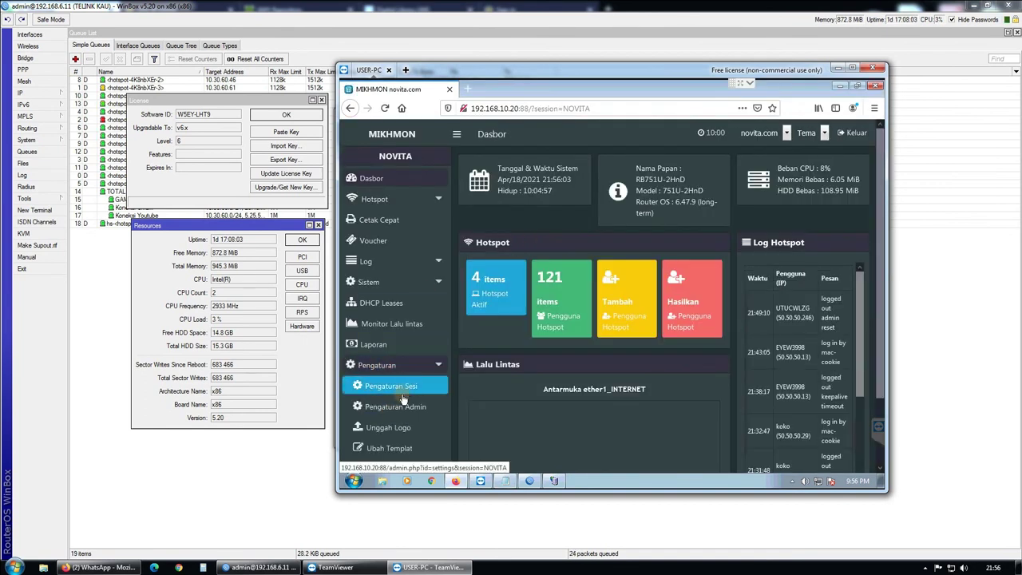
click(403, 406)
click(377, 365)
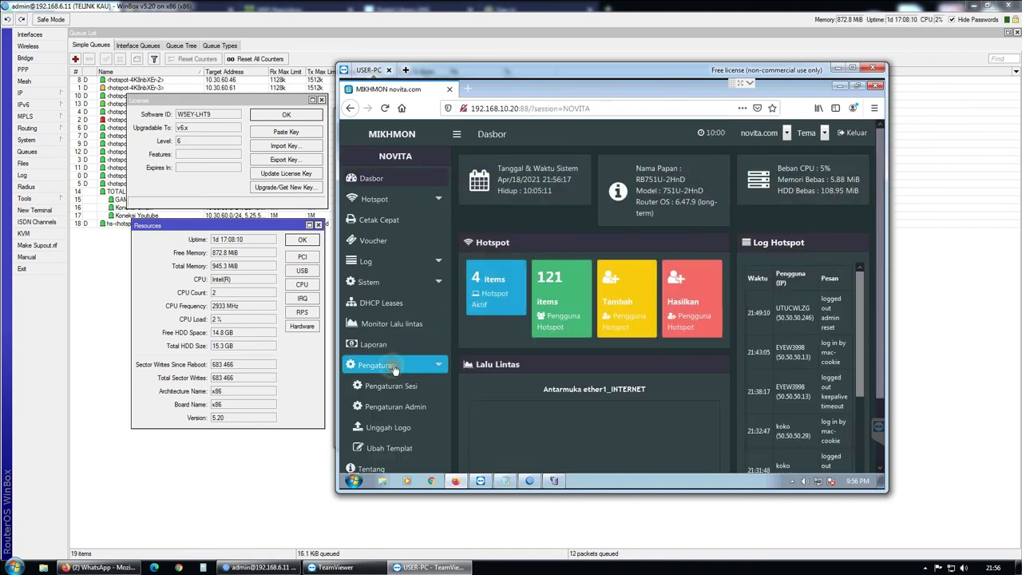
click(408, 389)
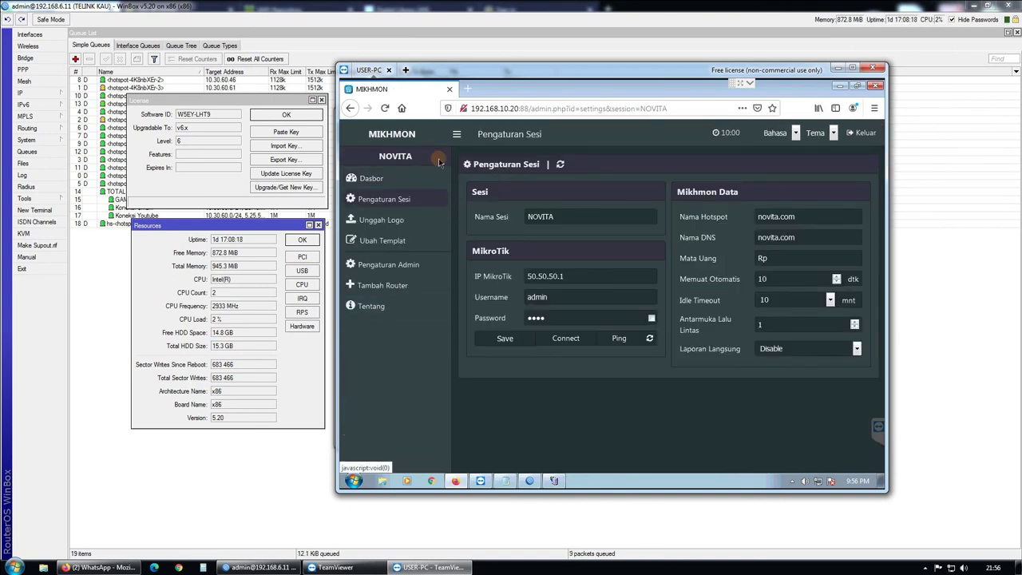
Check the Dasbor and the Pengguna > Tambah form, ending on the Cetak Cepat page.
click(369, 178)
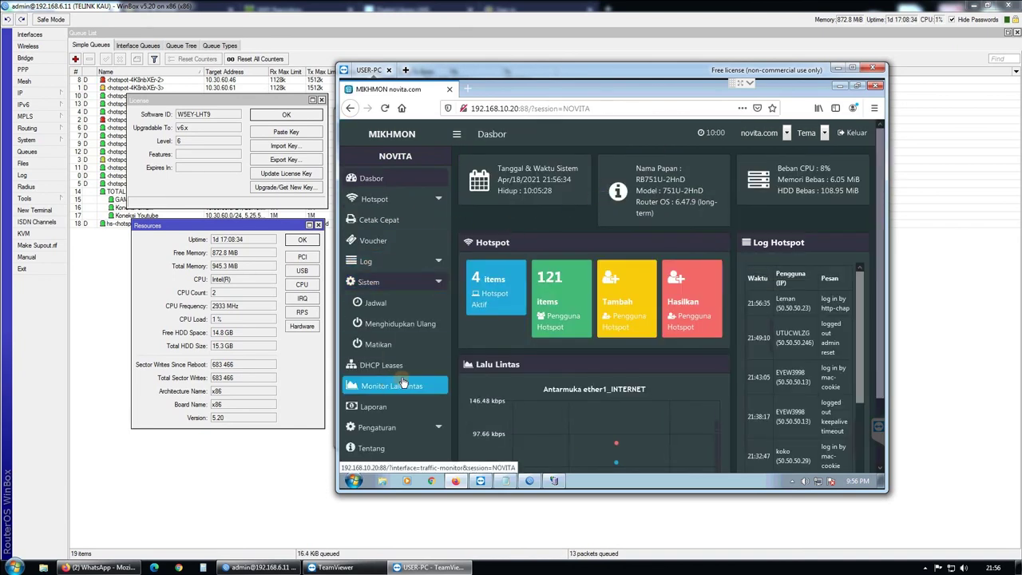
scroll(403, 383, down, 1)
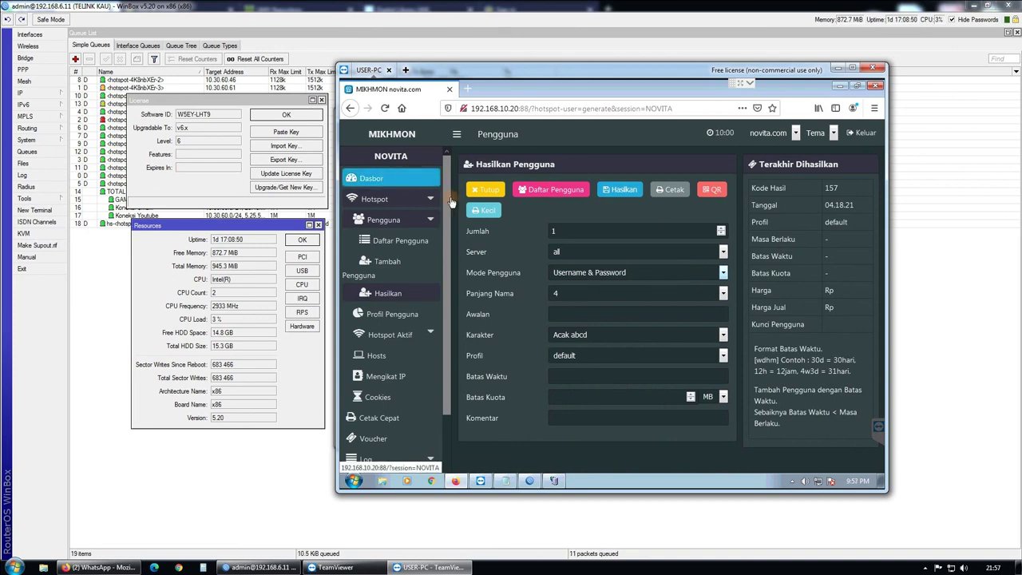
click(430, 221)
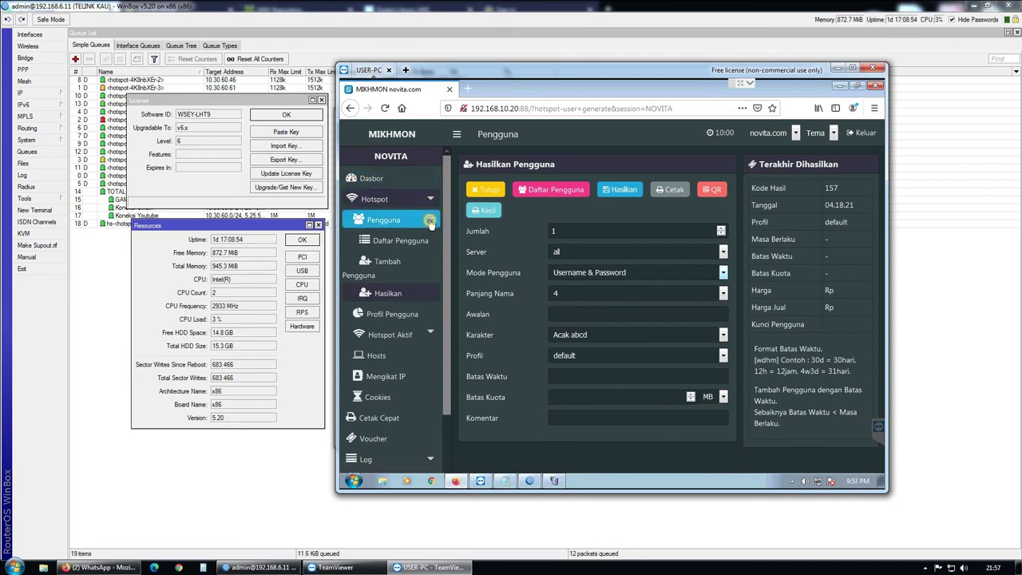
click(384, 264)
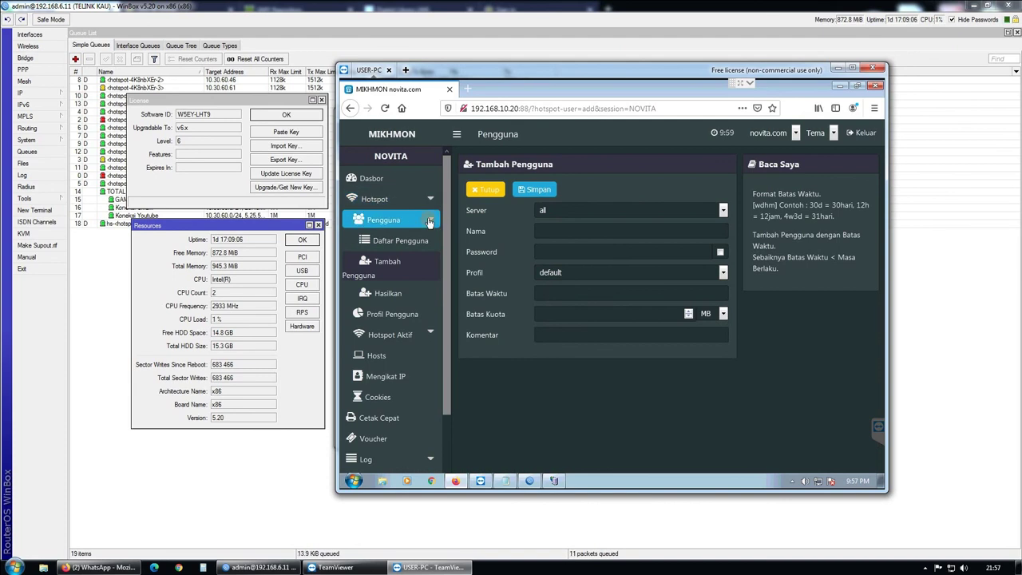
click(429, 220)
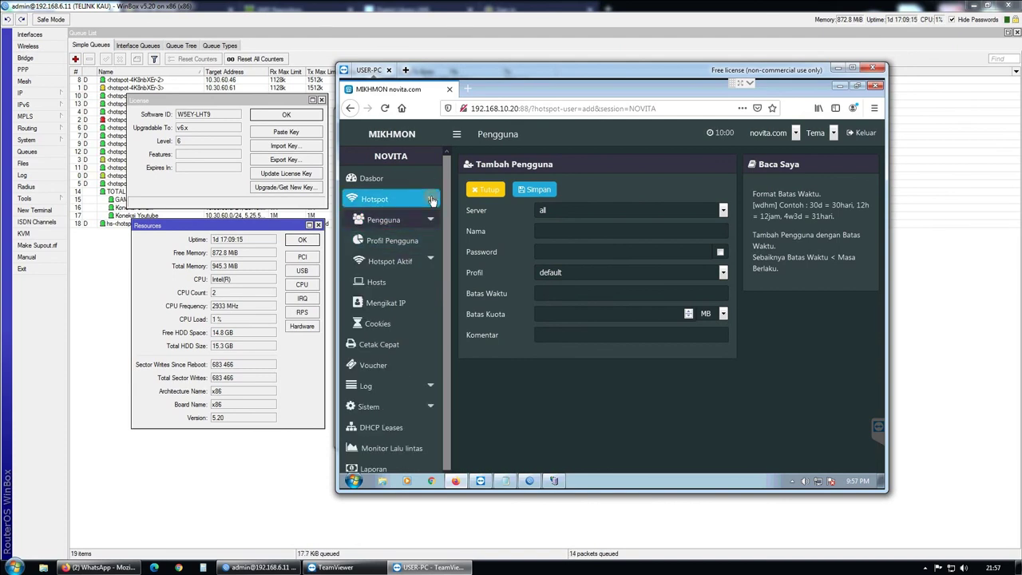
click(430, 198)
click(405, 224)
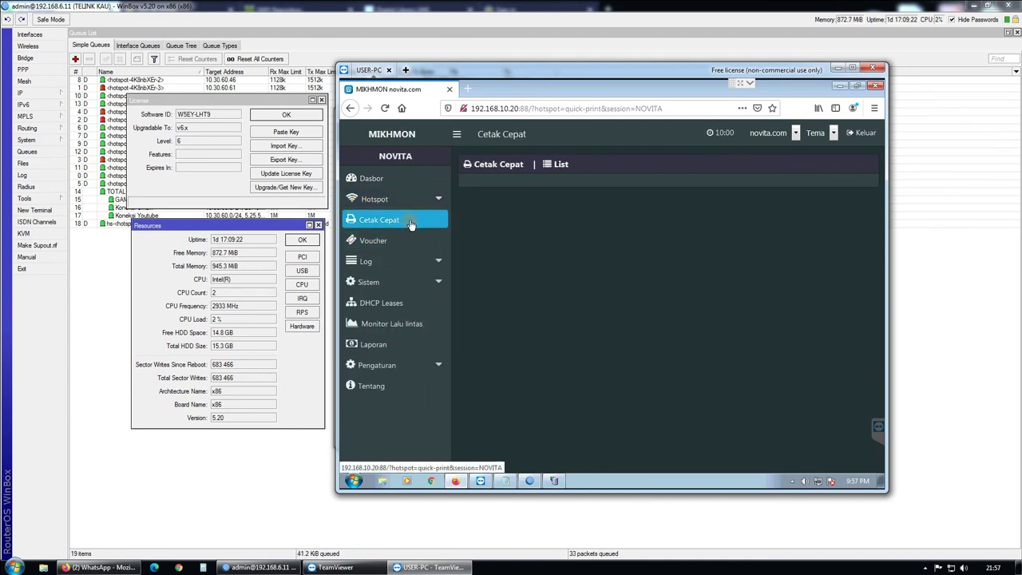